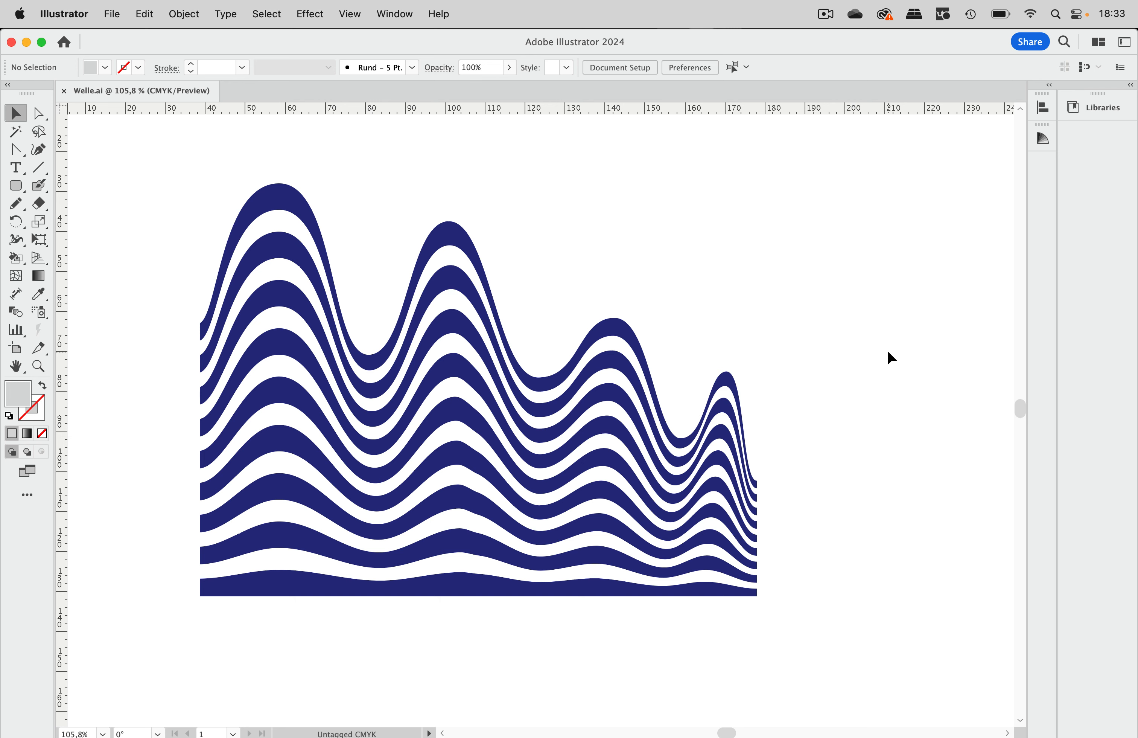
Step: Duplicate the blue wave curve and its straight base line together, placing the copies to the right of the originals
scroll(887, 350, "down", 3)
scroll(888, 350, "right", 15)
scroll(888, 350, "right", 8)
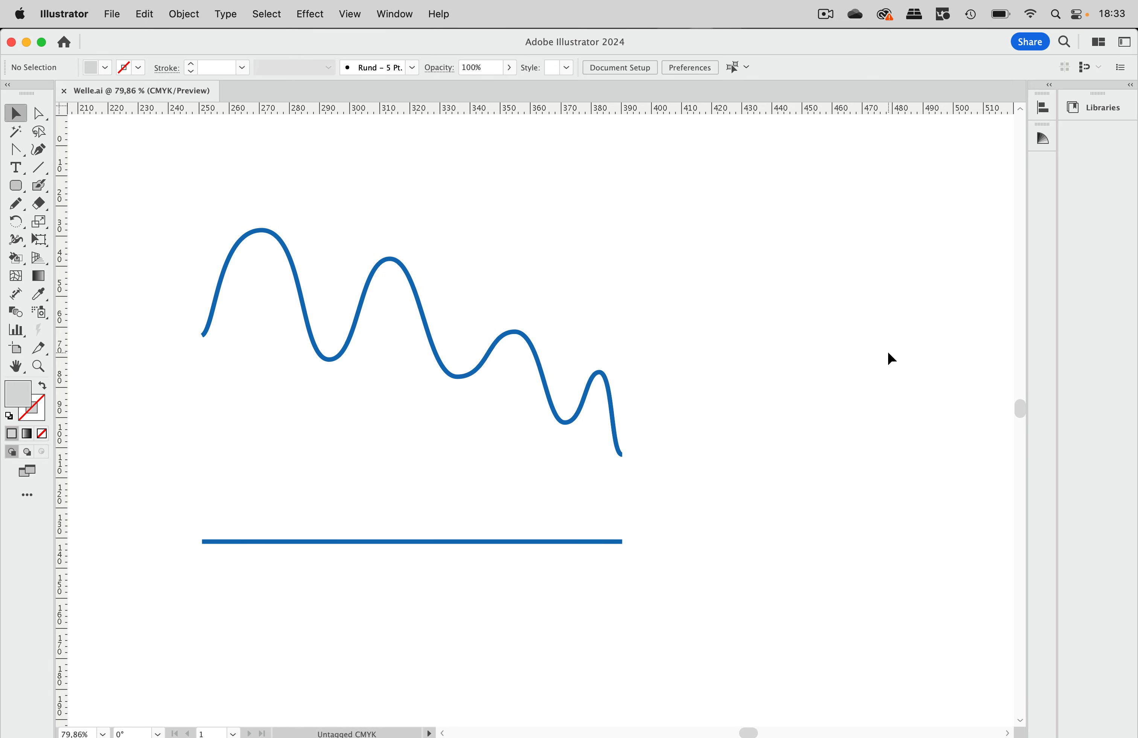
scroll(795, 349, "up", 5)
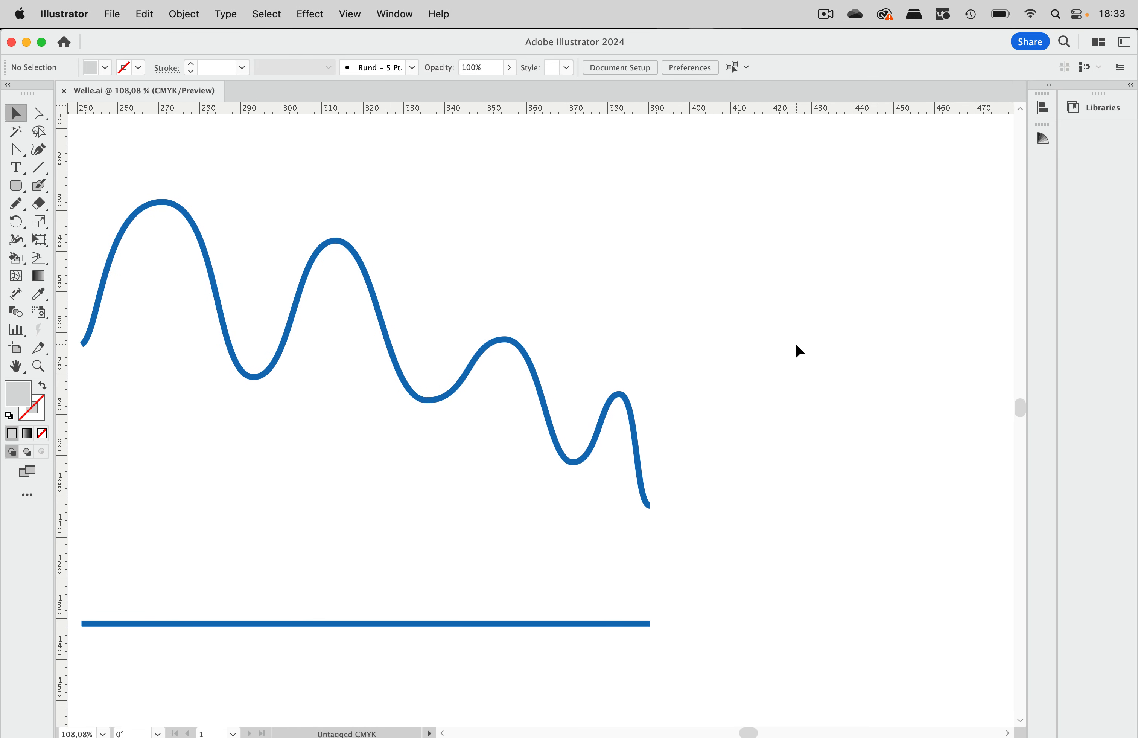
scroll(796, 344, "left", 2)
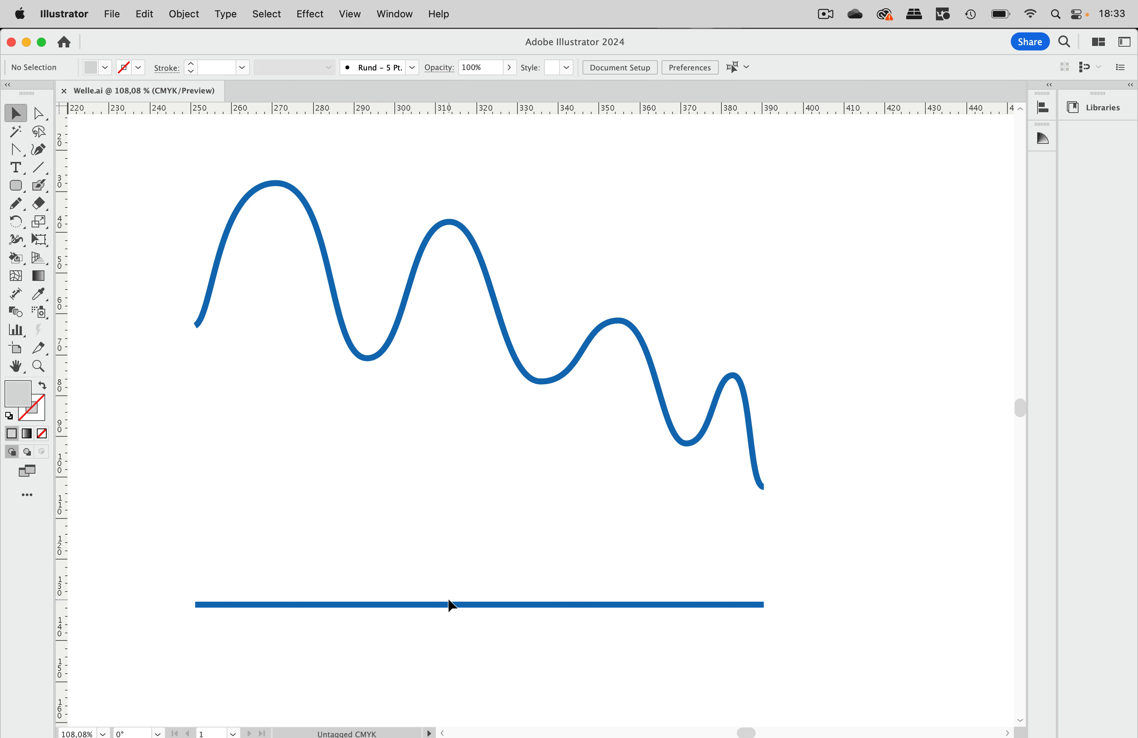
left_click_drag(560, 277, 395, 641)
left_click_drag(368, 358, 922, 354)
left_click_drag(766, 310, 916, 310)
Step: Make a blend between the original blue wave curve and the straight line below it
left_click_drag(664, 239, 377, 685)
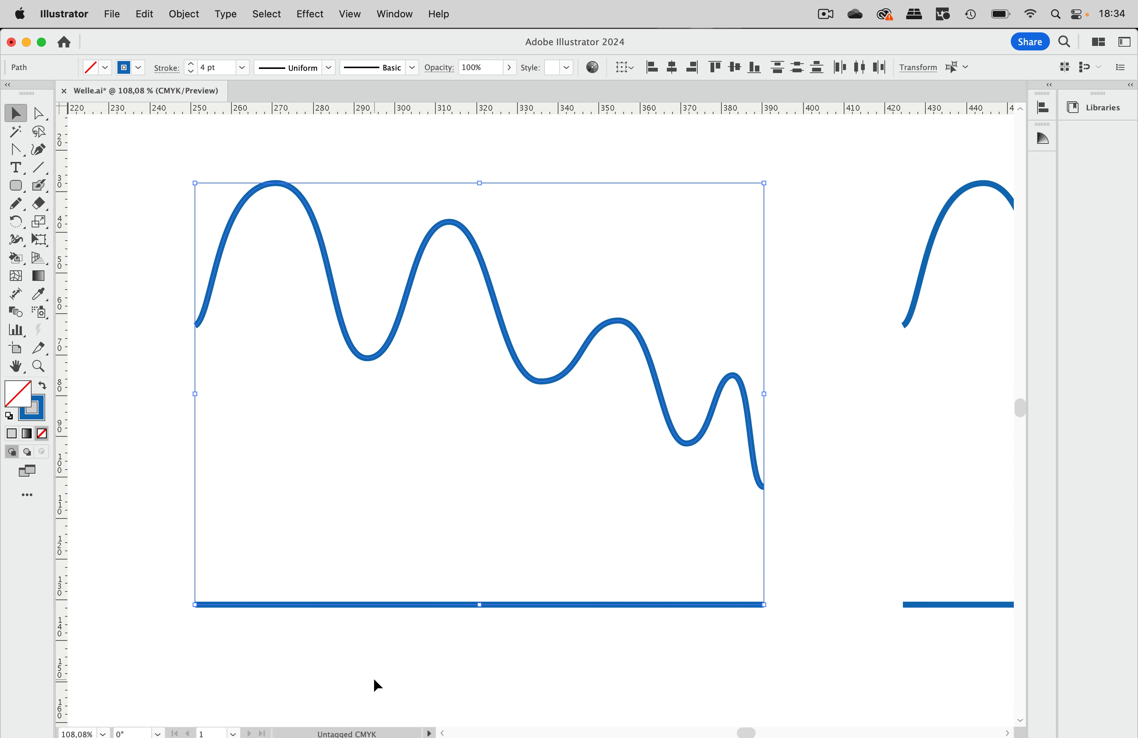
left_click(183, 14)
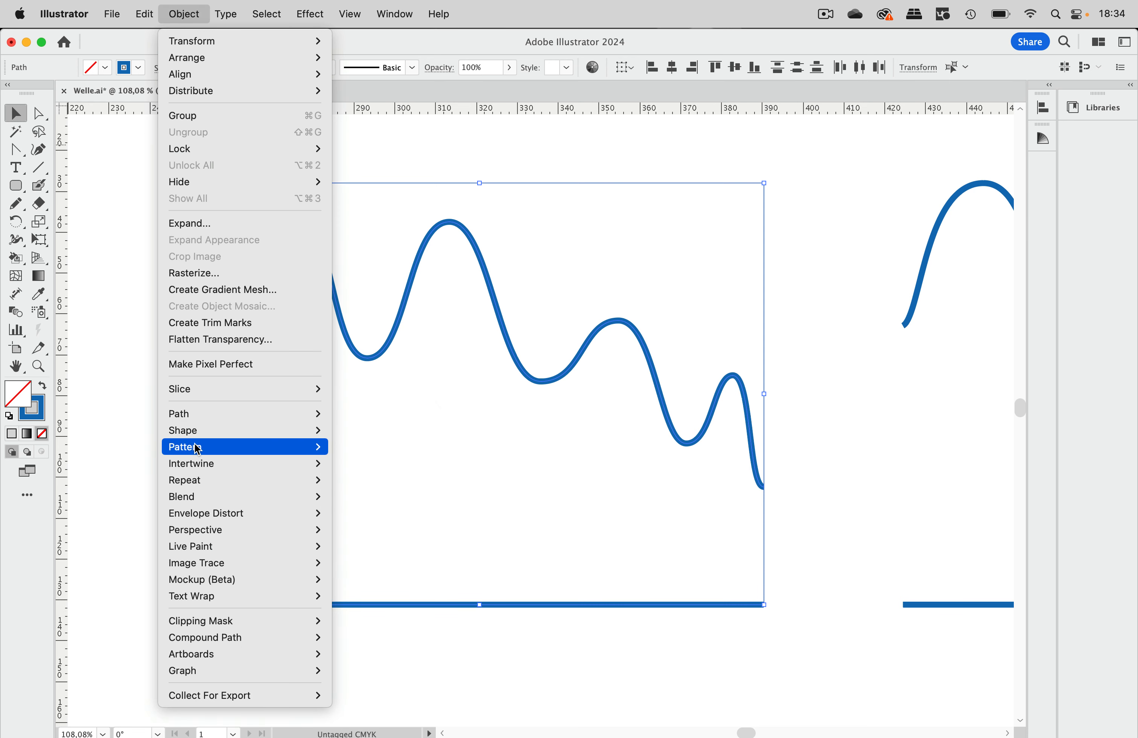
mouse_move(202, 496)
left_click(421, 496)
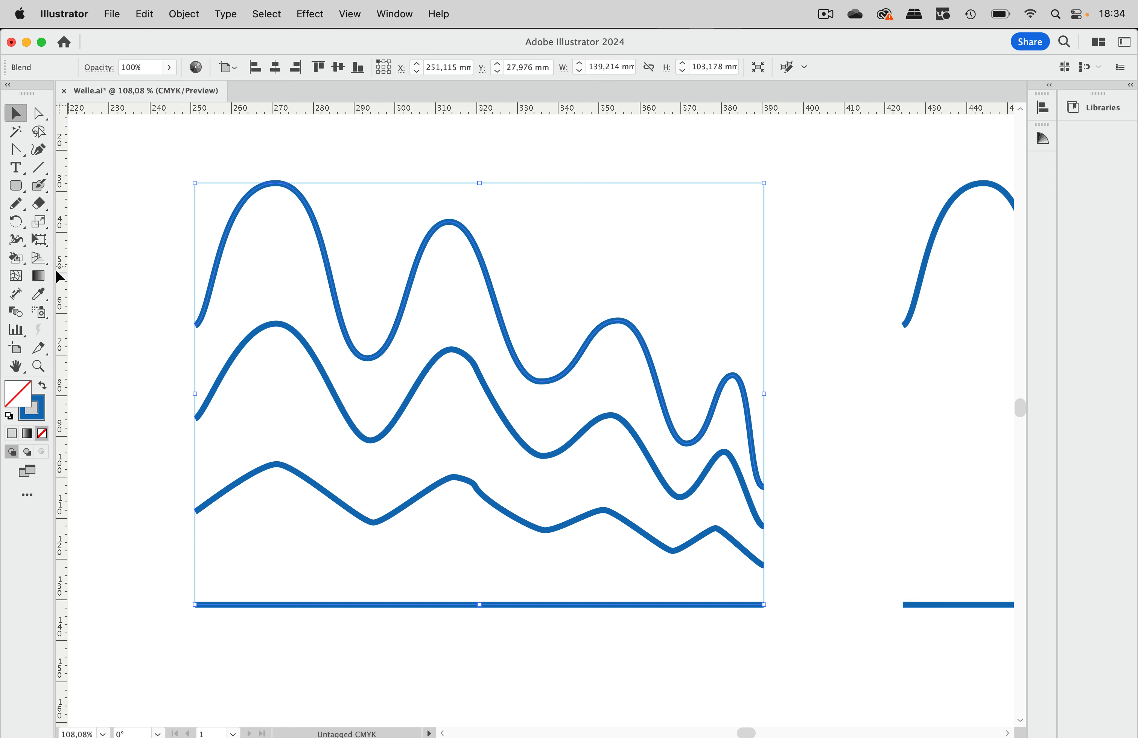
Step: Set the blend's spacing to Specified Steps with 6 steps
double_click(16, 312)
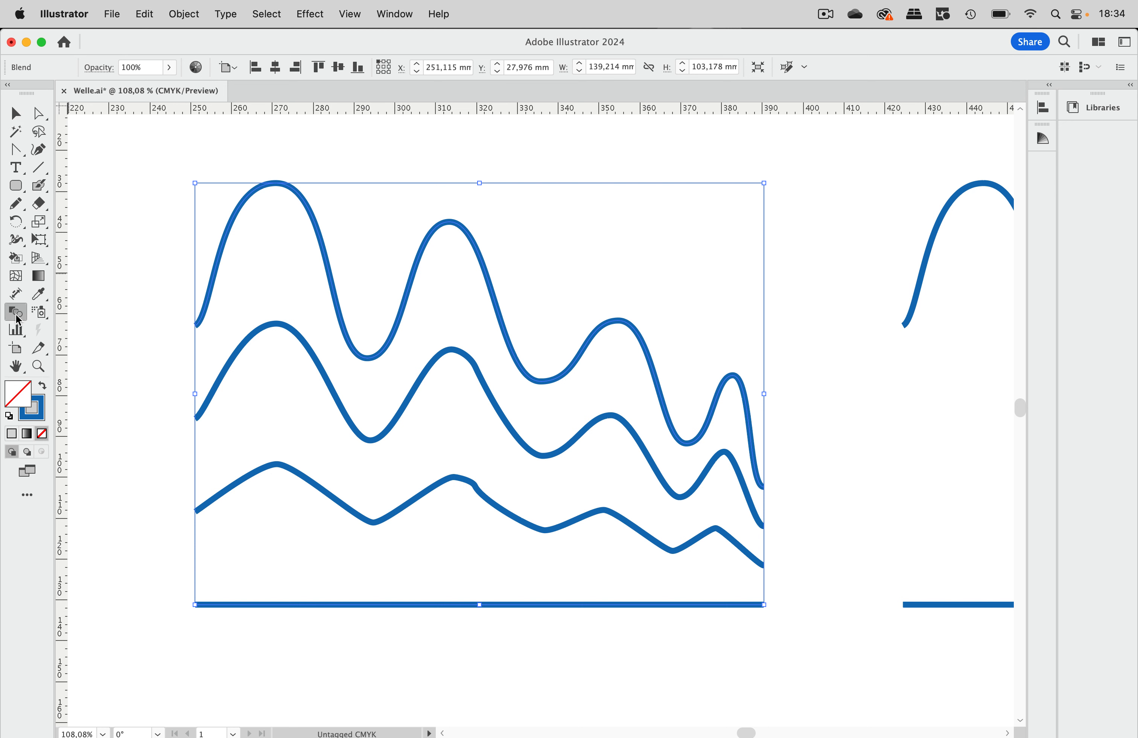
left_click(471, 480)
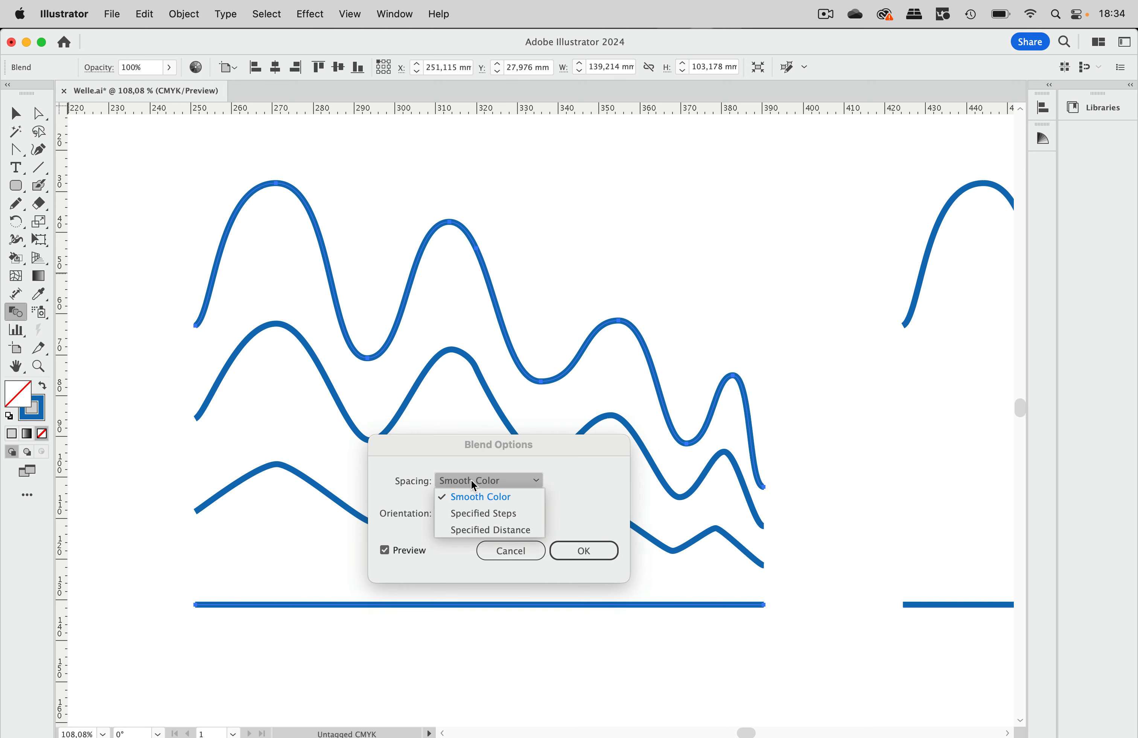
left_click(472, 513)
key("Up")
key("Up")
key("Up")
key("Up")
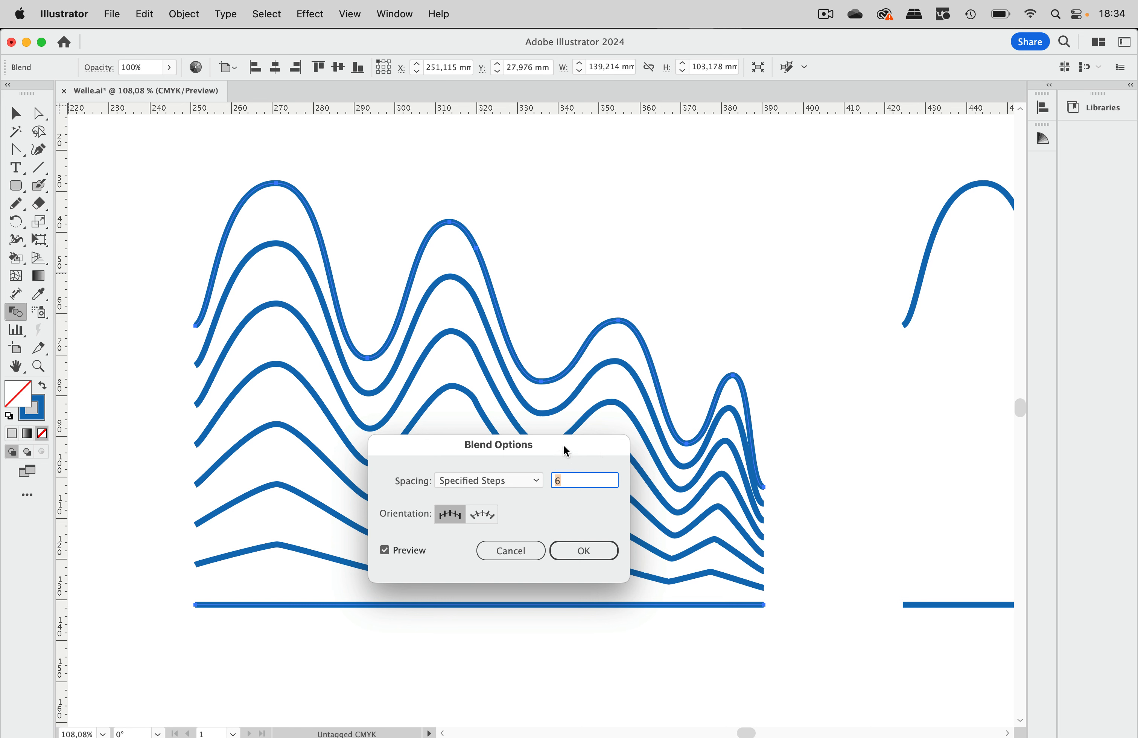
left_click_drag(564, 447, 541, 404)
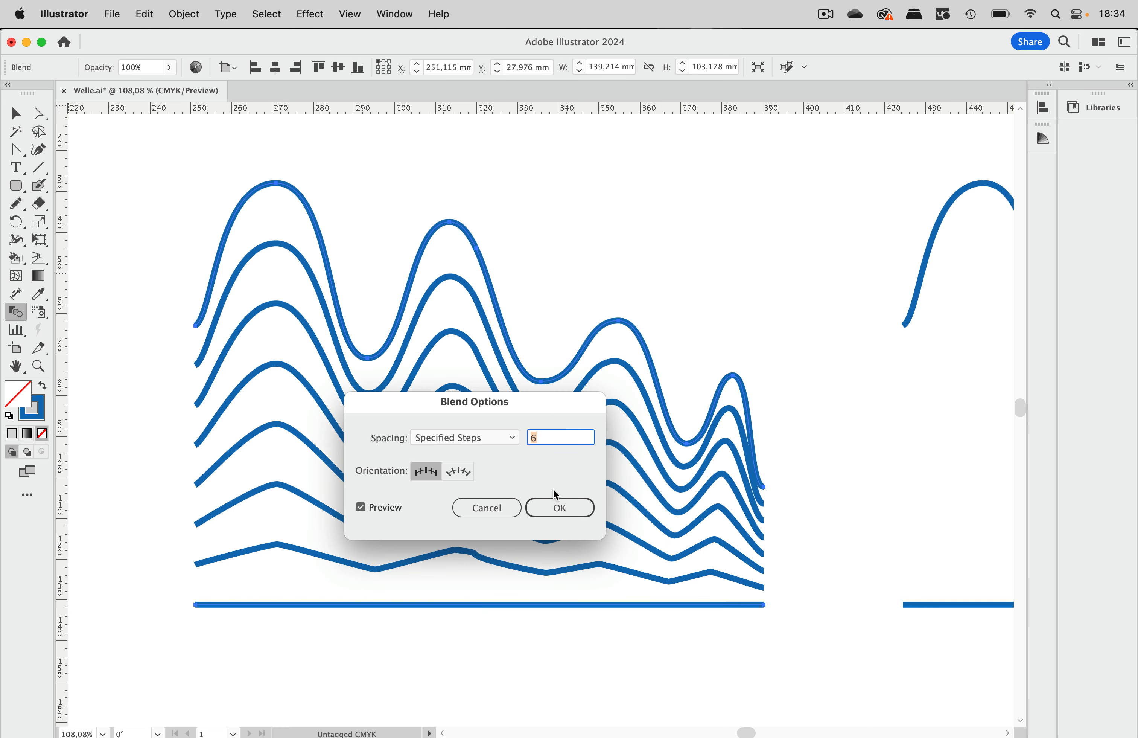
left_click(558, 510)
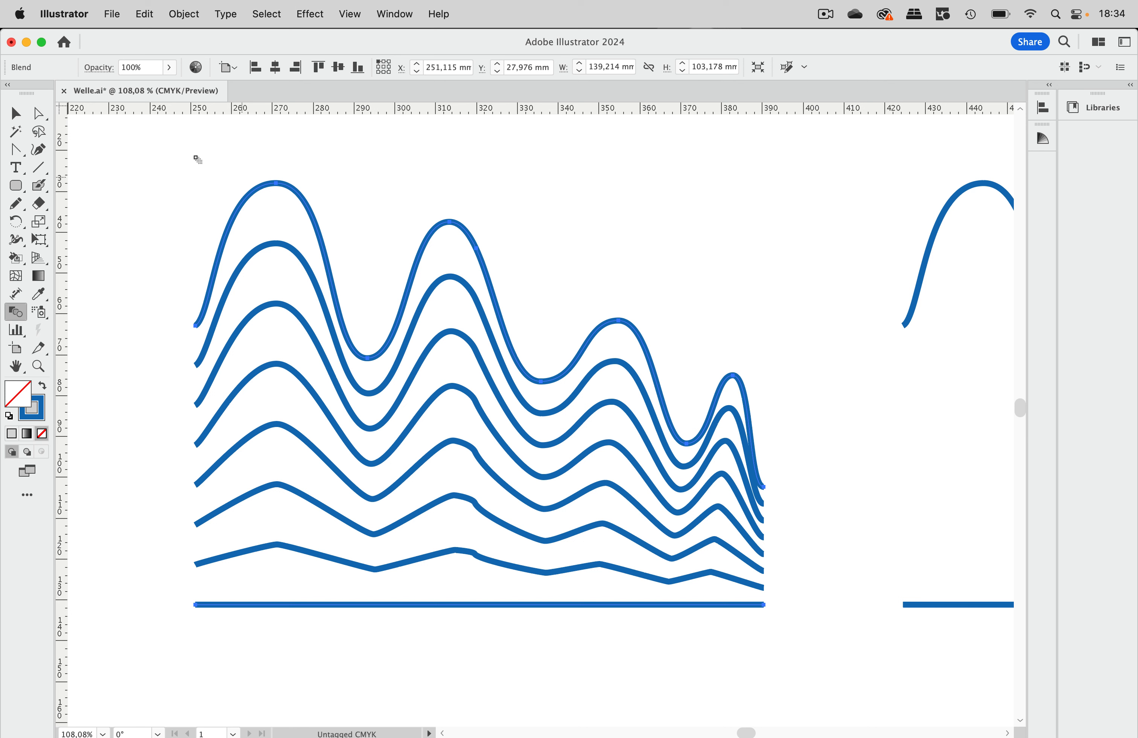
Step: Delete the extra anchor point on the descending slope of the top wave's second peak with the Pen tool
left_click(39, 113)
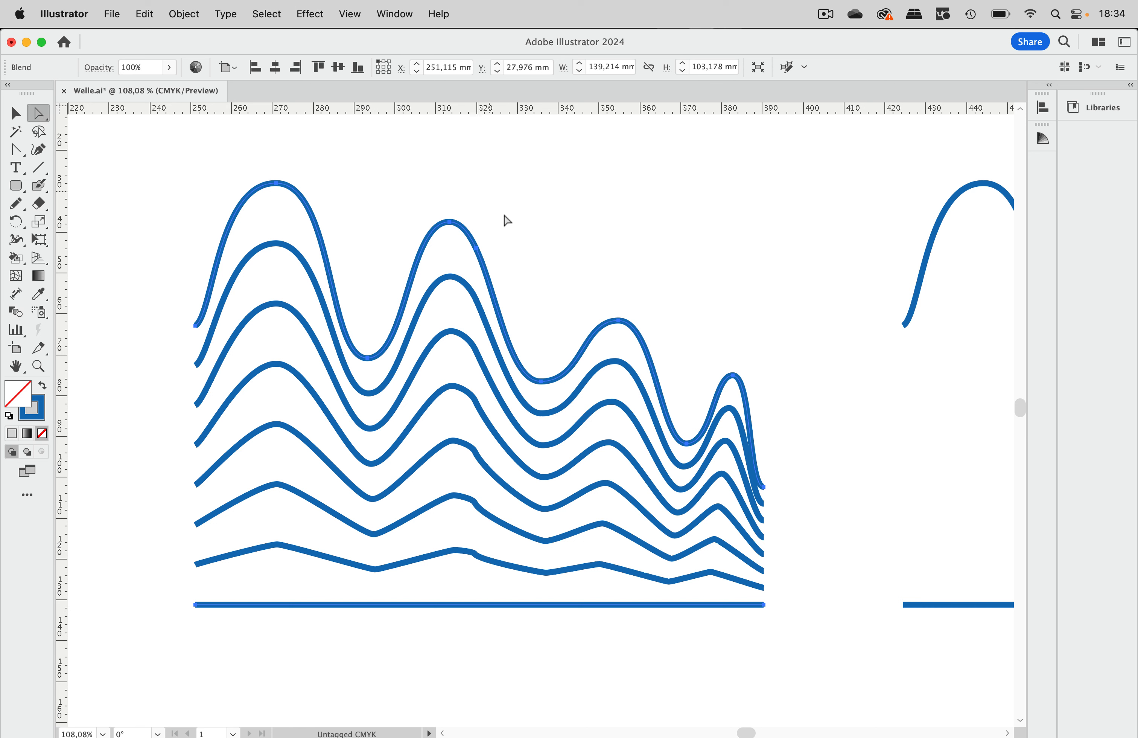
left_click(477, 249)
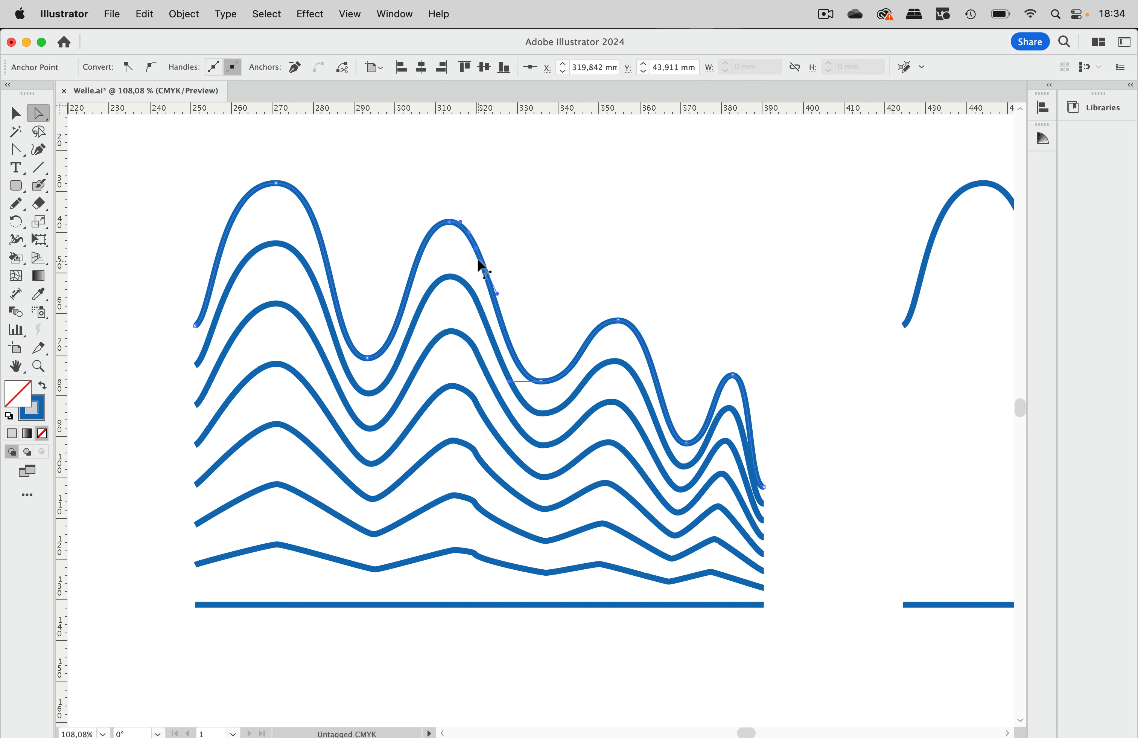
left_click(452, 223)
left_click(21, 153)
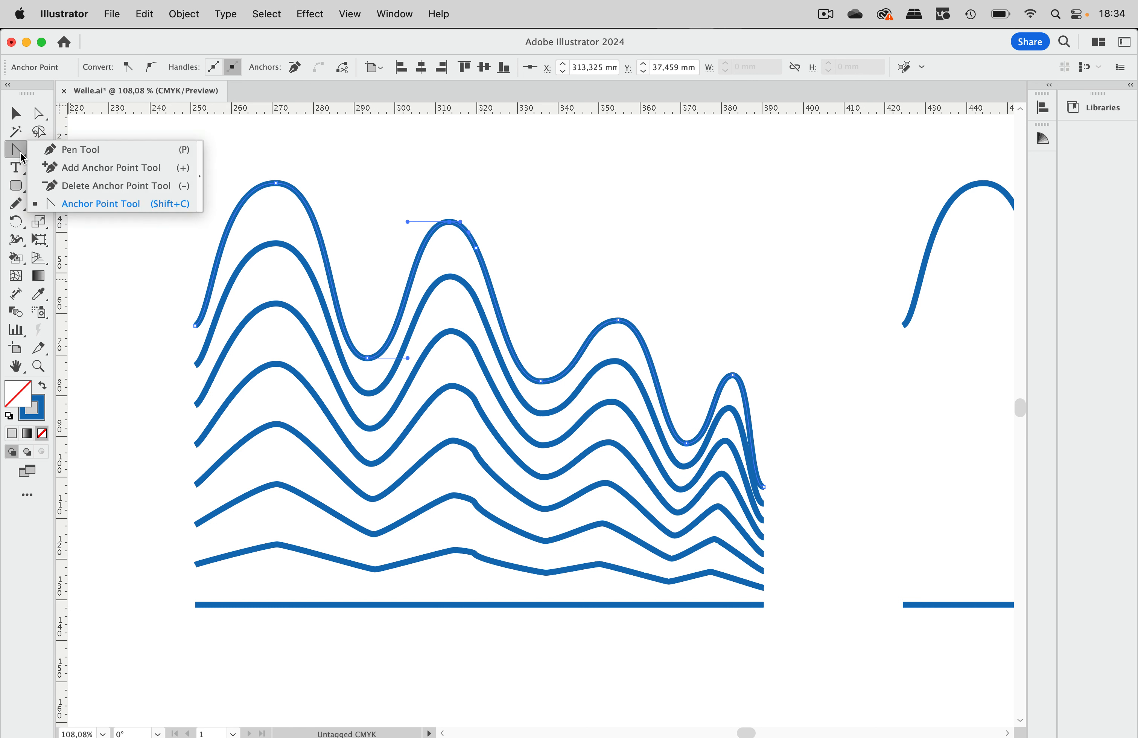
key("p")
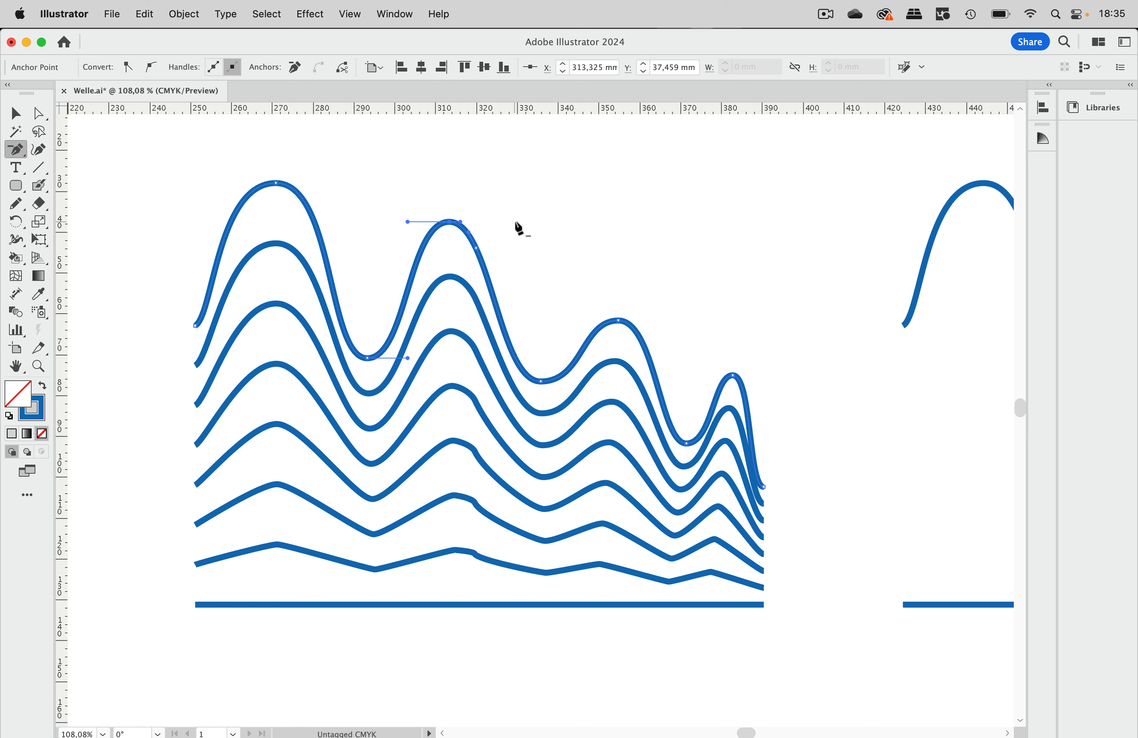
left_click(477, 248)
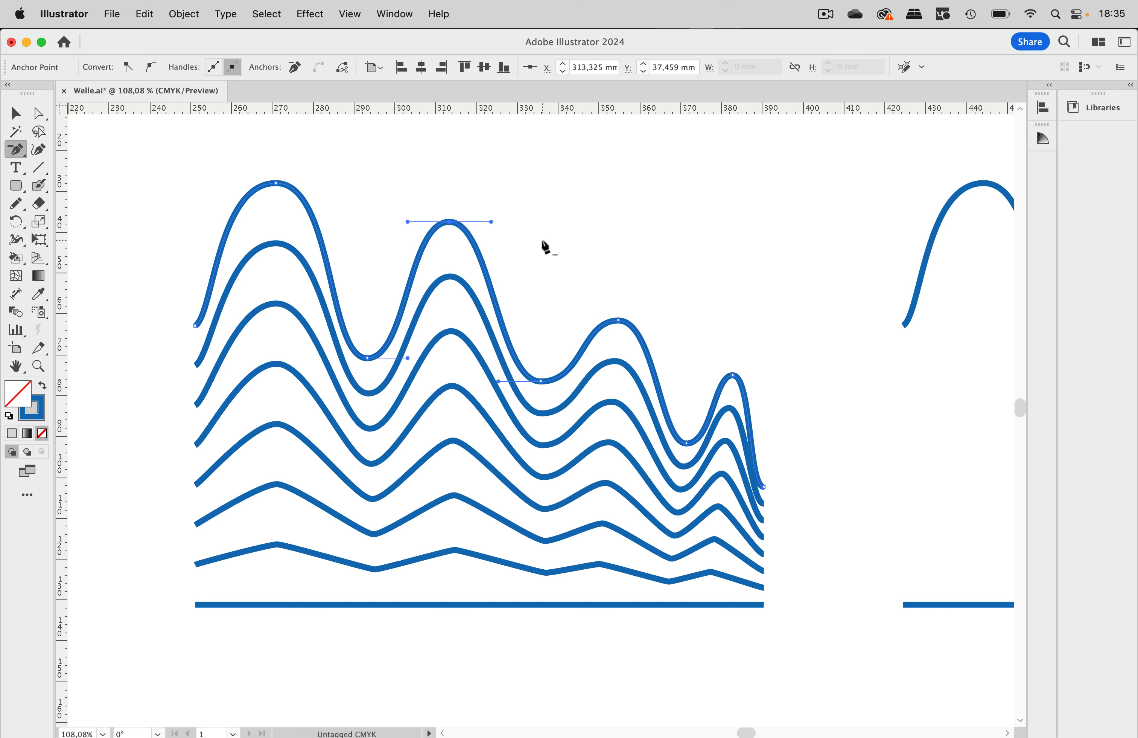
Step: Make a blend between the copied wave curve and its straight base line
scroll(472, 266, "down", 4)
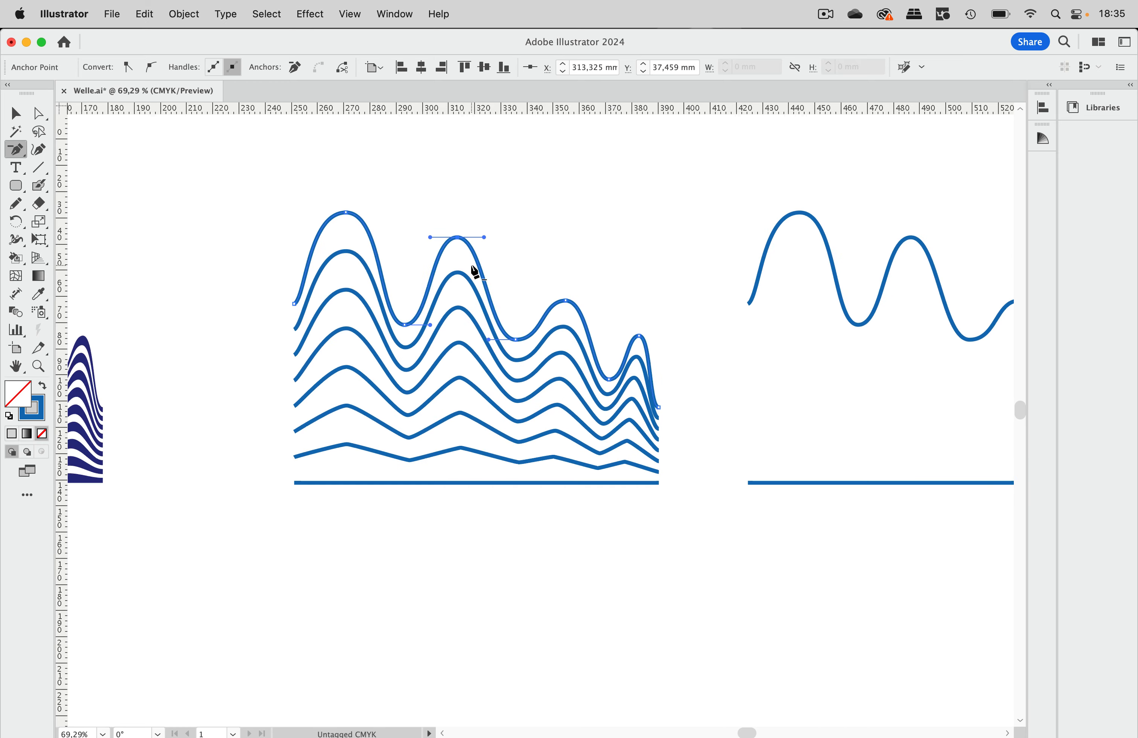
scroll(472, 266, "left", 6)
scroll(182, 317, "left", 5)
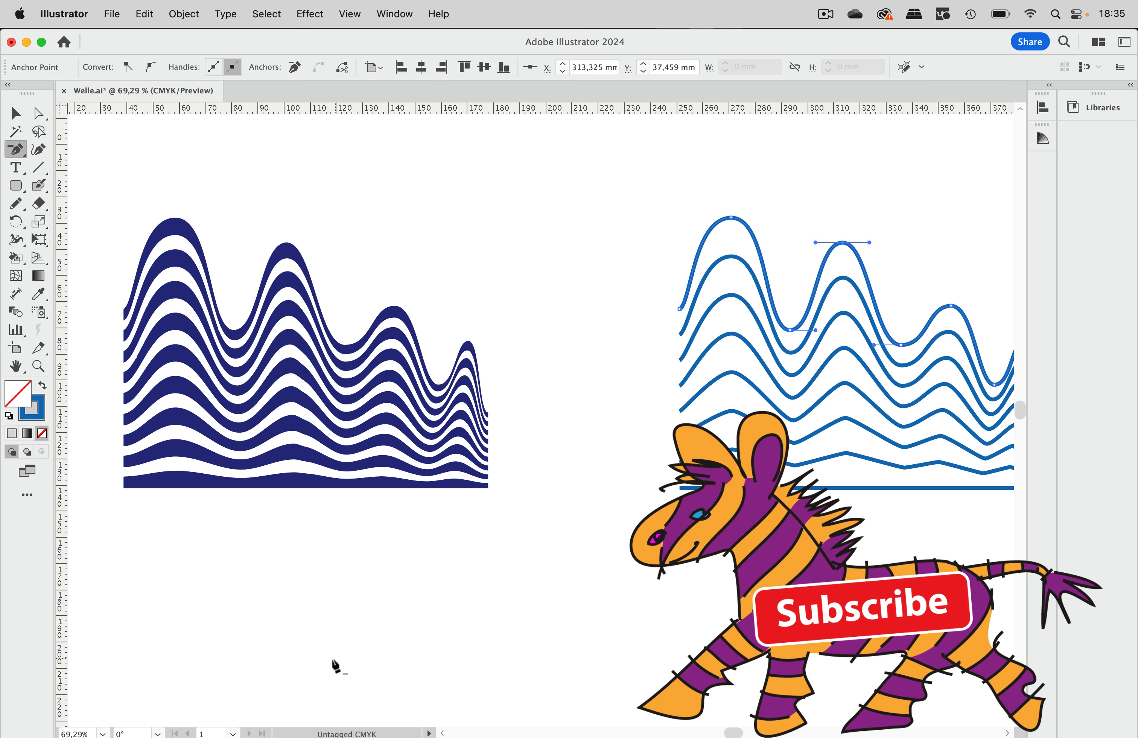
scroll(436, 692, "right", 10)
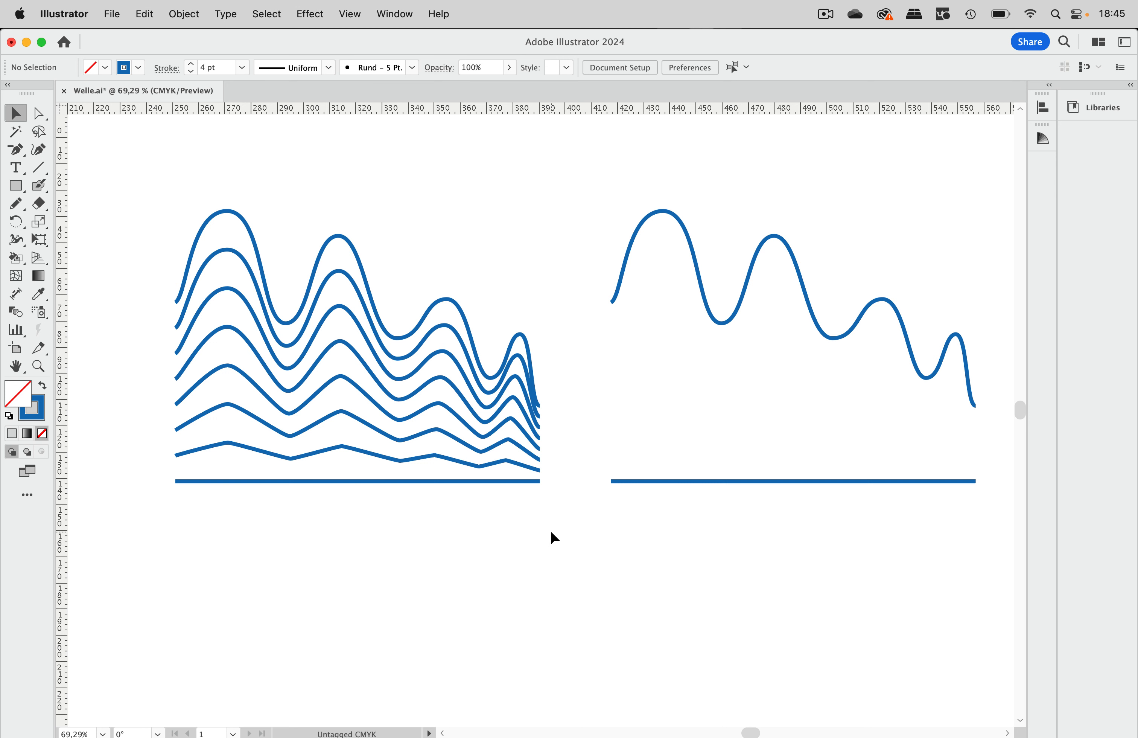
scroll(759, 320, "right", 1)
left_click_drag(771, 197, 713, 517)
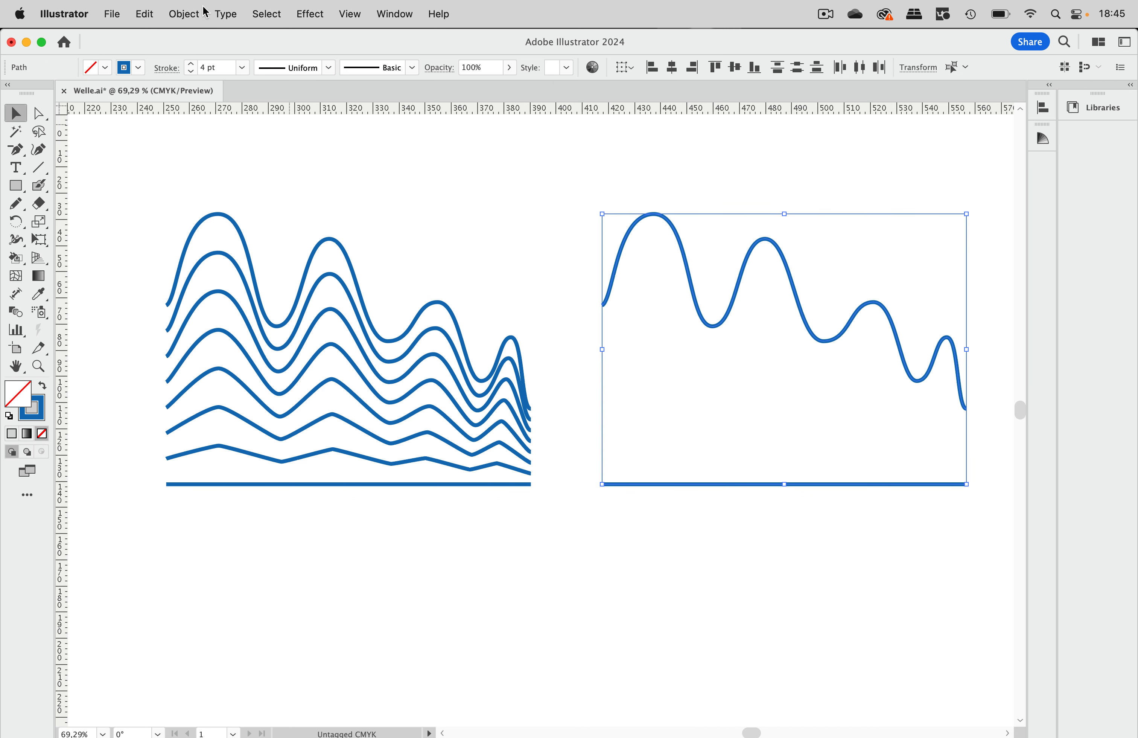
left_click(185, 15)
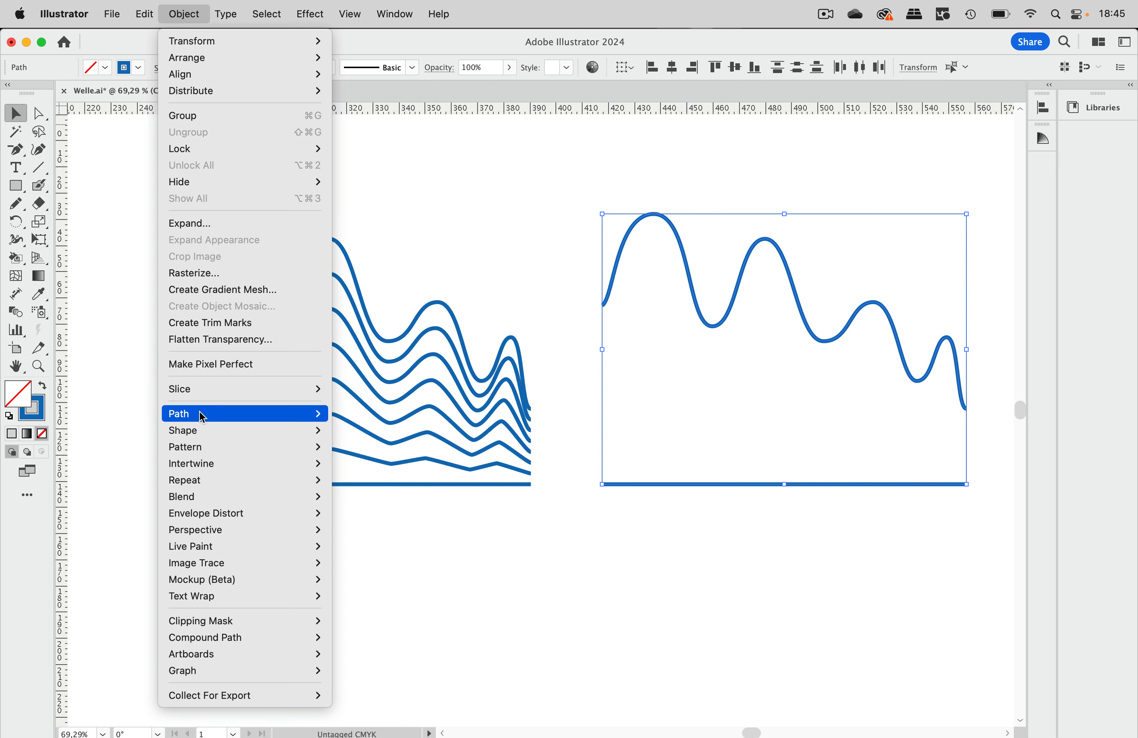
mouse_move(218, 498)
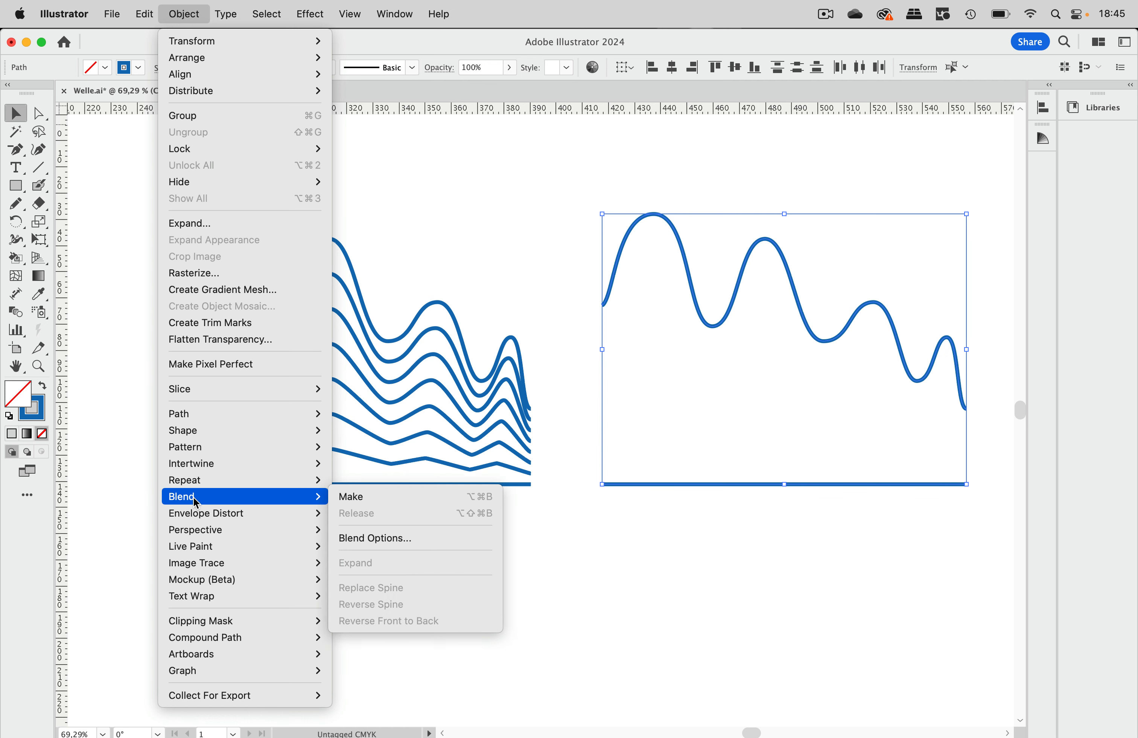
left_click(386, 497)
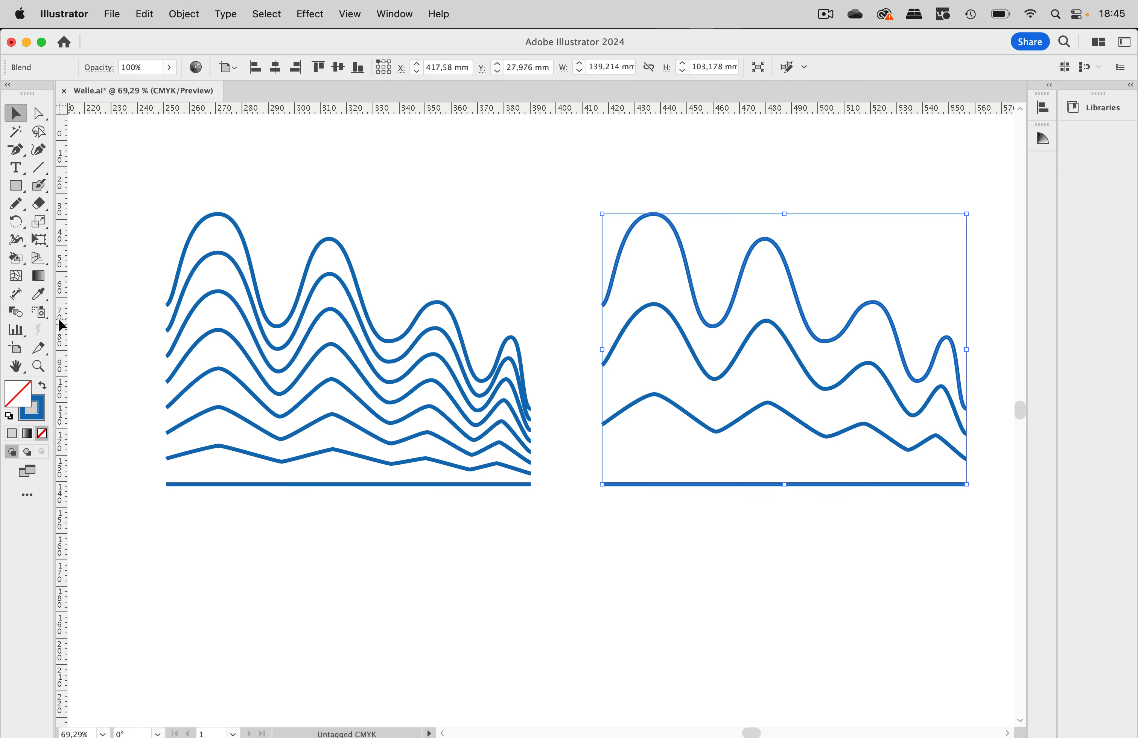
Step: Set the second blend's spacing to Specified Steps with 16 steps
double_click(23, 313)
left_click(488, 444)
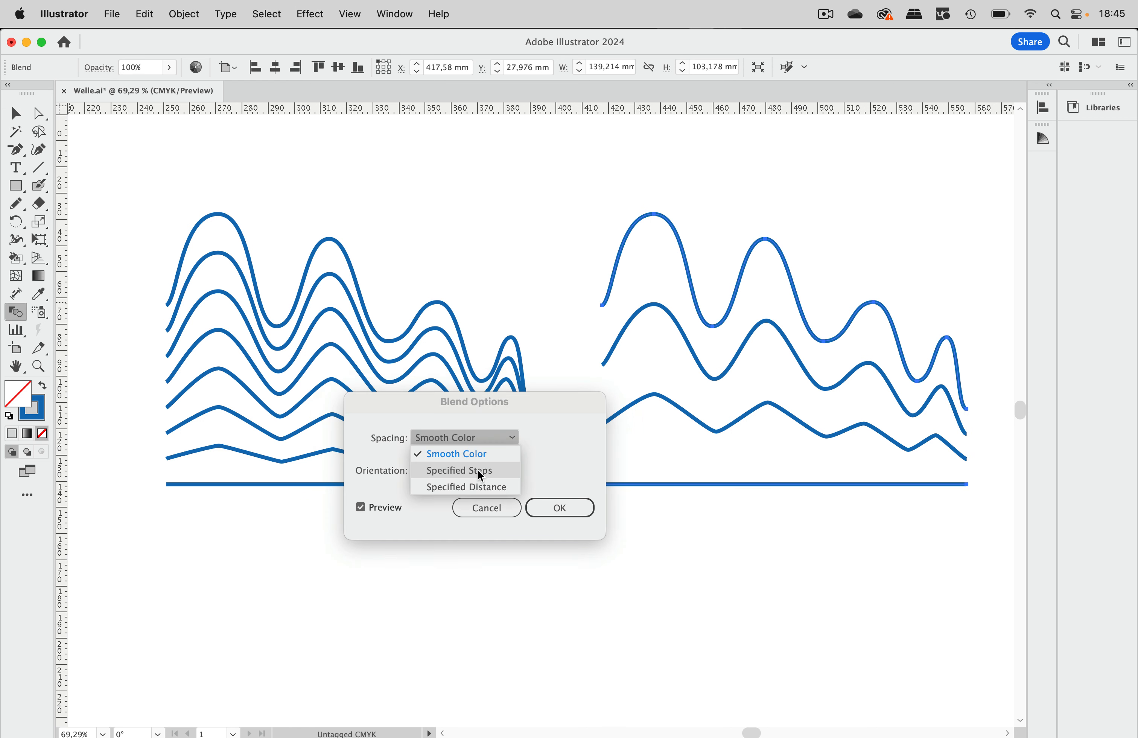
left_click(478, 471)
key("Up")
key("Up")
key("Up")
key("Up")
key("Up")
key("Up")
key("Up")
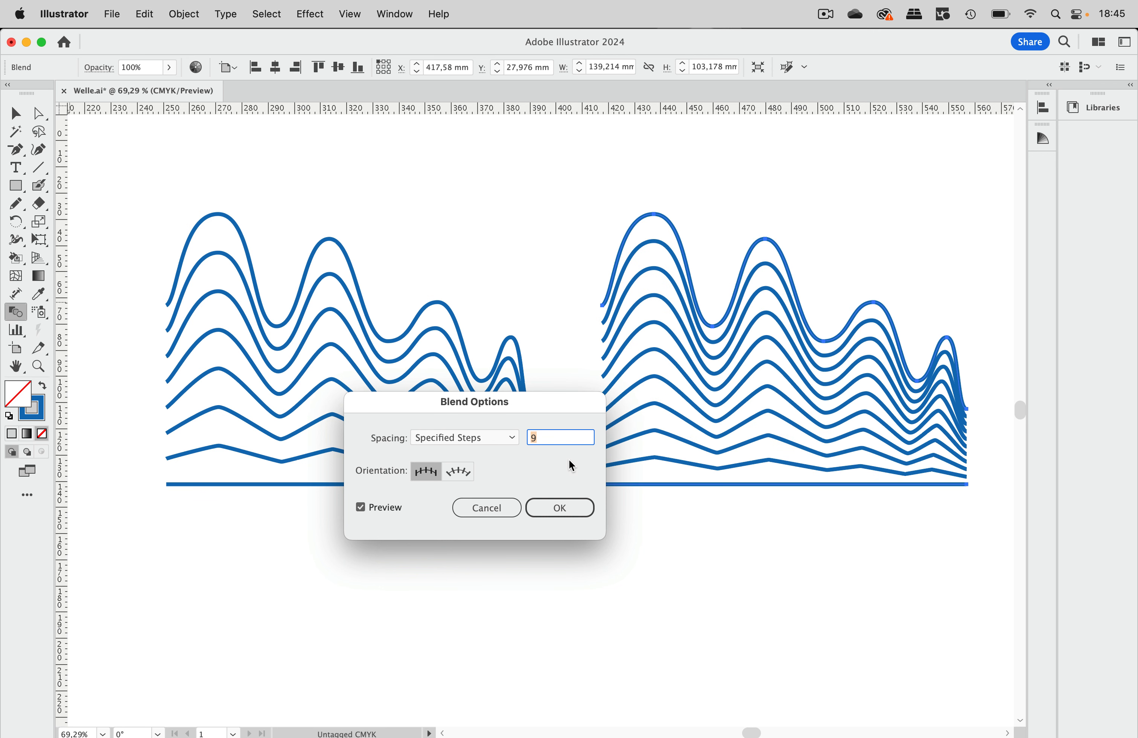
key("Up")
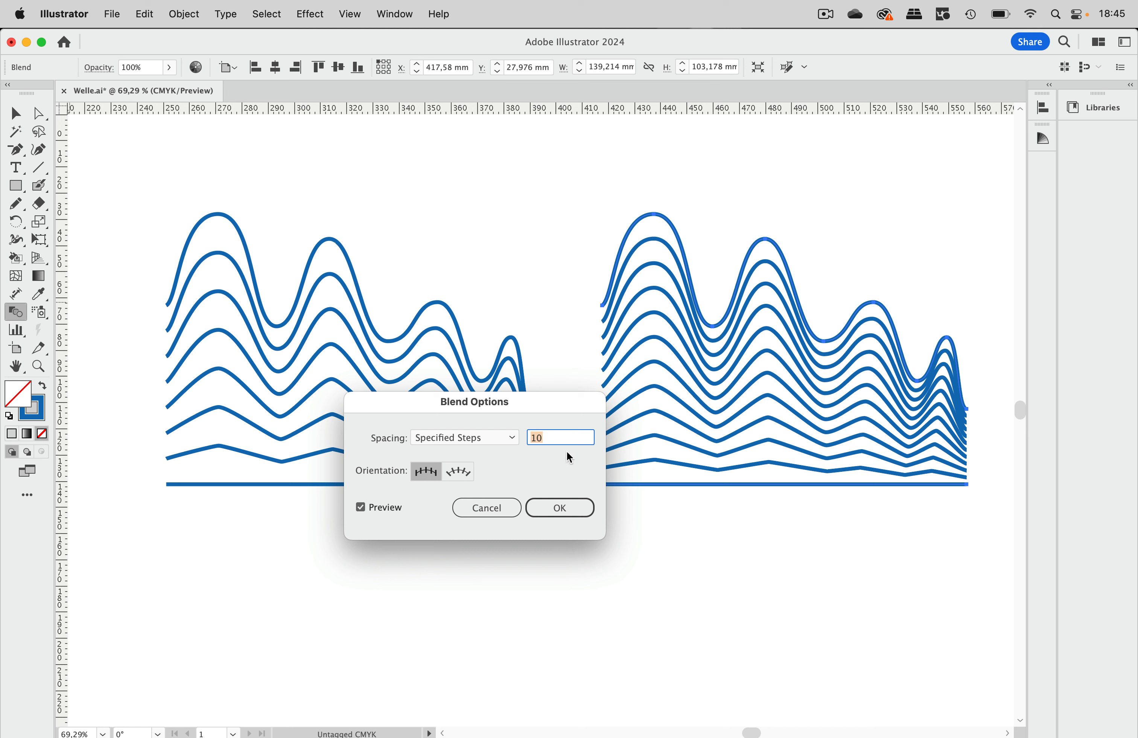
key("Up")
key("Up")
key("Up")
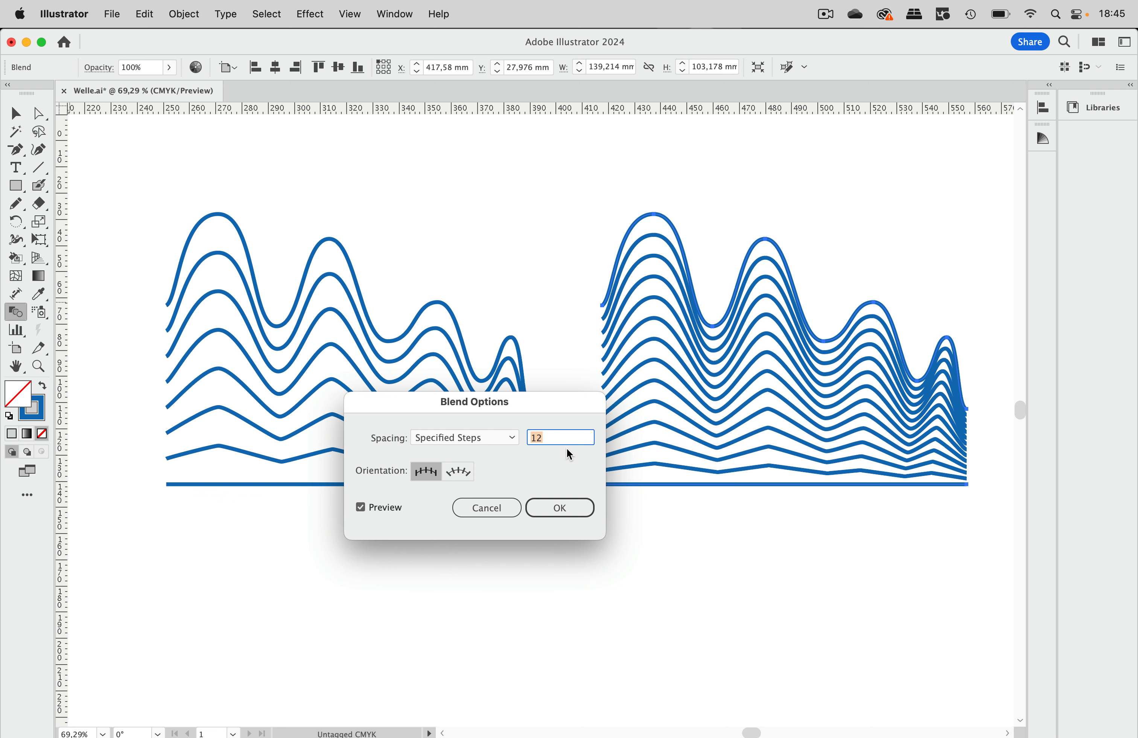
key("Up")
key("Up")
key("Up")
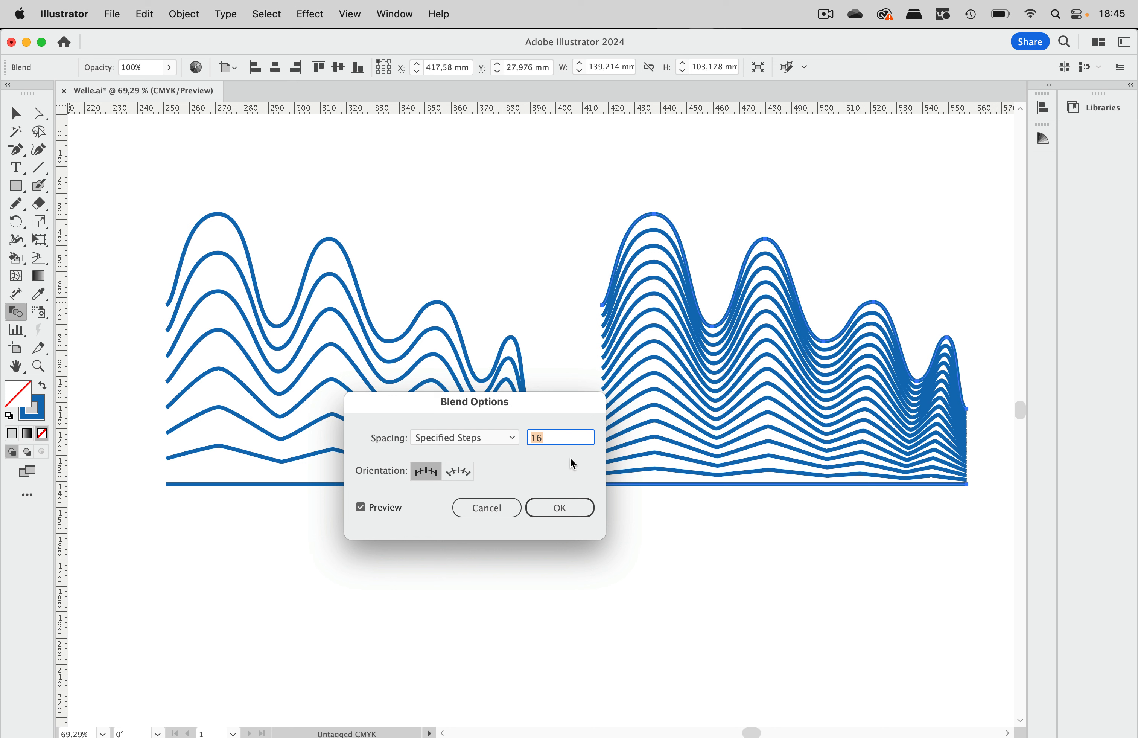
left_click(565, 507)
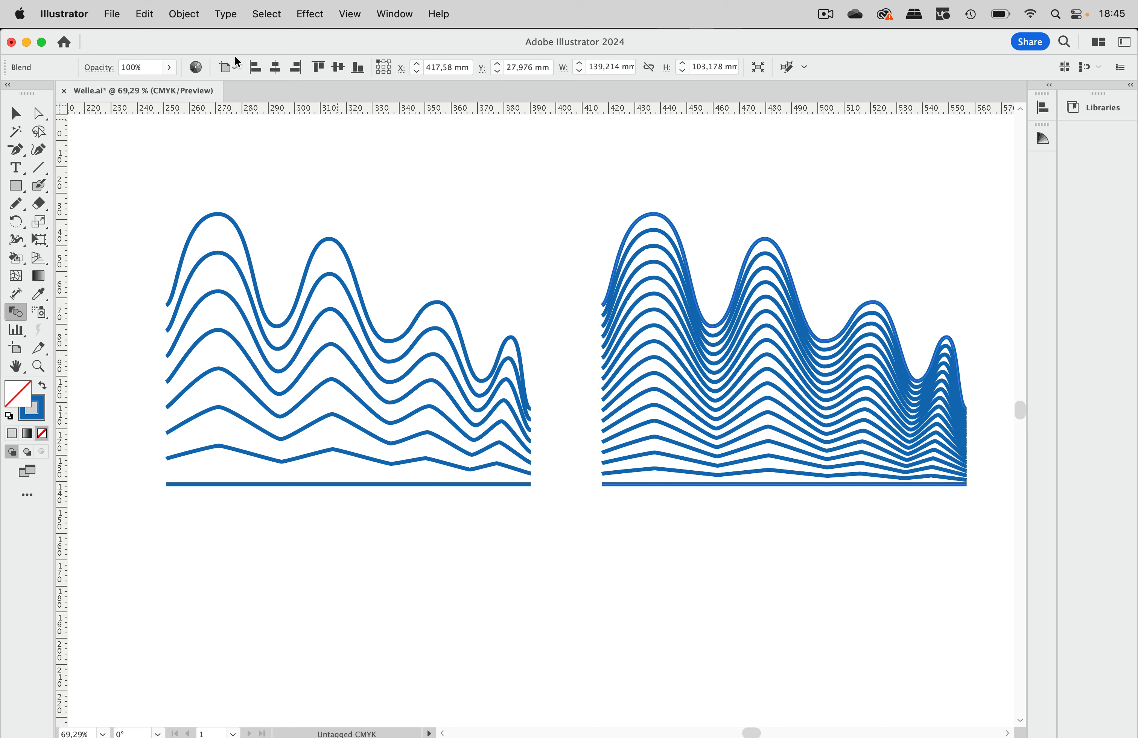
Step: Set the stroke weight of the paths inside the 16-step blend to 3 pt through the Appearance settings
left_click(15, 113)
left_click(499, 169)
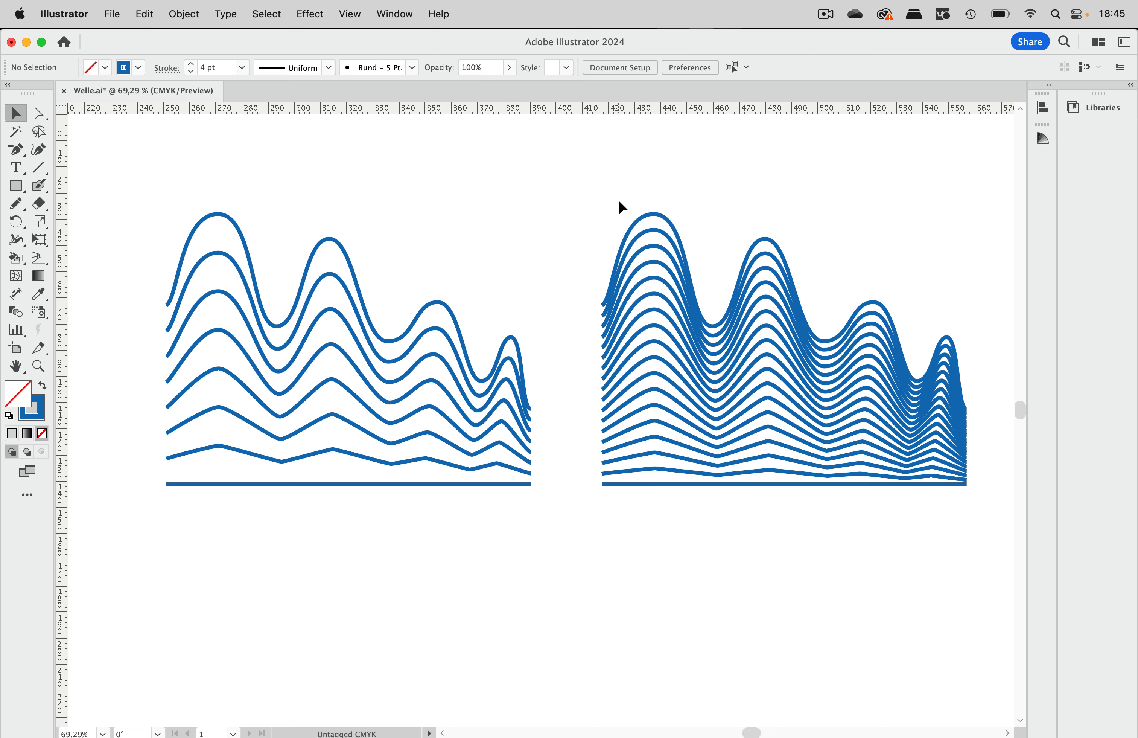
left_click(683, 373)
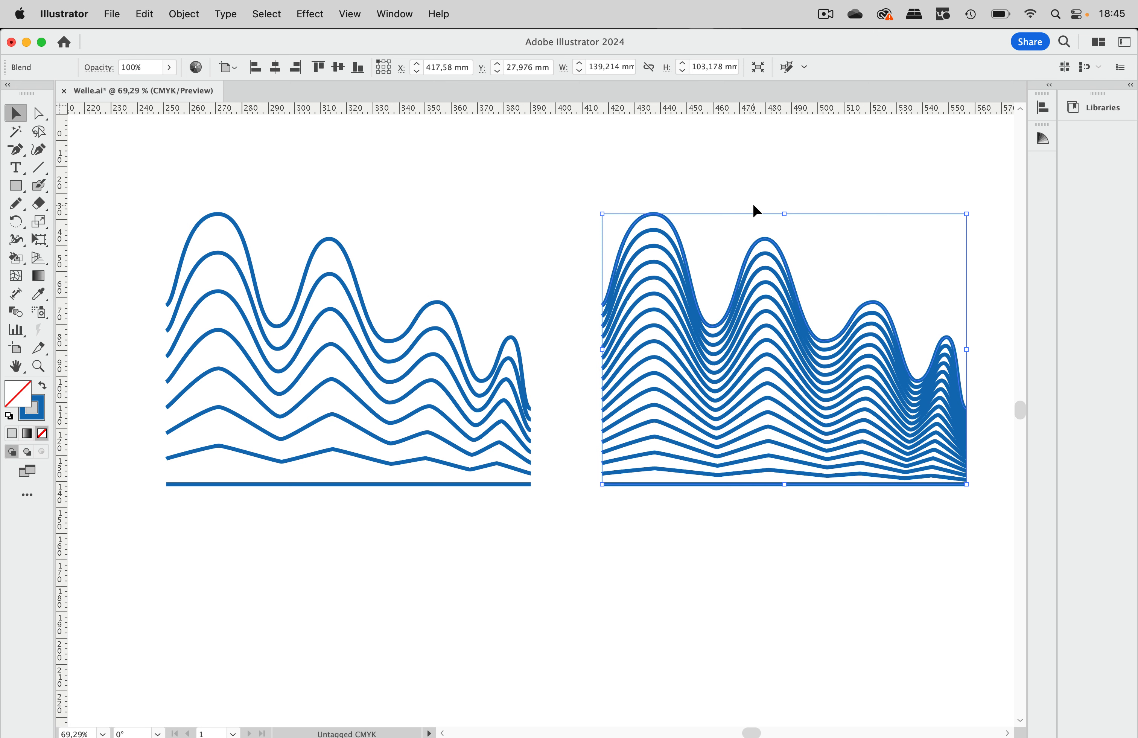
scroll(870, 190, "right", 2)
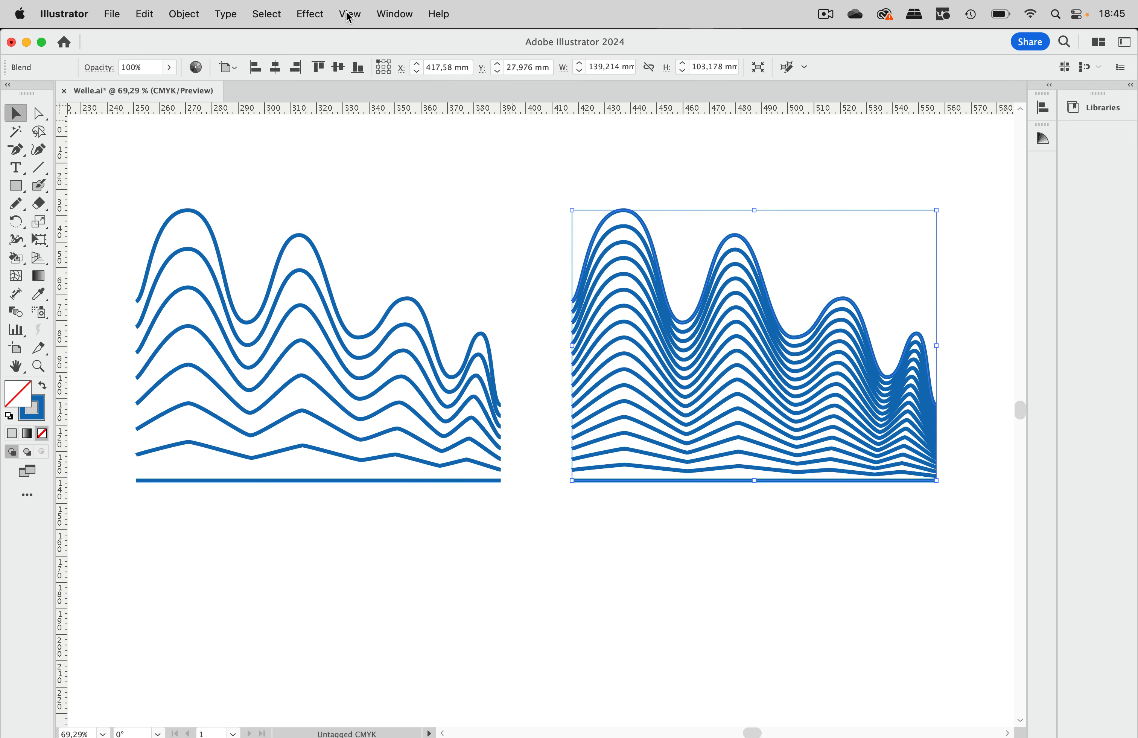
left_click(391, 14)
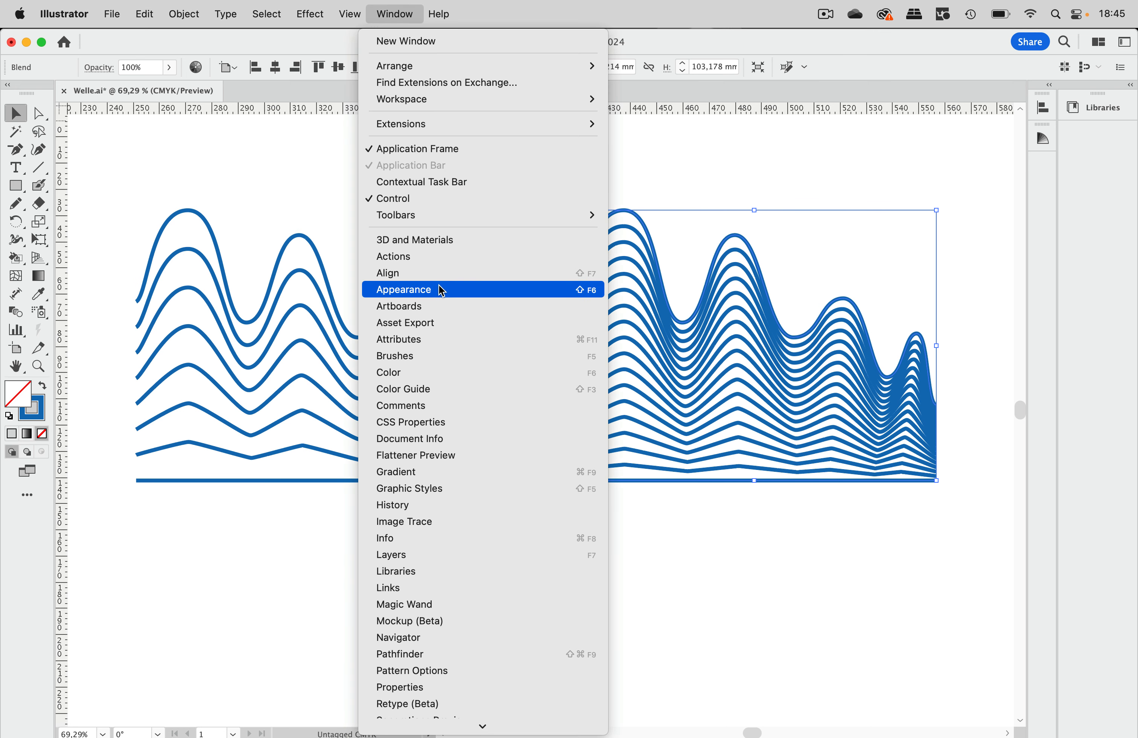
left_click(440, 363)
double_click(1008, 307)
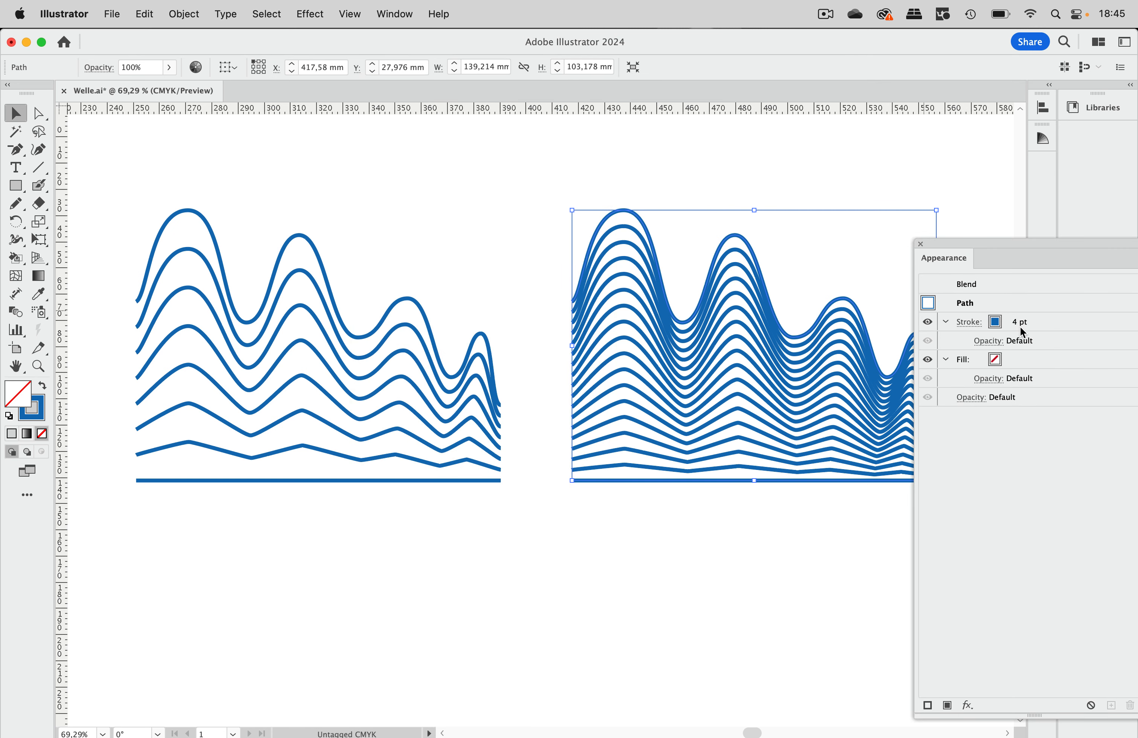
left_click(1023, 330)
left_click(1024, 328)
left_click(1025, 327)
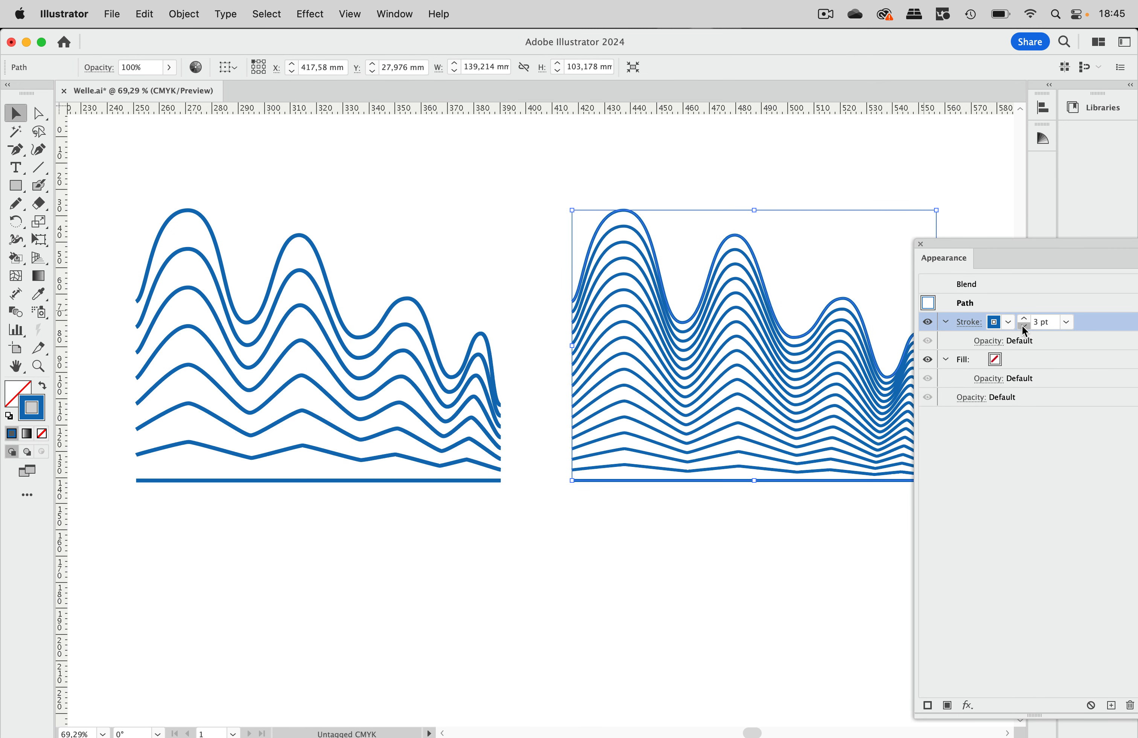
Step: Set the stroke weight of the paths in the 16-step blend to 1 pt and expand the blend
left_click(1025, 328)
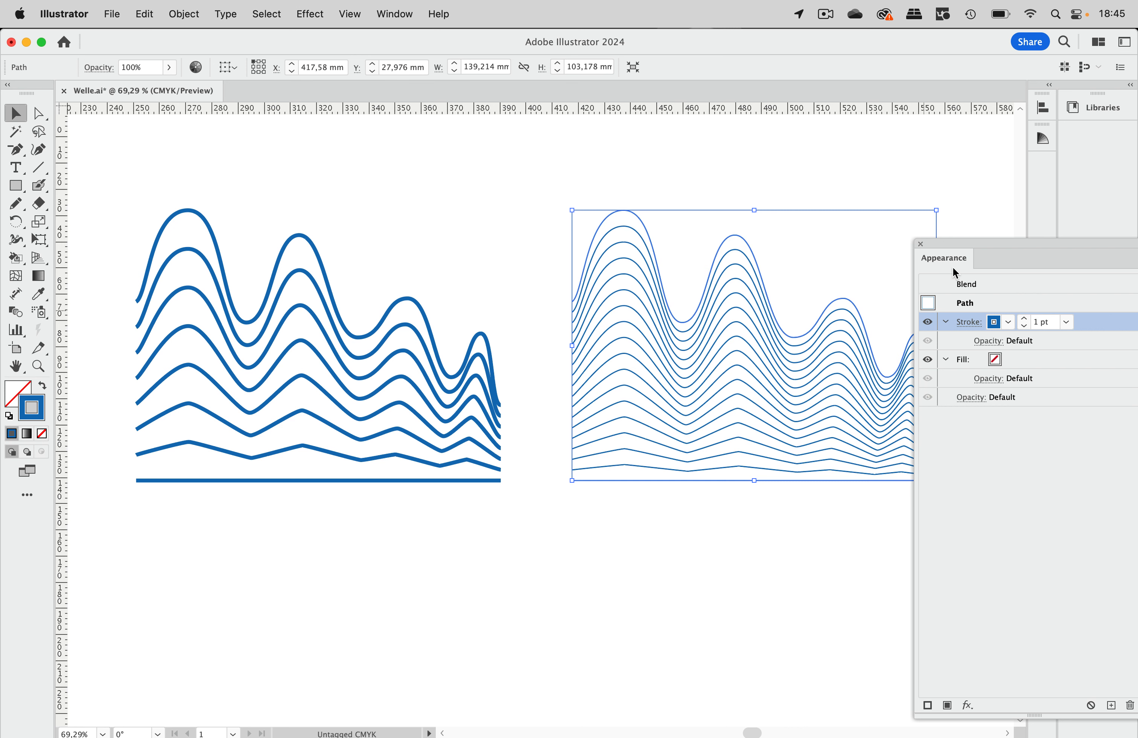
left_click(920, 244)
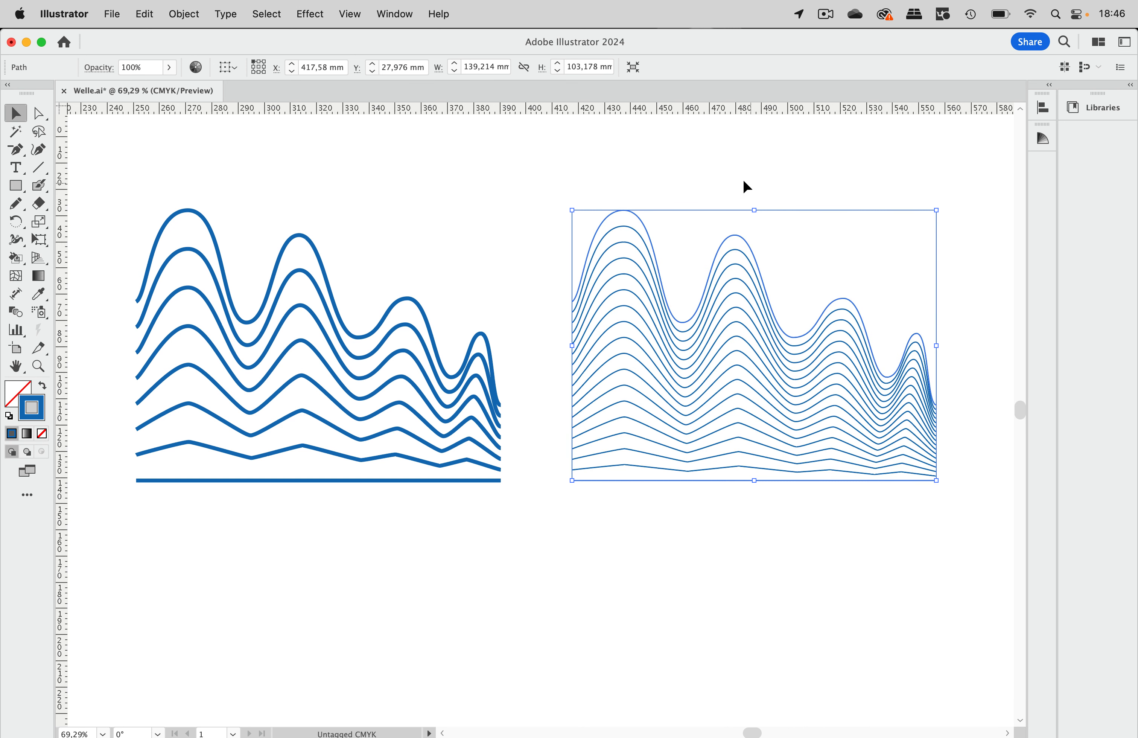
left_click(190, 13)
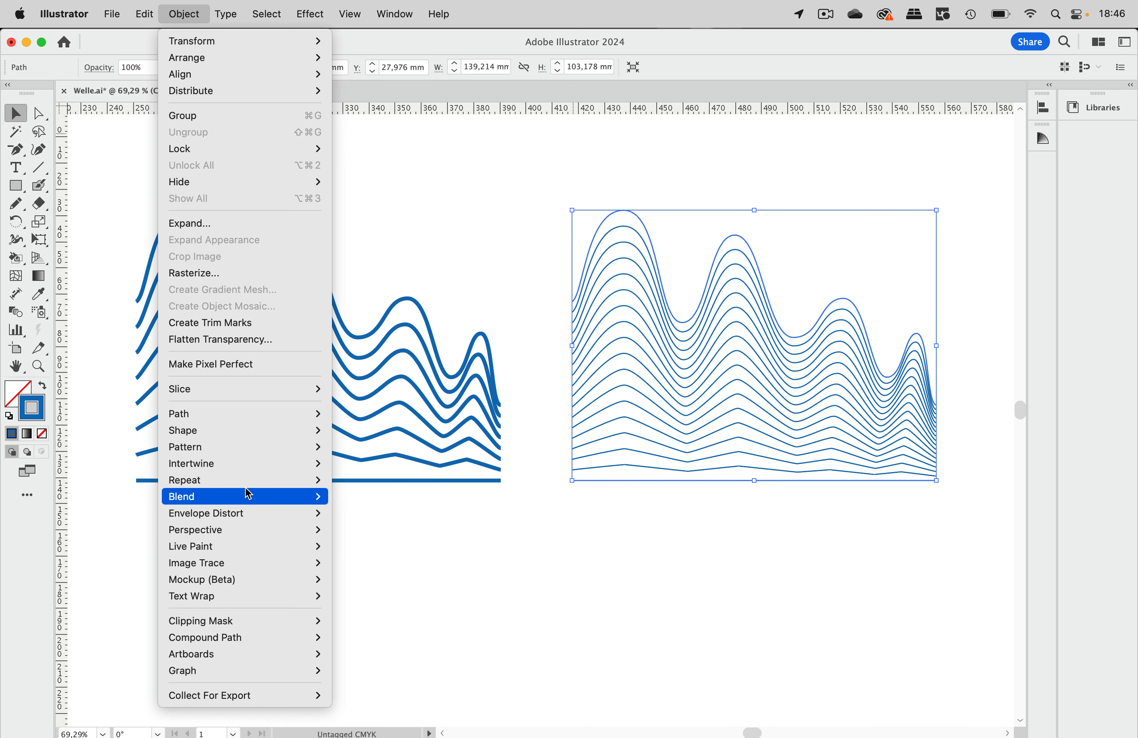
mouse_move(314, 496)
left_click(401, 560)
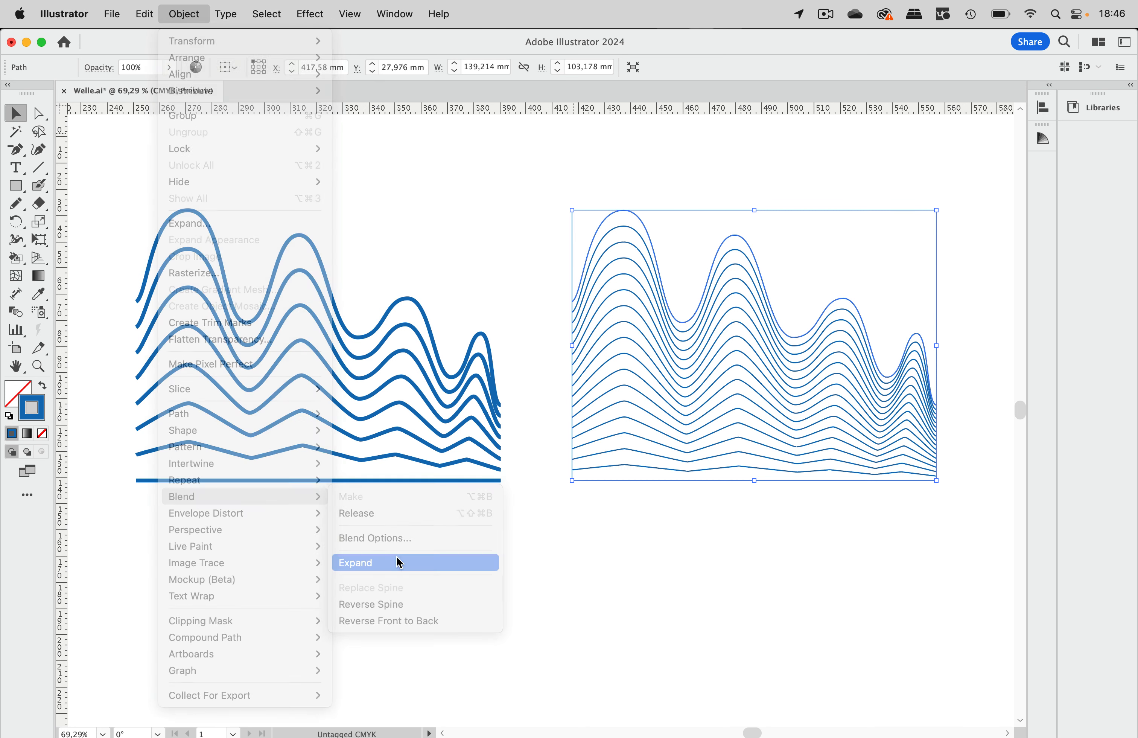
Step: Close both open sides of the expanded waves with vertical line segments from the top curve's ends down to the base line
left_click(39, 168)
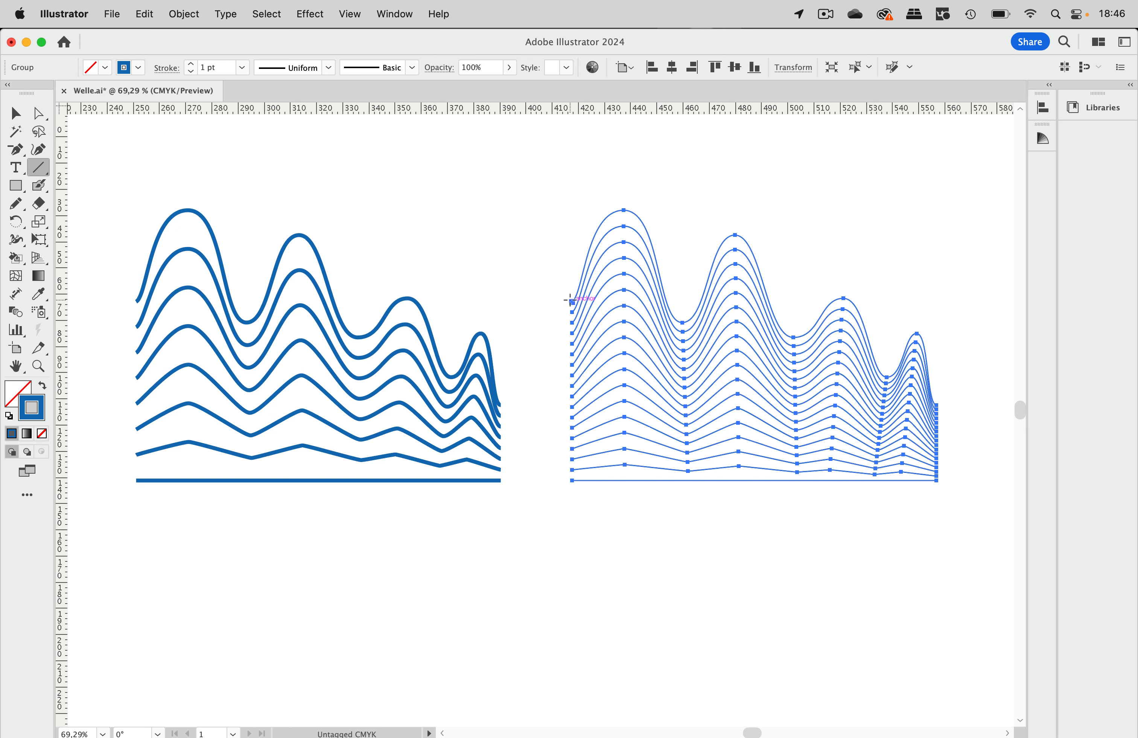
left_click_drag(571, 301, 573, 480)
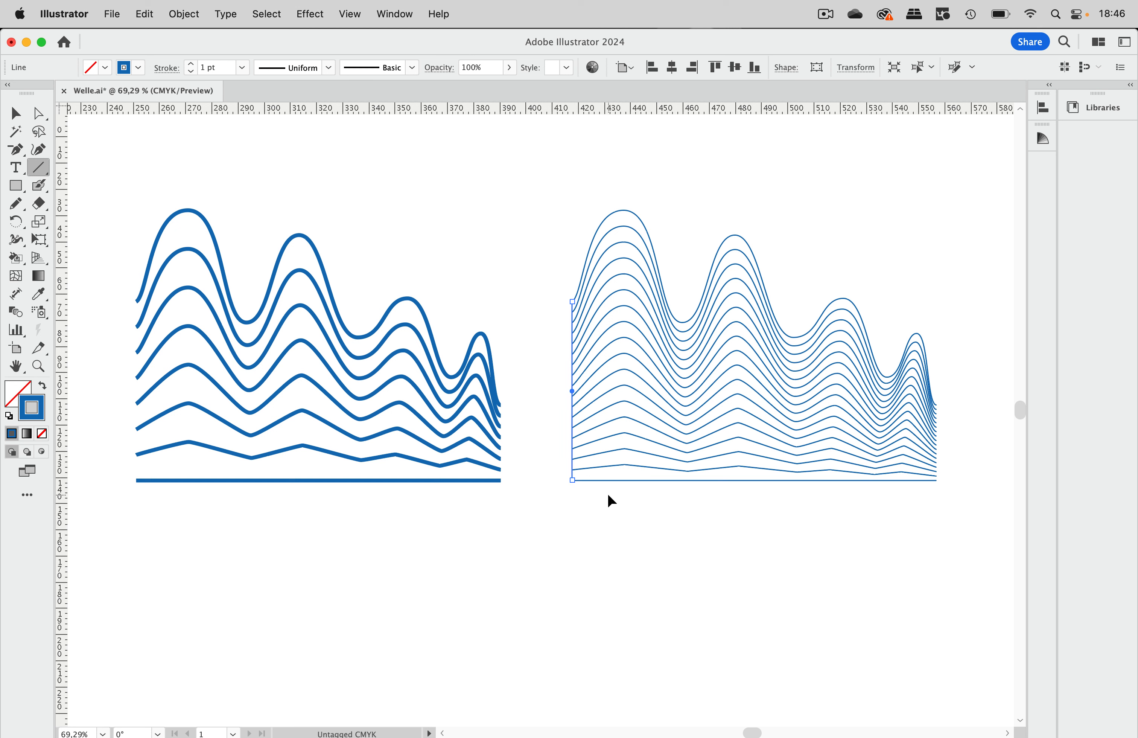
key("super+z")
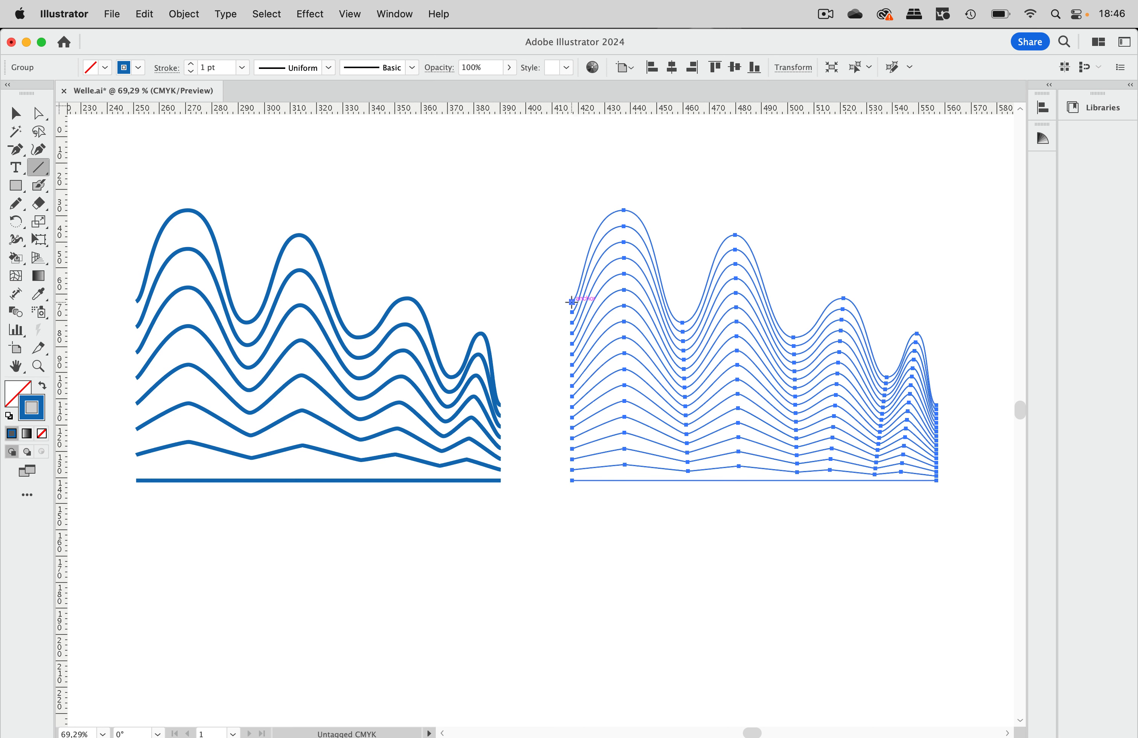
left_click_drag(571, 301, 573, 480)
left_click_drag(936, 404, 938, 439)
left_click_drag(938, 483, 938, 483)
Step: Select the expanded waves with both side lines and set their stroke color to None
left_click(16, 113)
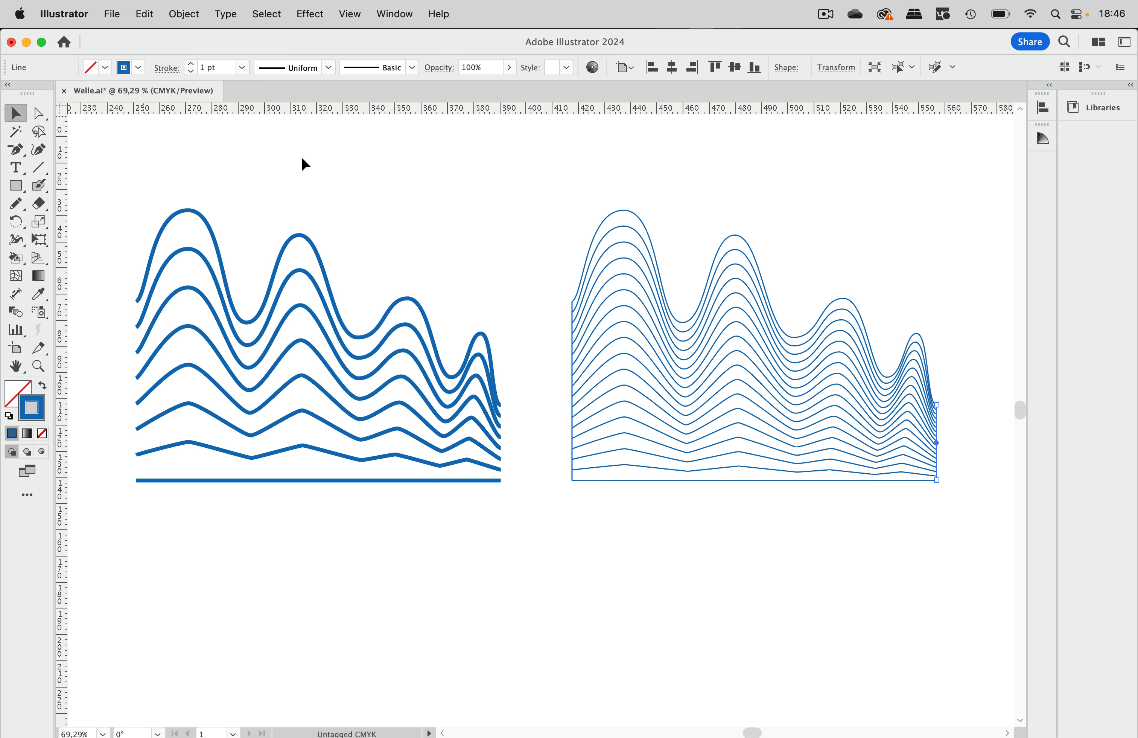
mouse_move(529, 223)
left_mouse_down()
mouse_move(799, 446)
mouse_move(954, 497)
mouse_move(957, 523)
left_mouse_up()
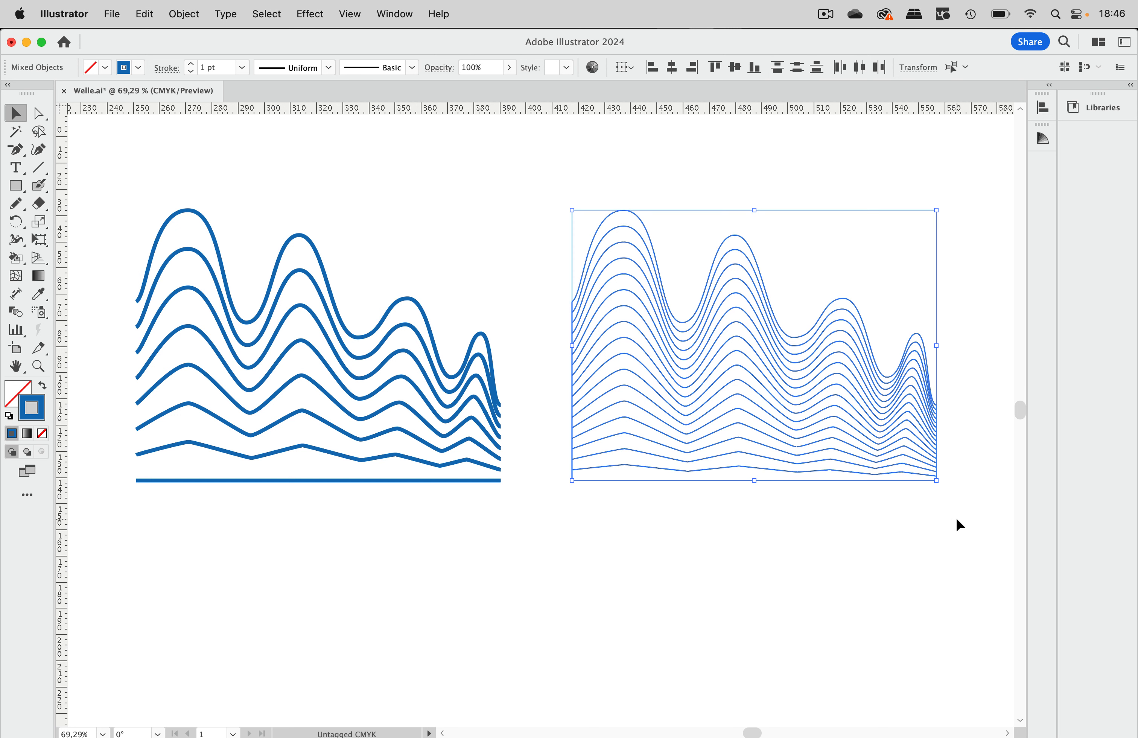
left_click(144, 72)
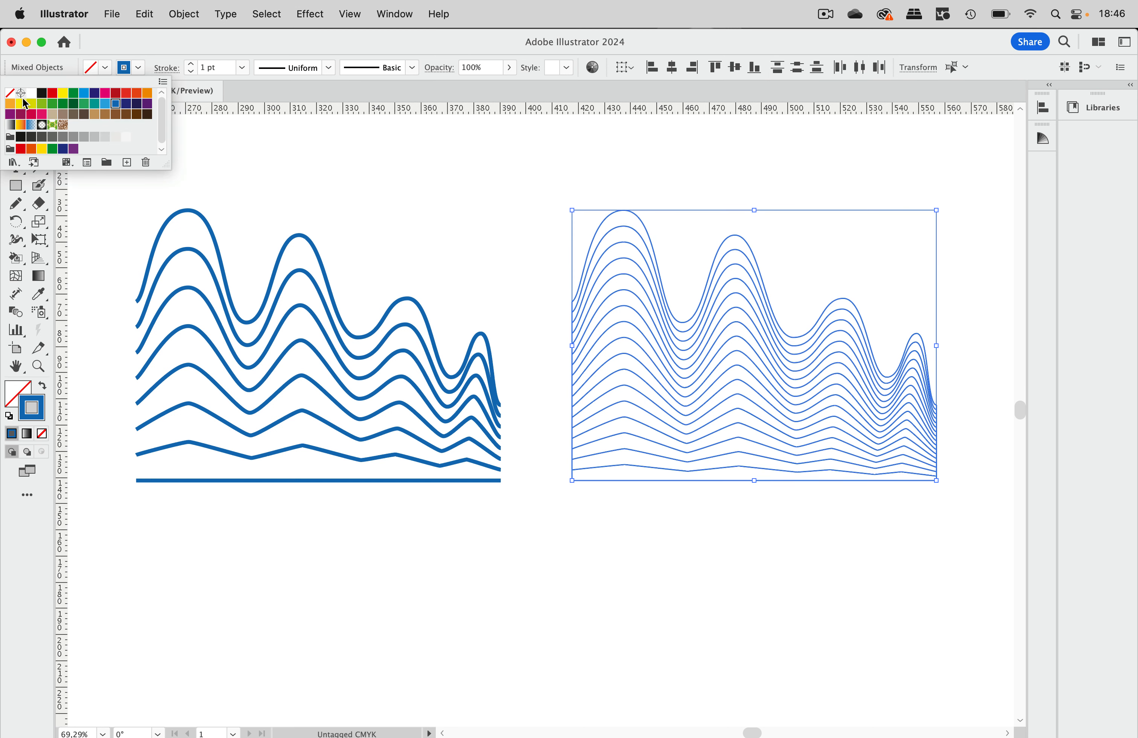
left_click(9, 93)
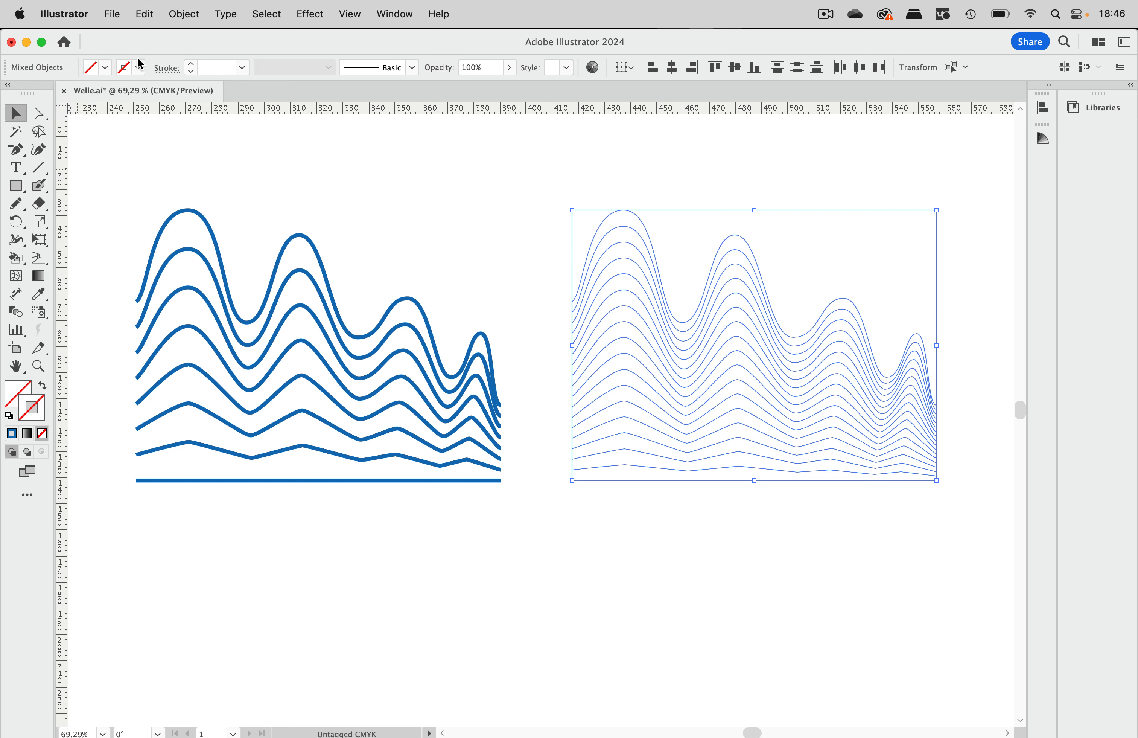
Step: Fill every second band of the waves with black using the Live Paint Bucket, from the bottom band up to the top one
left_click(16, 259)
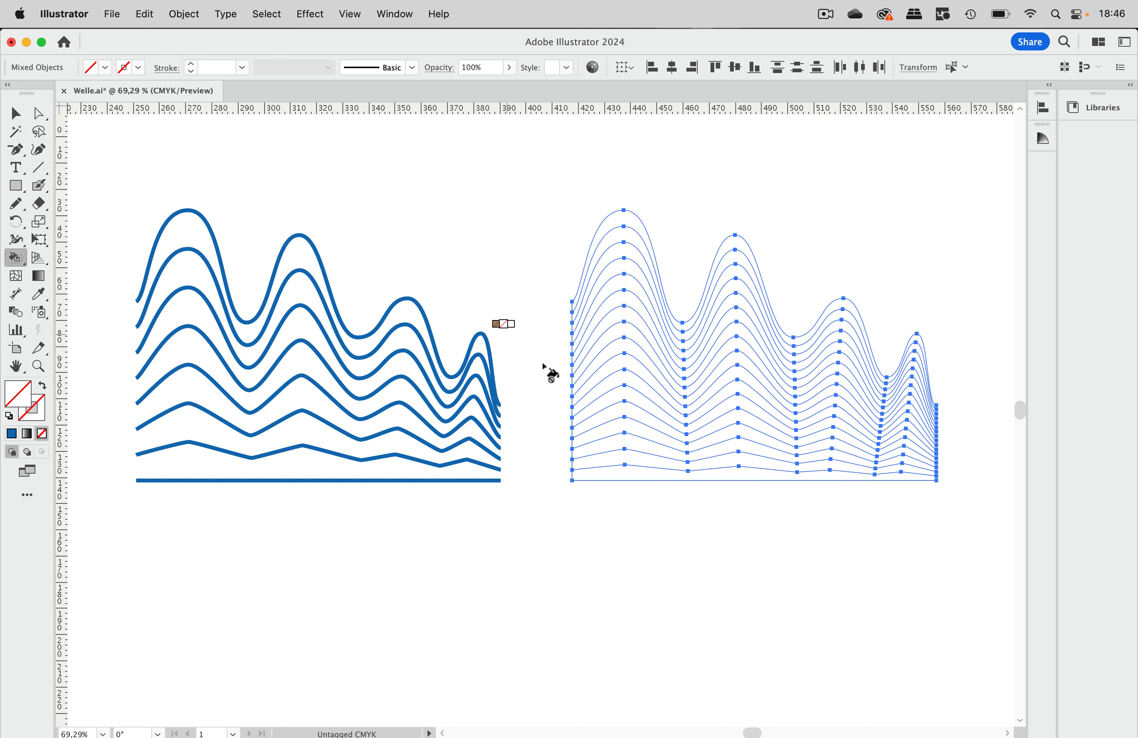
key("Right")
key("Right")
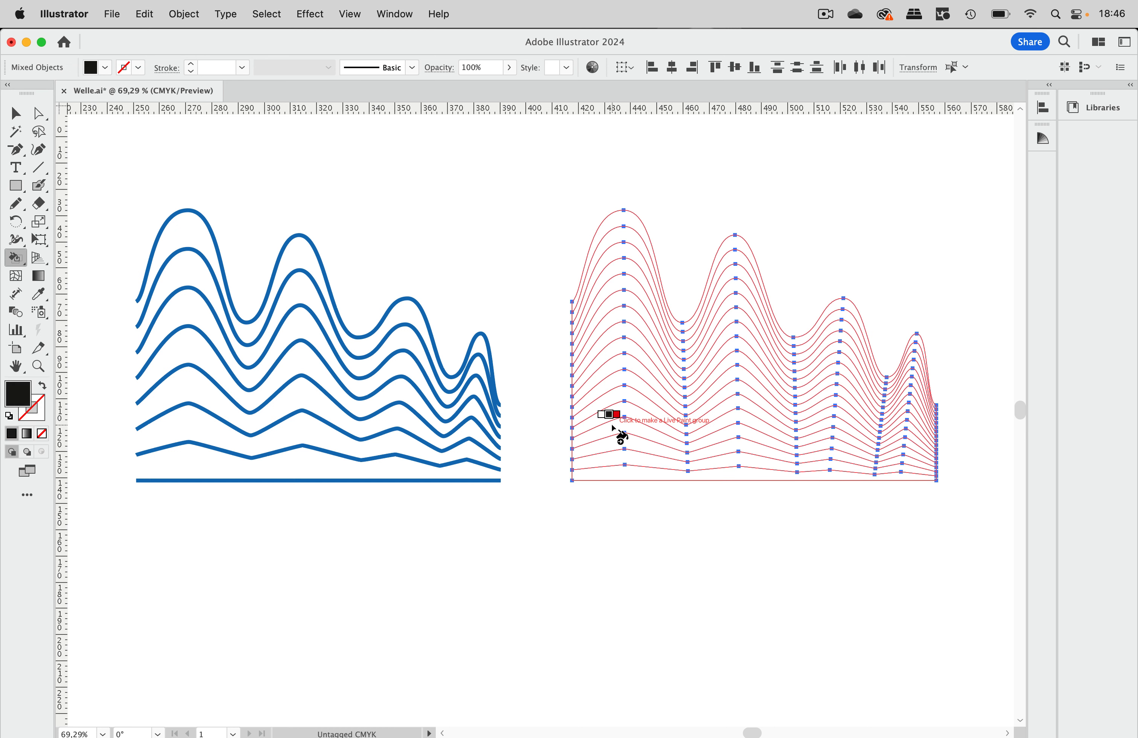
left_click(638, 475)
left_click(643, 452)
left_click(641, 422)
left_click(641, 390)
left_click(643, 355)
left_click(645, 325)
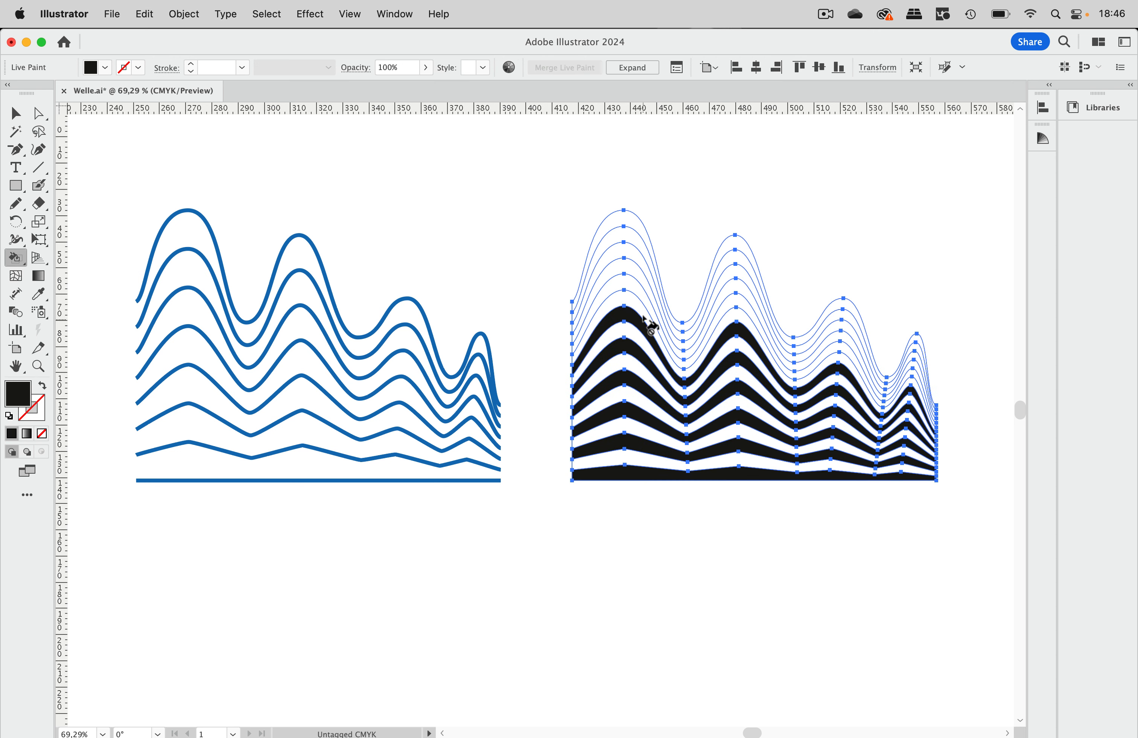
left_click(641, 297)
left_click(641, 266)
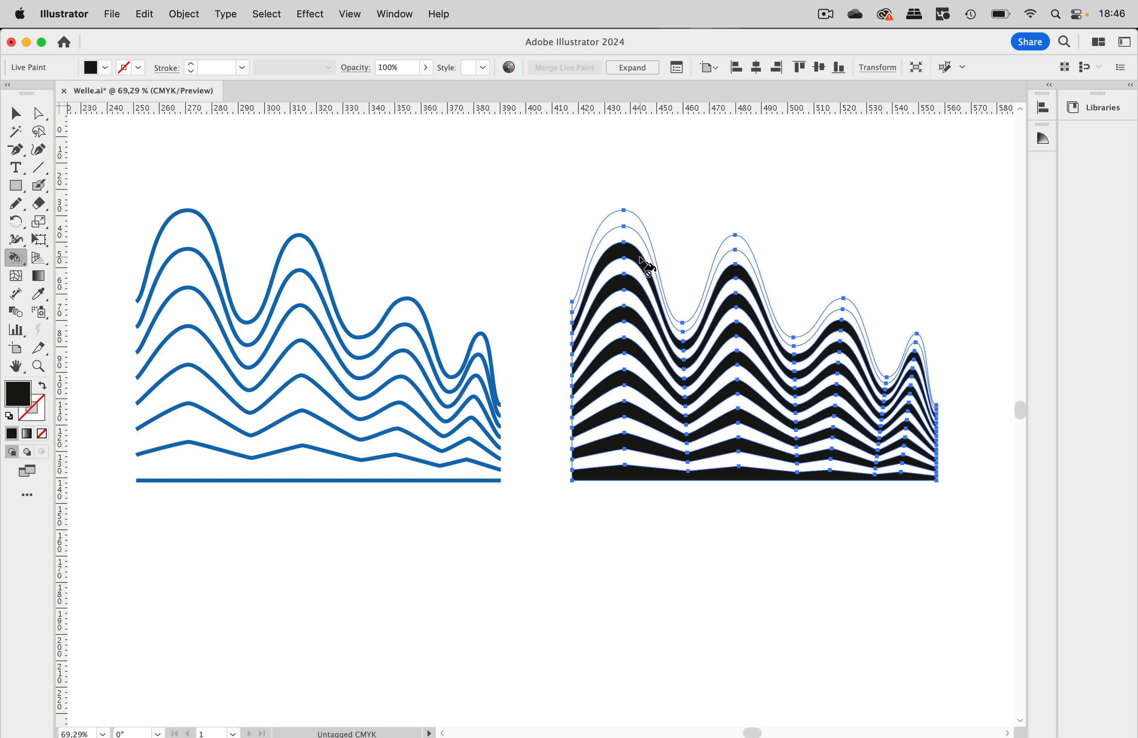
left_click(639, 225)
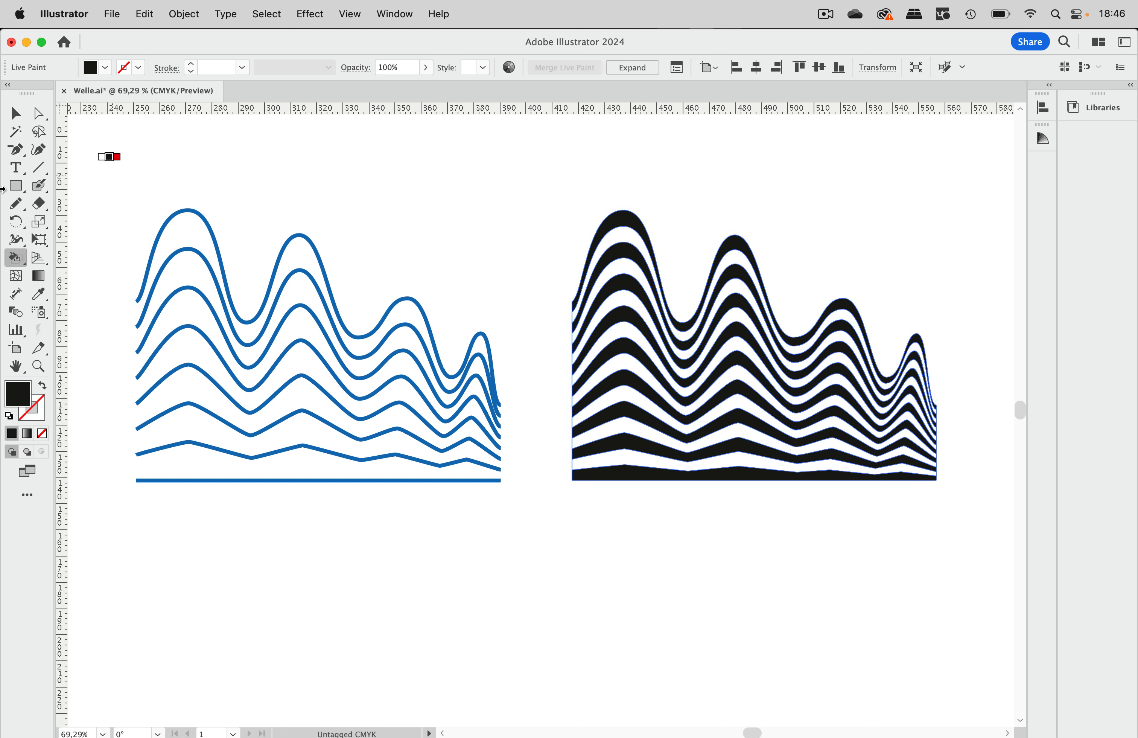
left_click(17, 115)
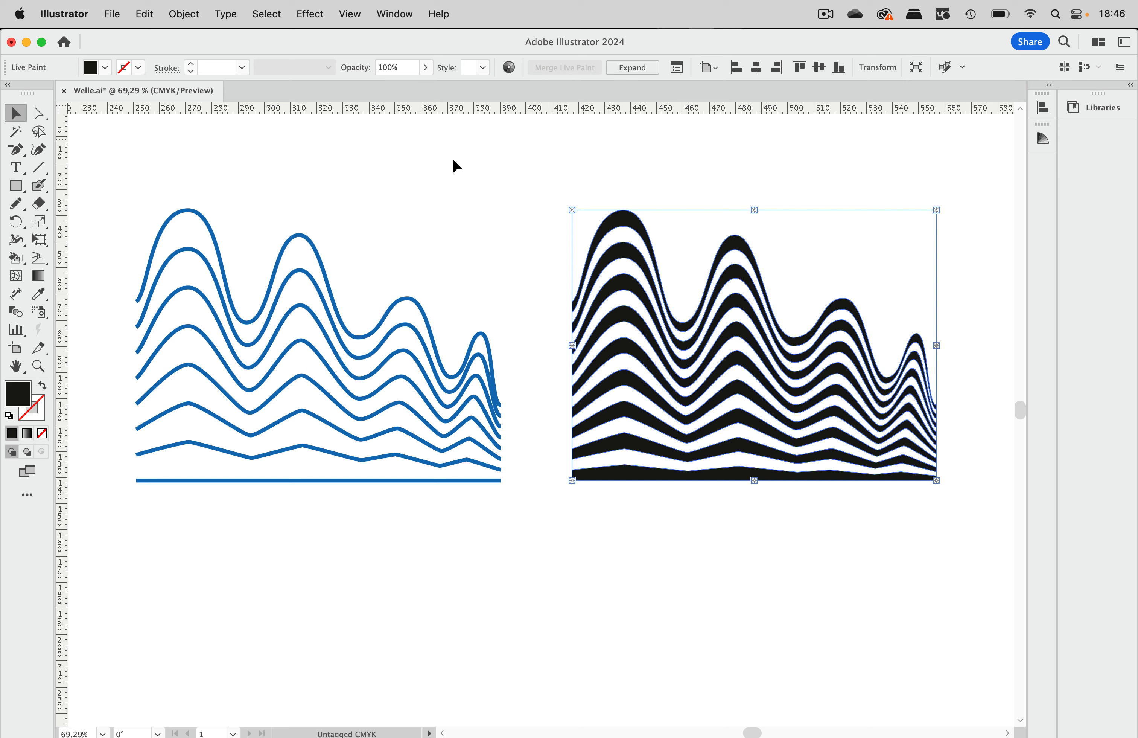
left_click(593, 157)
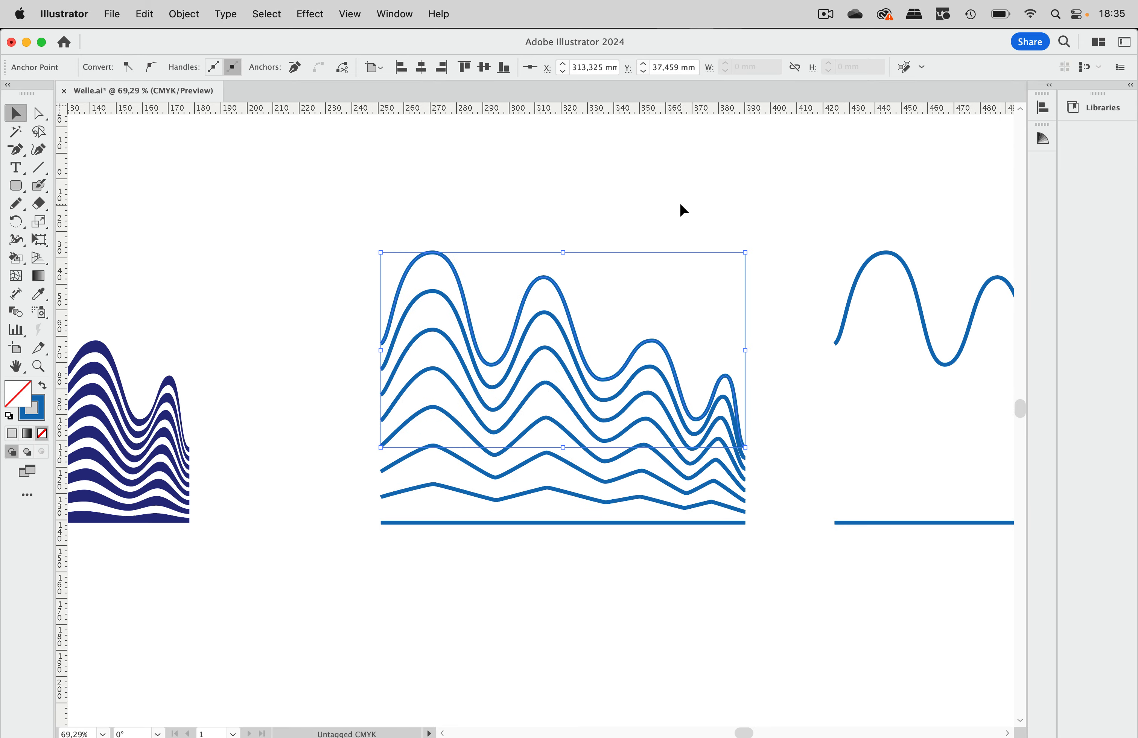
Step: Delete the extra anchor point on the descending slope of the second peak of the separate wave curve with the Pen tool
left_click(680, 207)
scroll(680, 207, "right", 4)
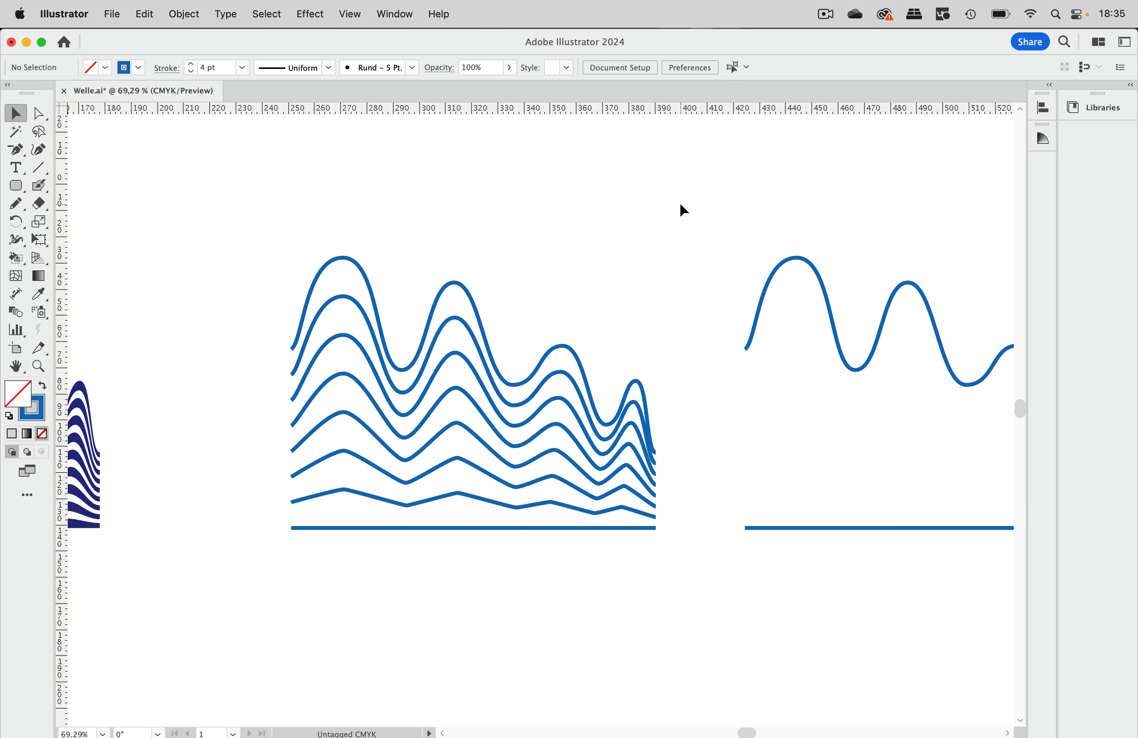
scroll(761, 213, "right", 10)
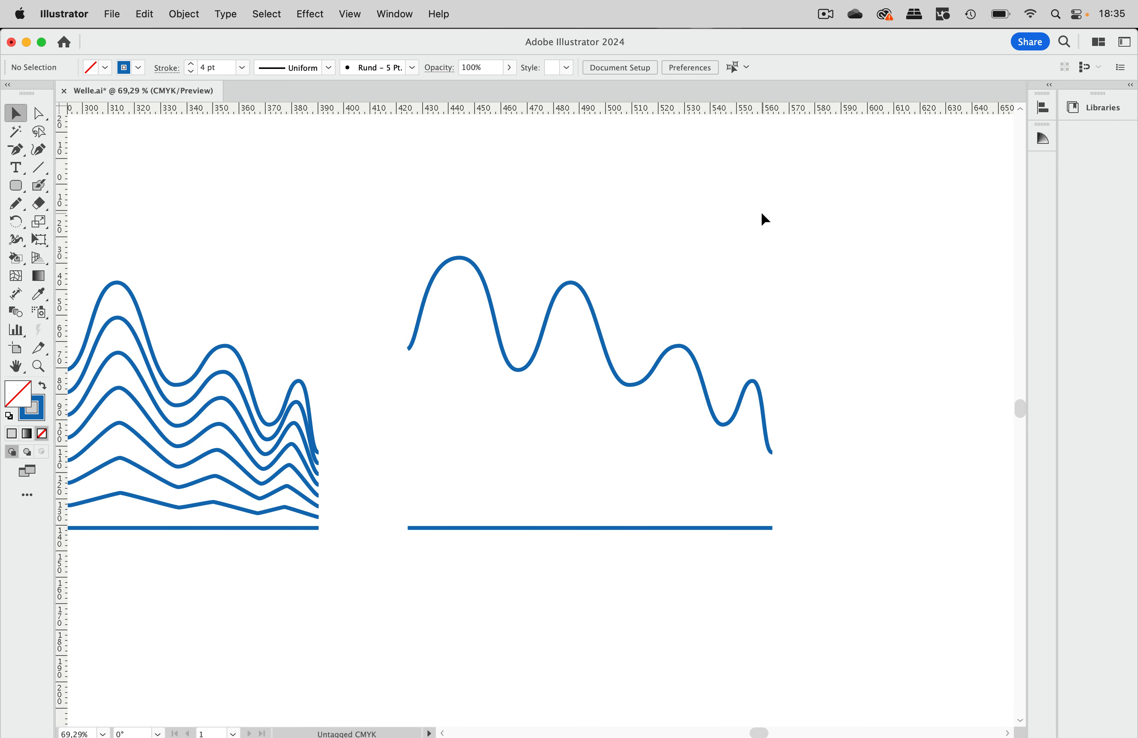
left_click(598, 320)
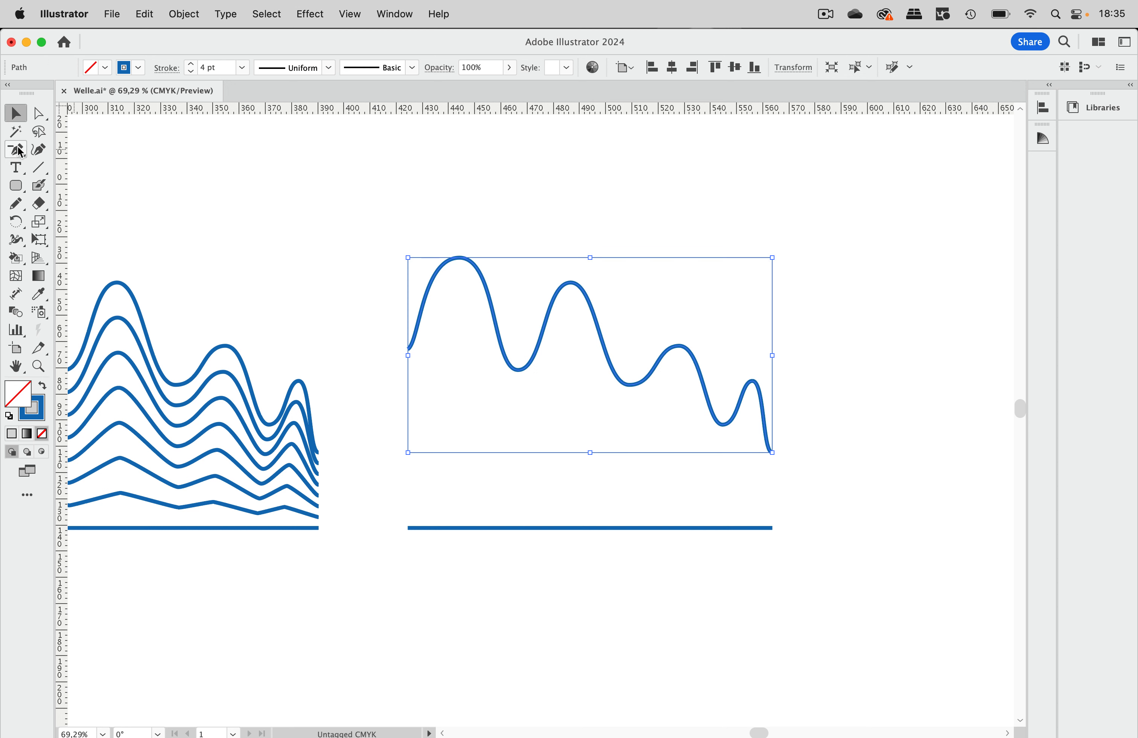
left_click(20, 152)
left_click(589, 300)
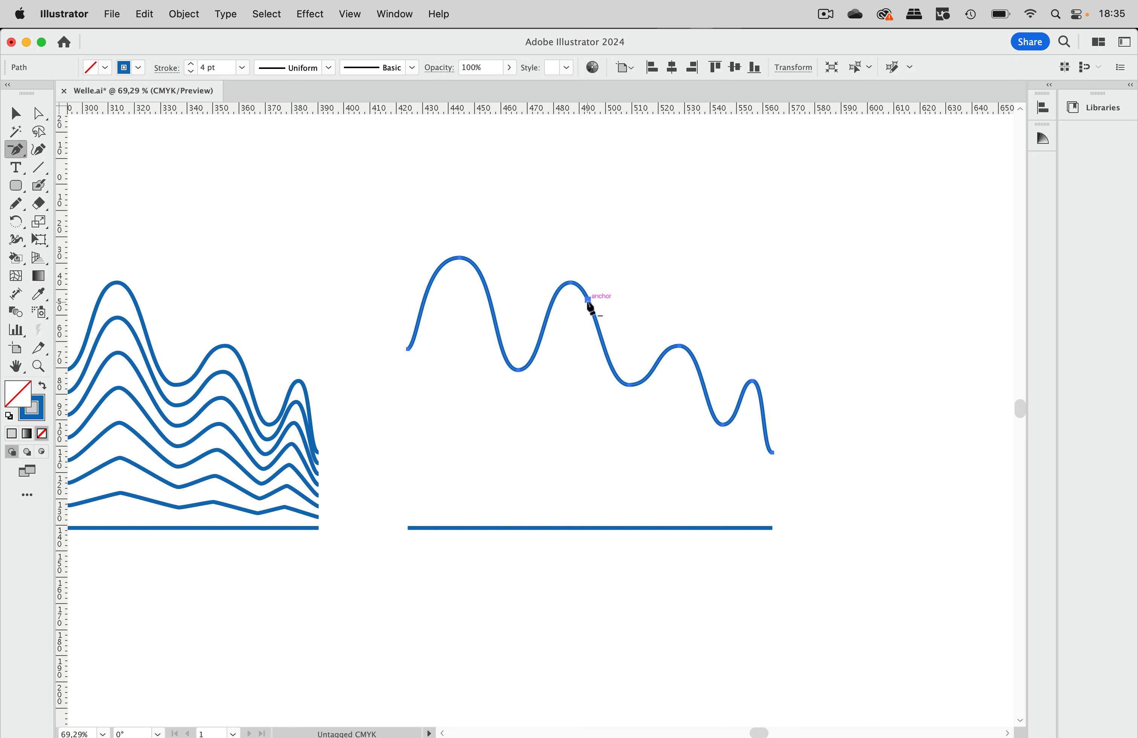
left_click(589, 301)
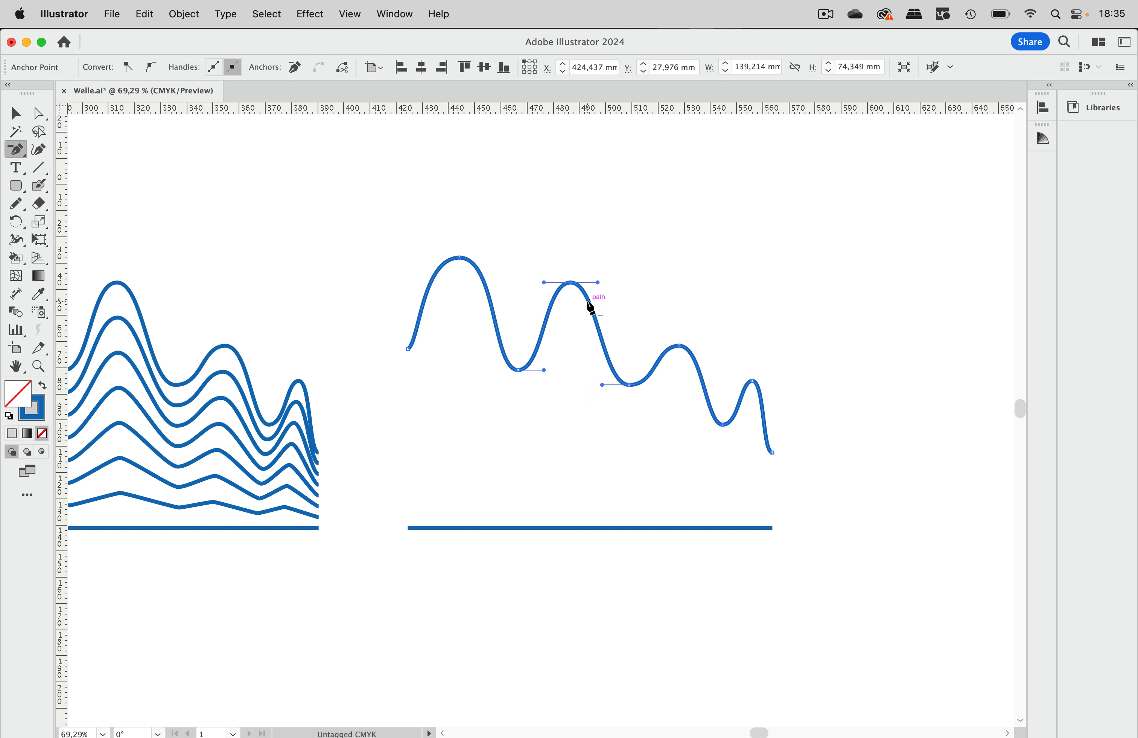
left_click(14, 111)
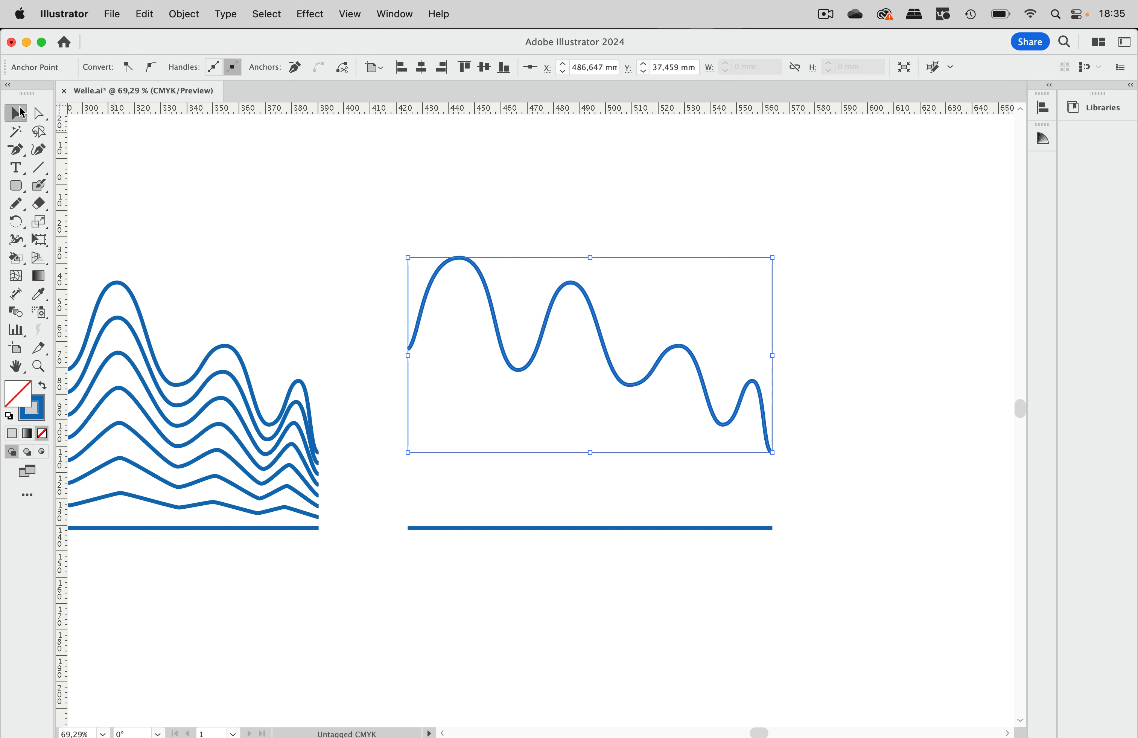
left_click(569, 233)
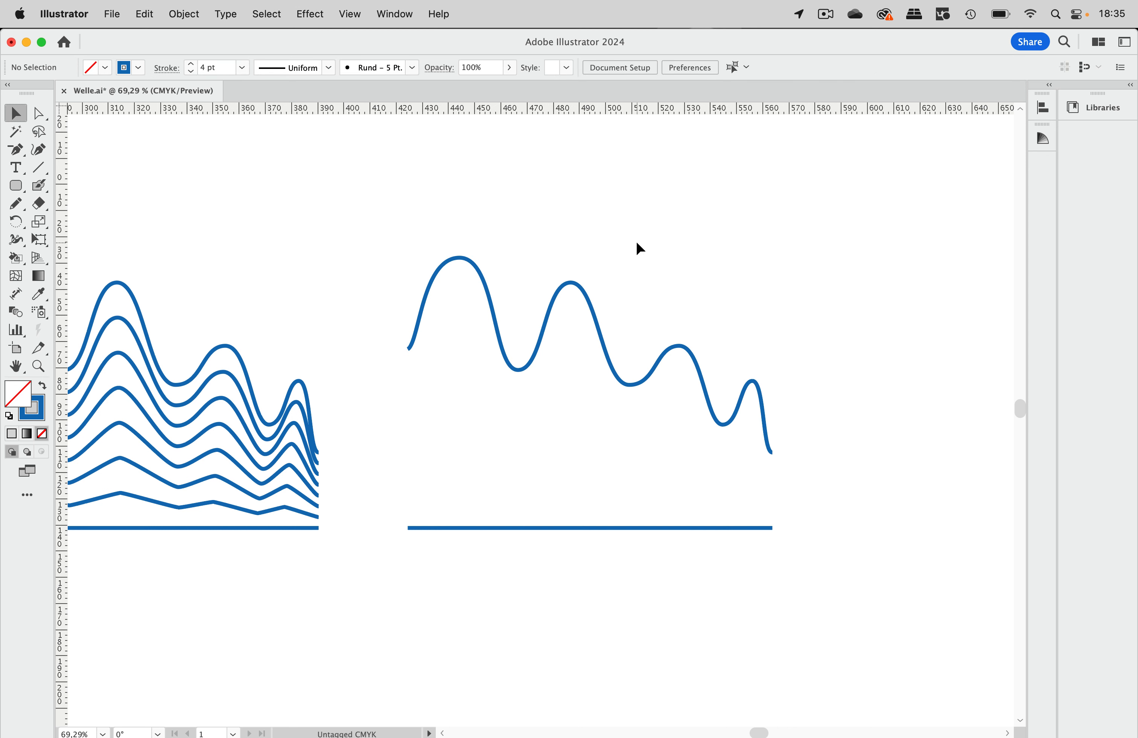
Step: Join the wave curve and the straight line below it at both ends into one closed shape
scroll(637, 242, "right", 5)
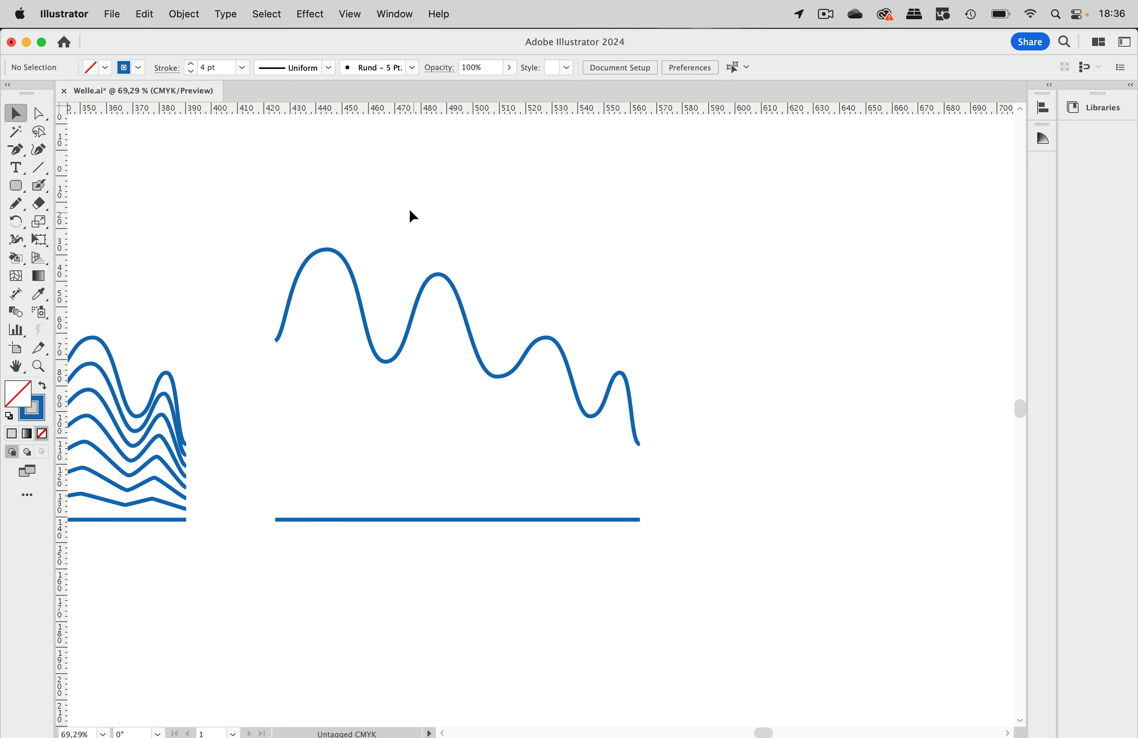
left_click_drag(407, 201, 490, 592)
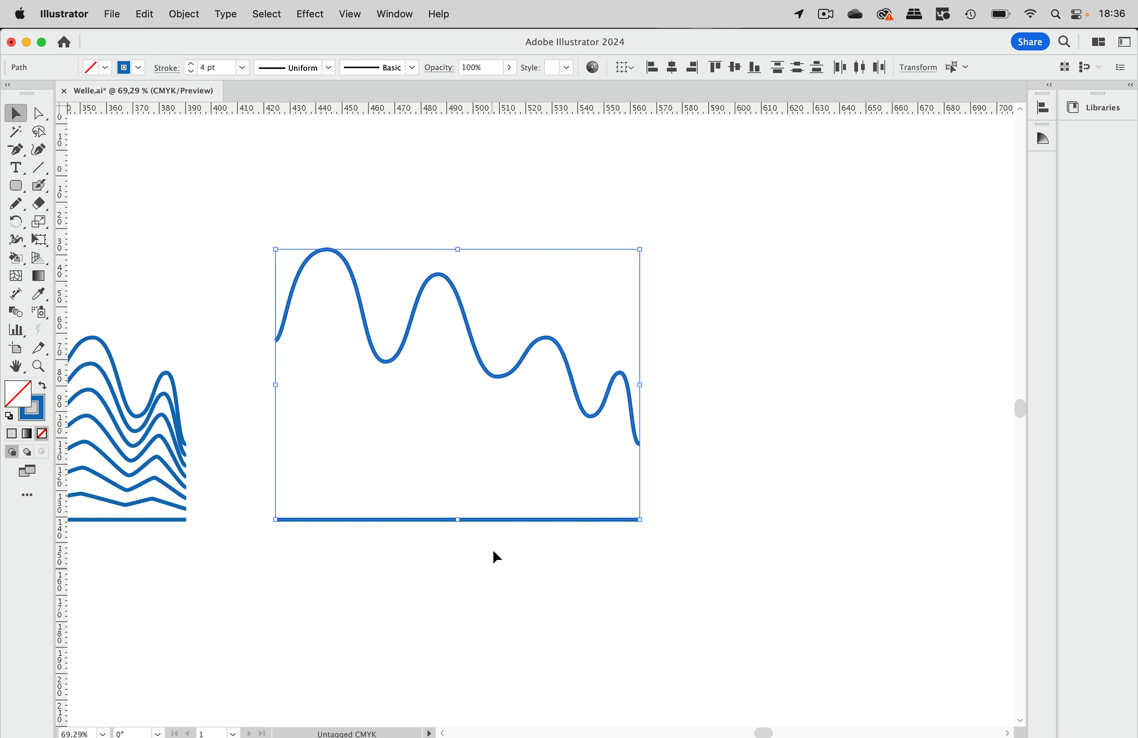
left_click(196, 14)
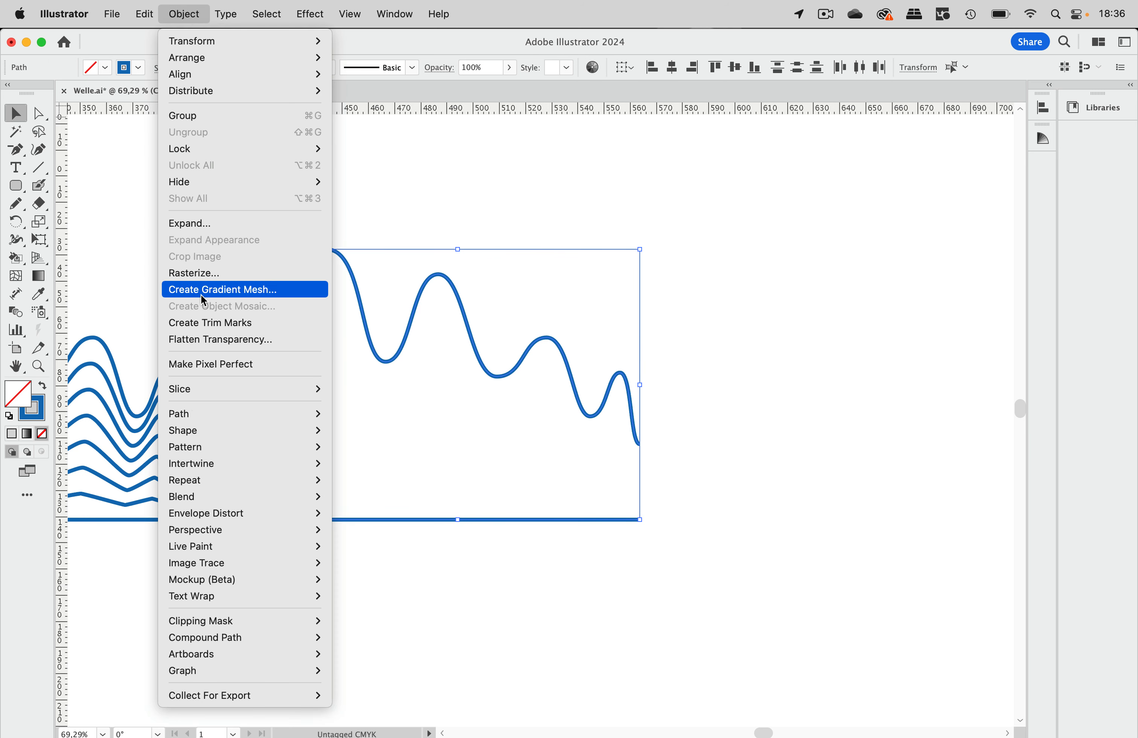
mouse_move(198, 414)
left_click(376, 412)
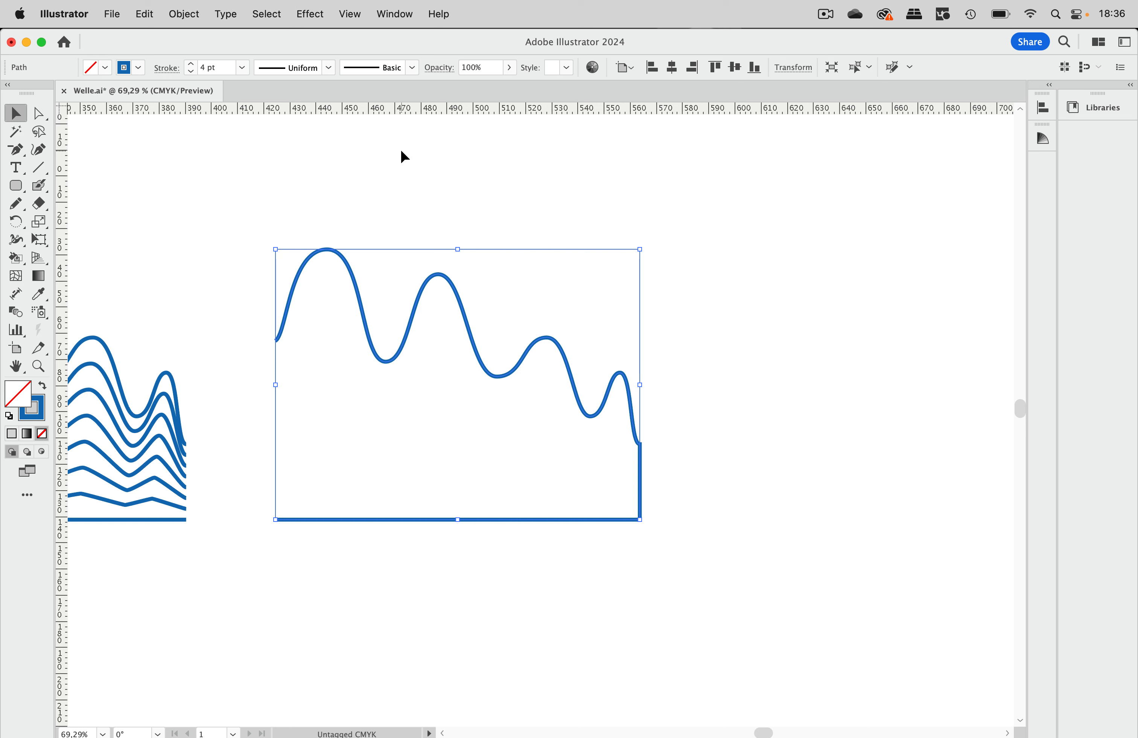
key("super+j")
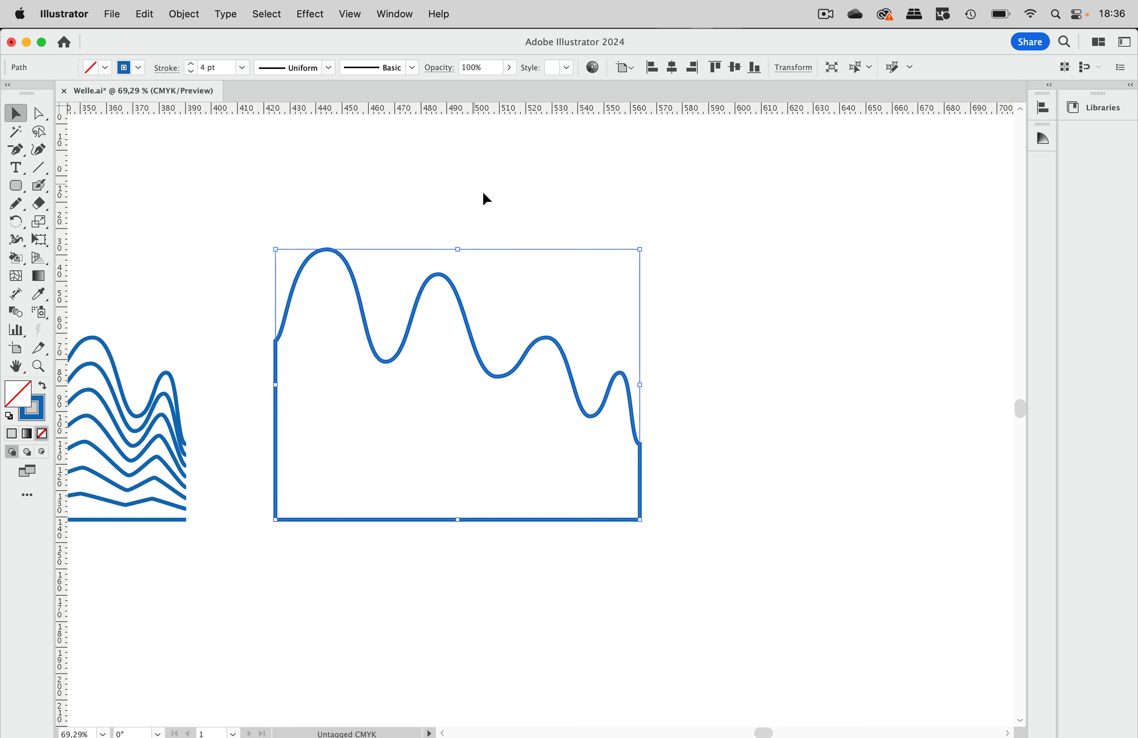
left_click(495, 191)
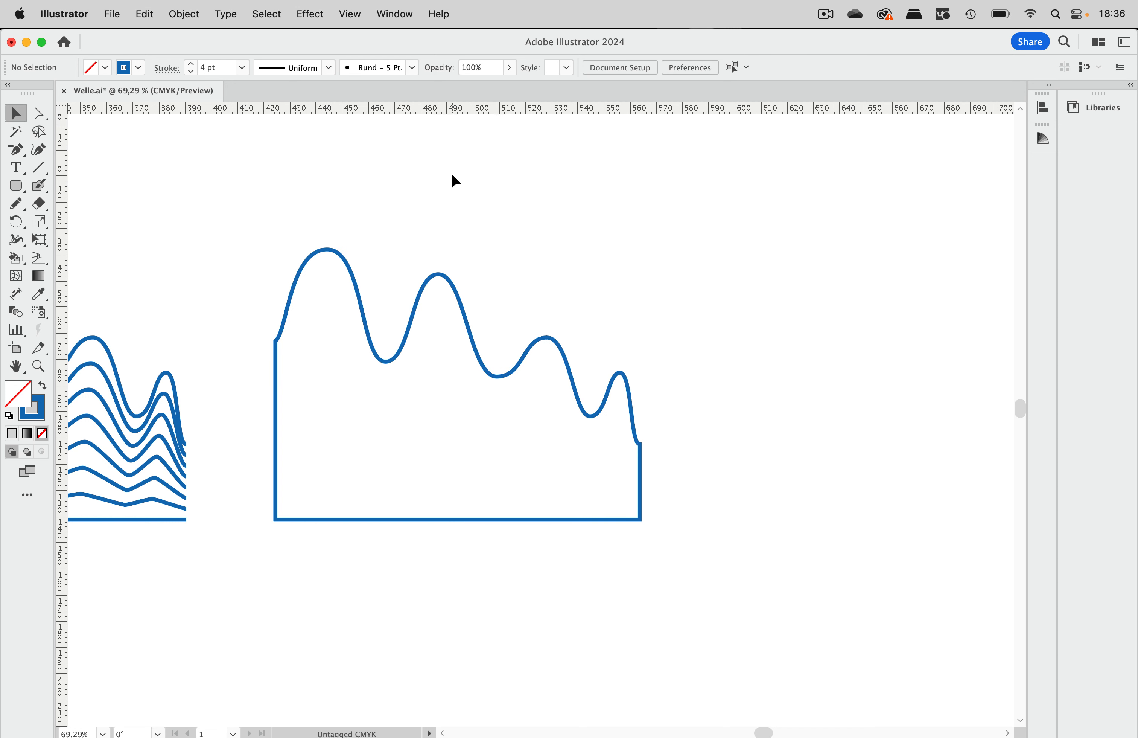
Step: Draw a thin horizontal rectangle about 150 mm wide and 5 mm high beside the closed wave shape, near its base
left_click_drag(16, 187, 53, 189)
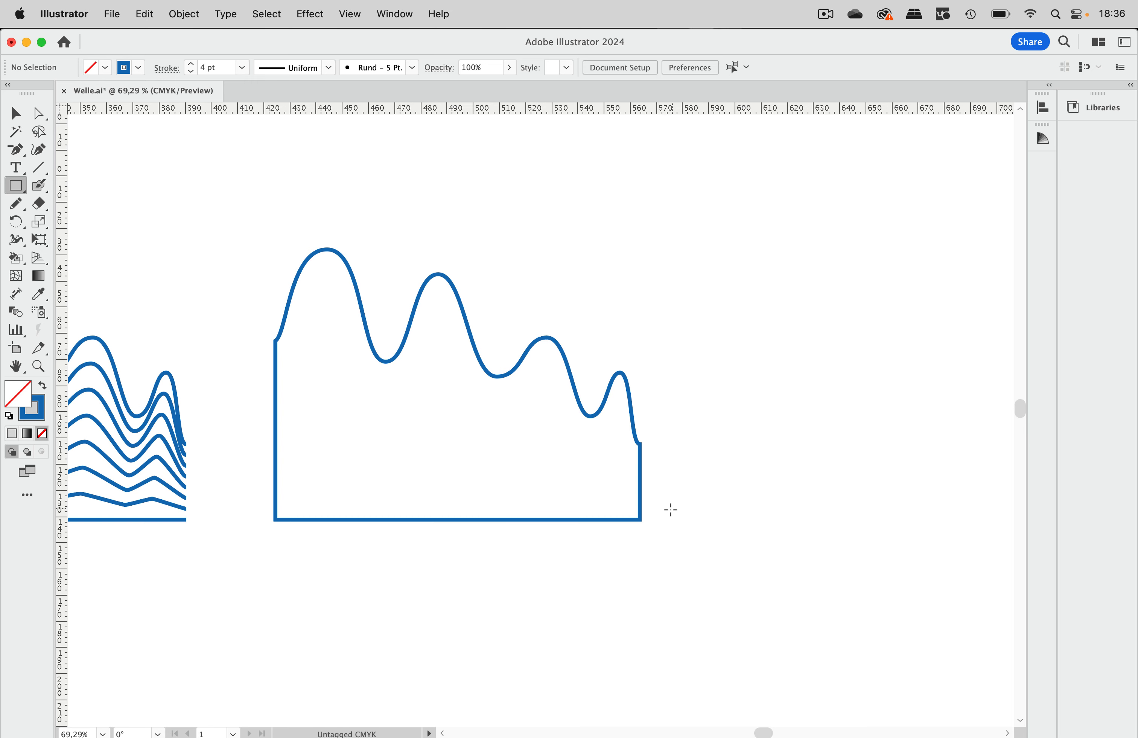
scroll(669, 510, "right", 5)
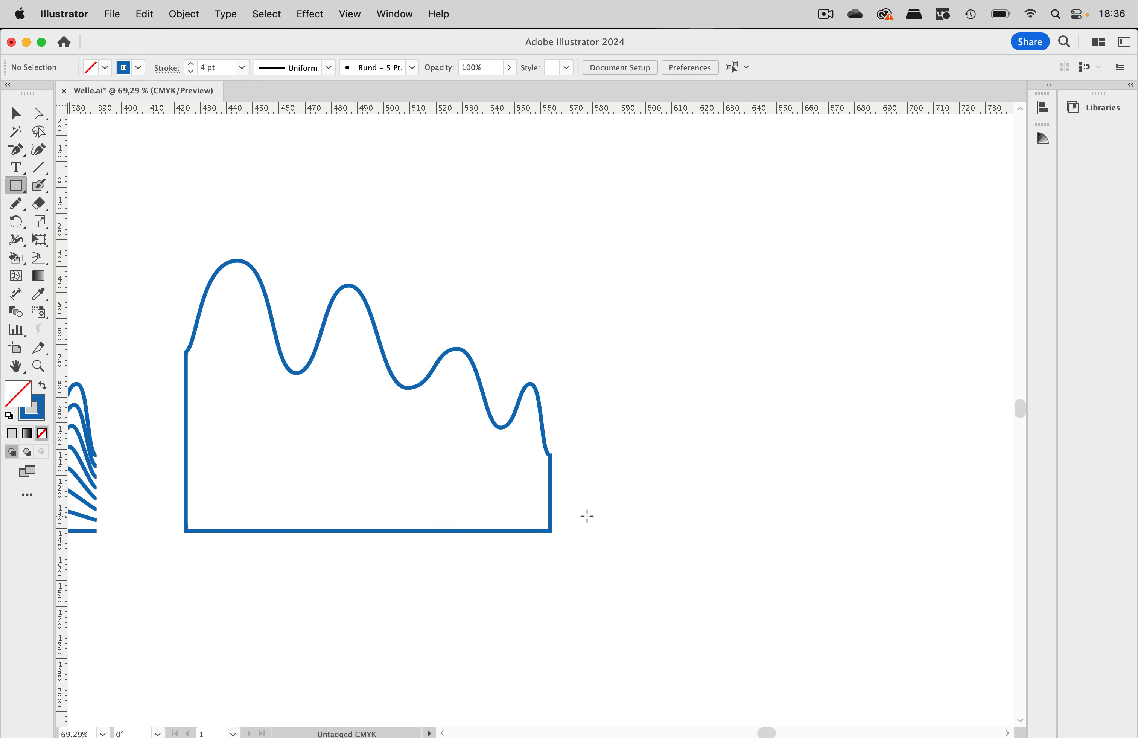
mouse_move(578, 516)
left_mouse_down()
mouse_move(901, 544)
mouse_move(971, 529)
left_mouse_up()
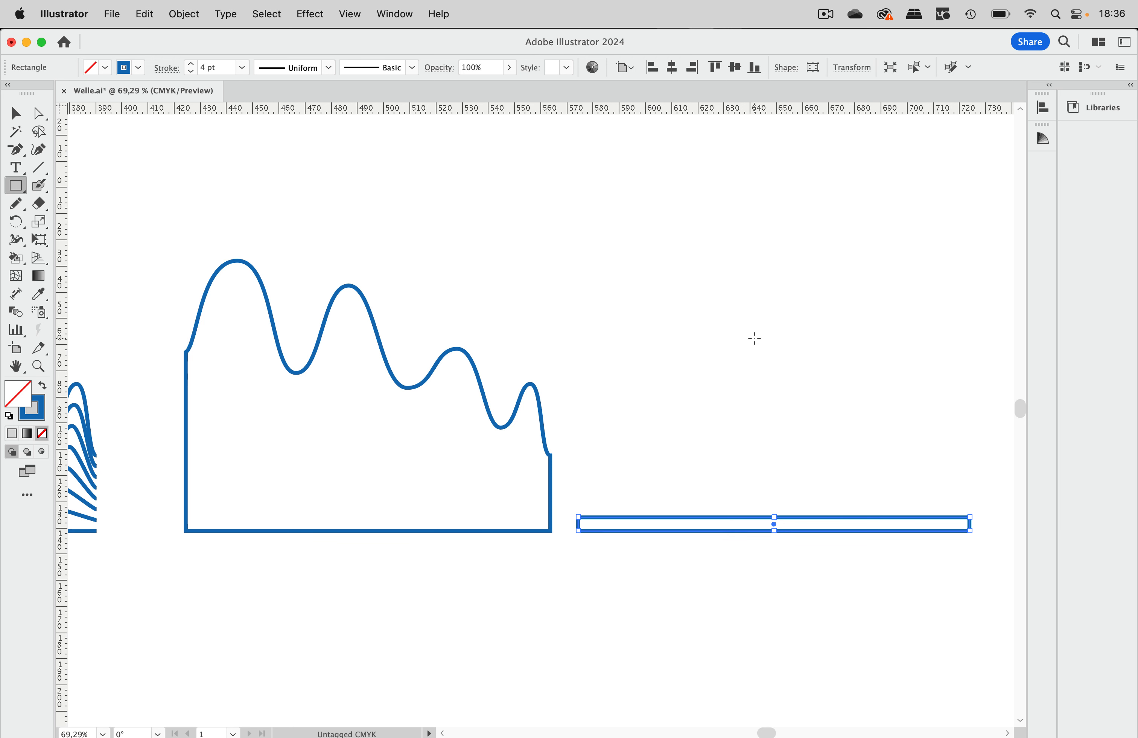
Step: Move the thin rectangle just below the closed wave shape, aligned with the shape's left edge
left_click(15, 113)
left_click_drag(698, 532, 450, 604)
left_click_drag(668, 538, 274, 586)
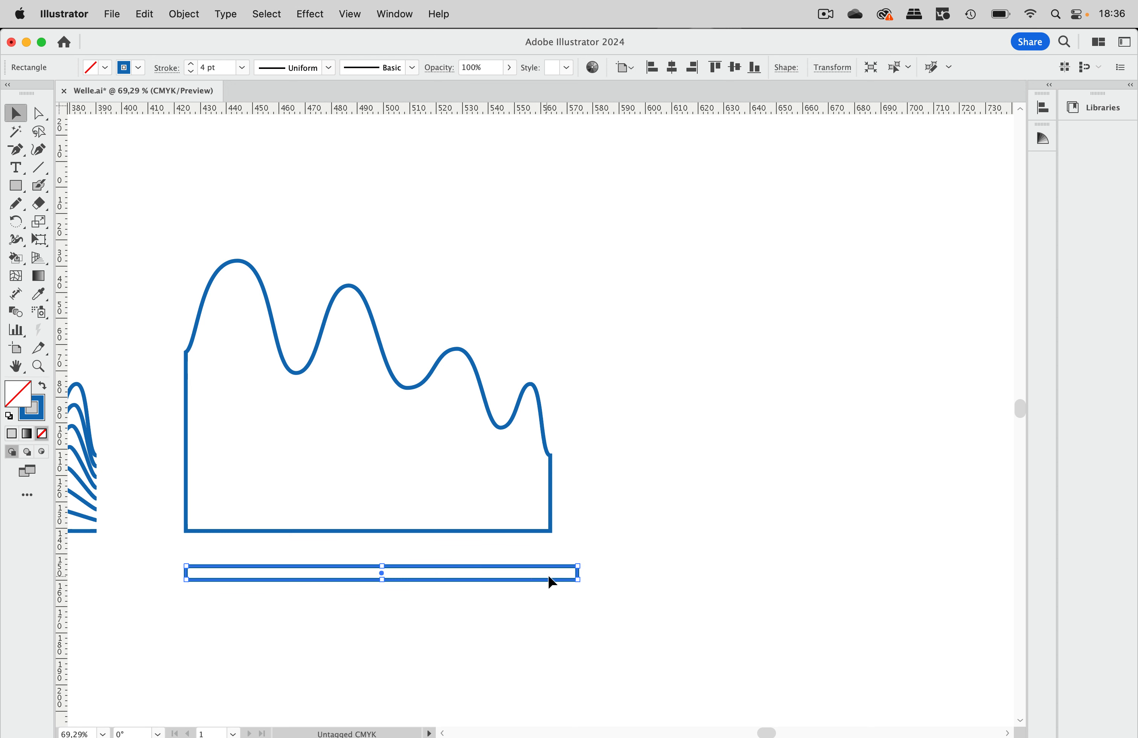
Step: Shorten the thin rectangle to the wave shape's width and swap its fill and stroke for a solid blue stripe
left_click_drag(579, 579, 552, 577)
left_click(44, 388)
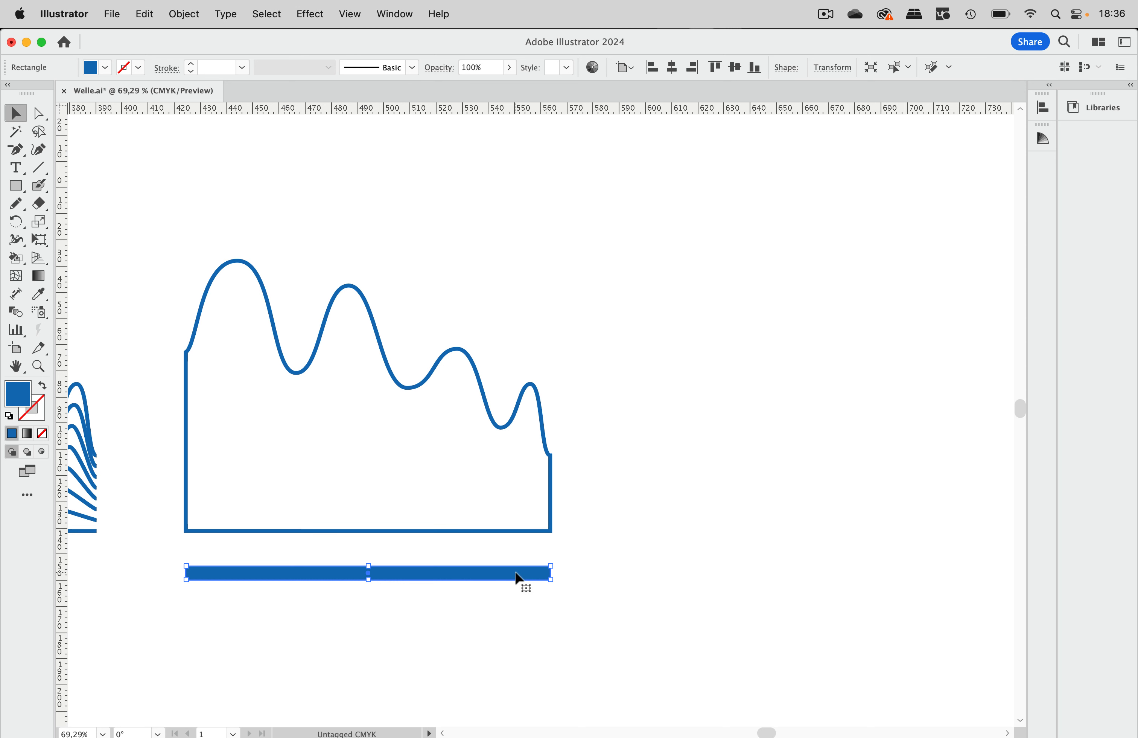
Step: Duplicate the blue stripe upward with a small gap and repeat the copy seven more times across the wave shape
left_click_drag(517, 578, 516, 553)
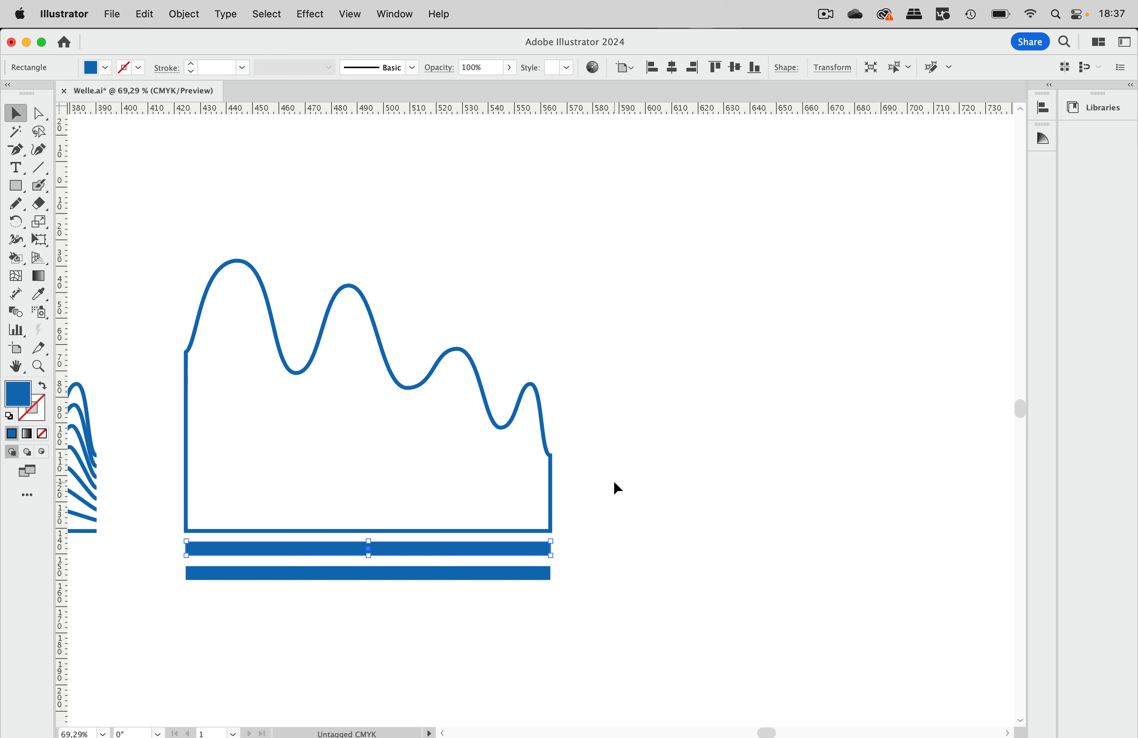
key("super+d")
key("super+d")
key("super+d")
key("super+d")
key("super+d")
key("super+d")
key("super+d")
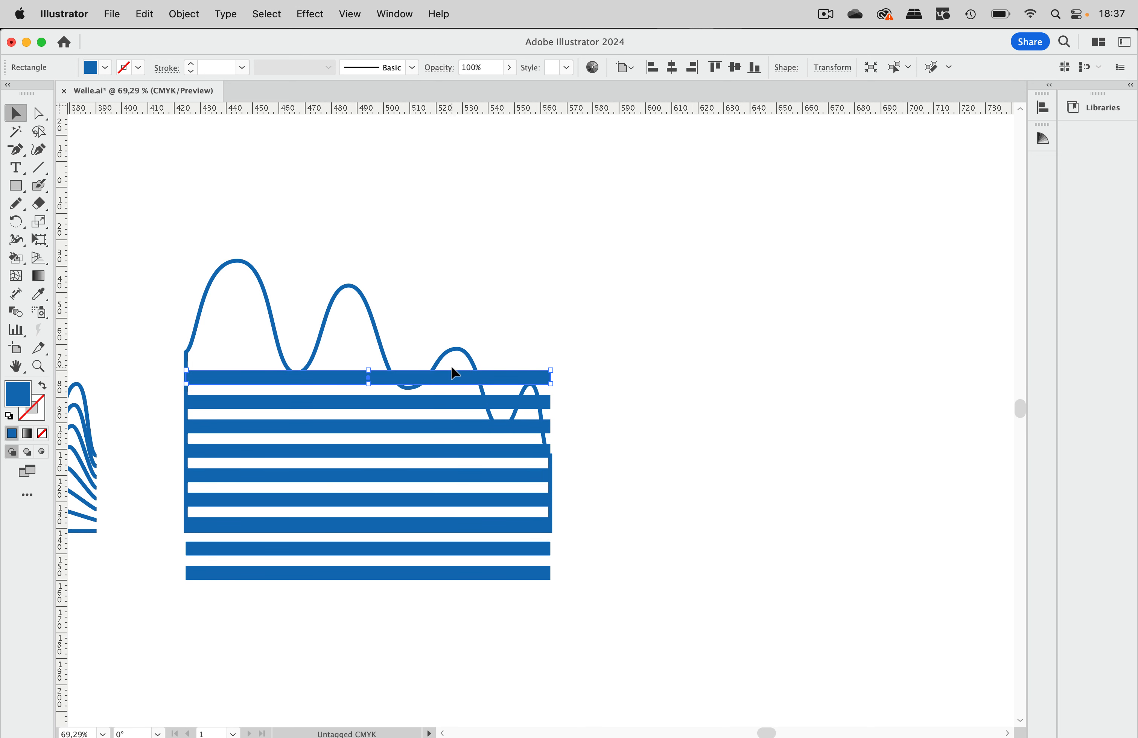
Step: Bring the closed wave shape to the front of the stripes
left_click(375, 325)
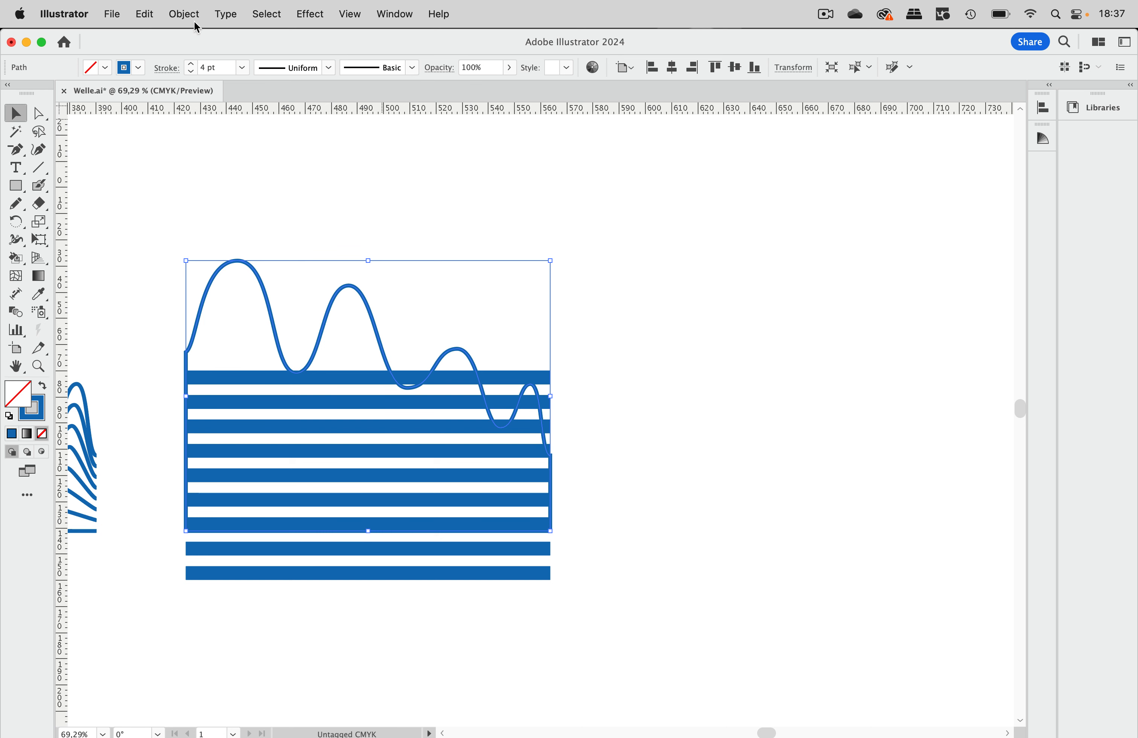
left_click(182, 17)
mouse_move(245, 58)
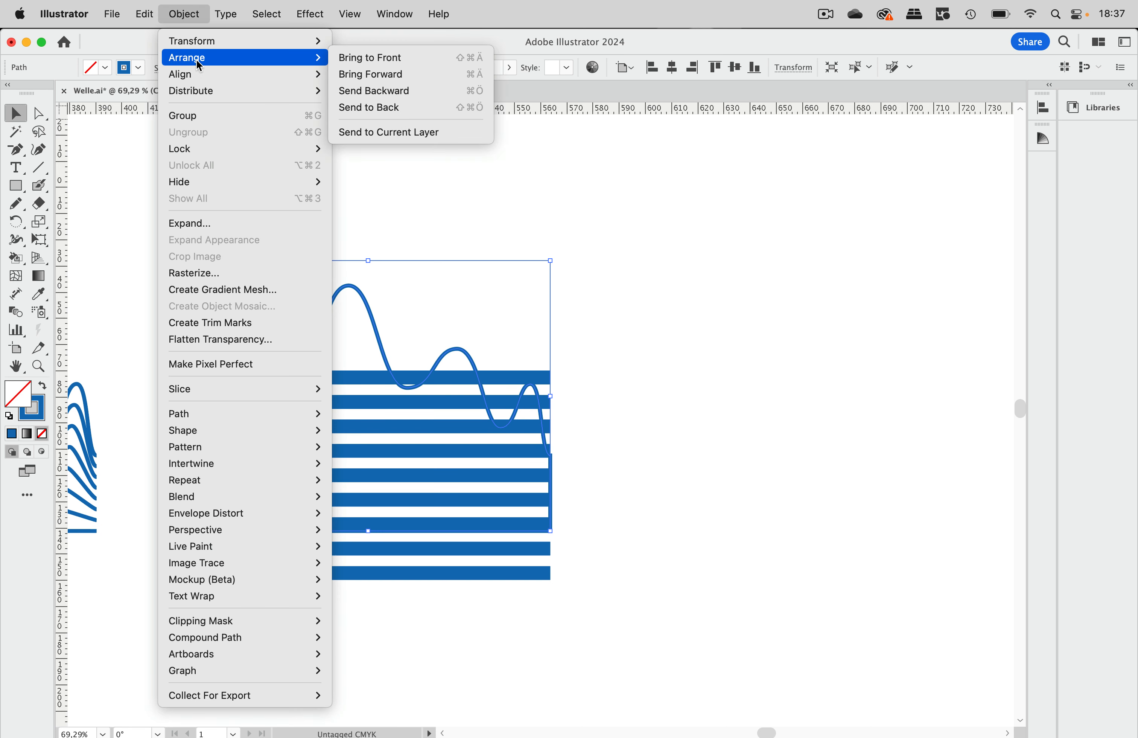
left_click(375, 57)
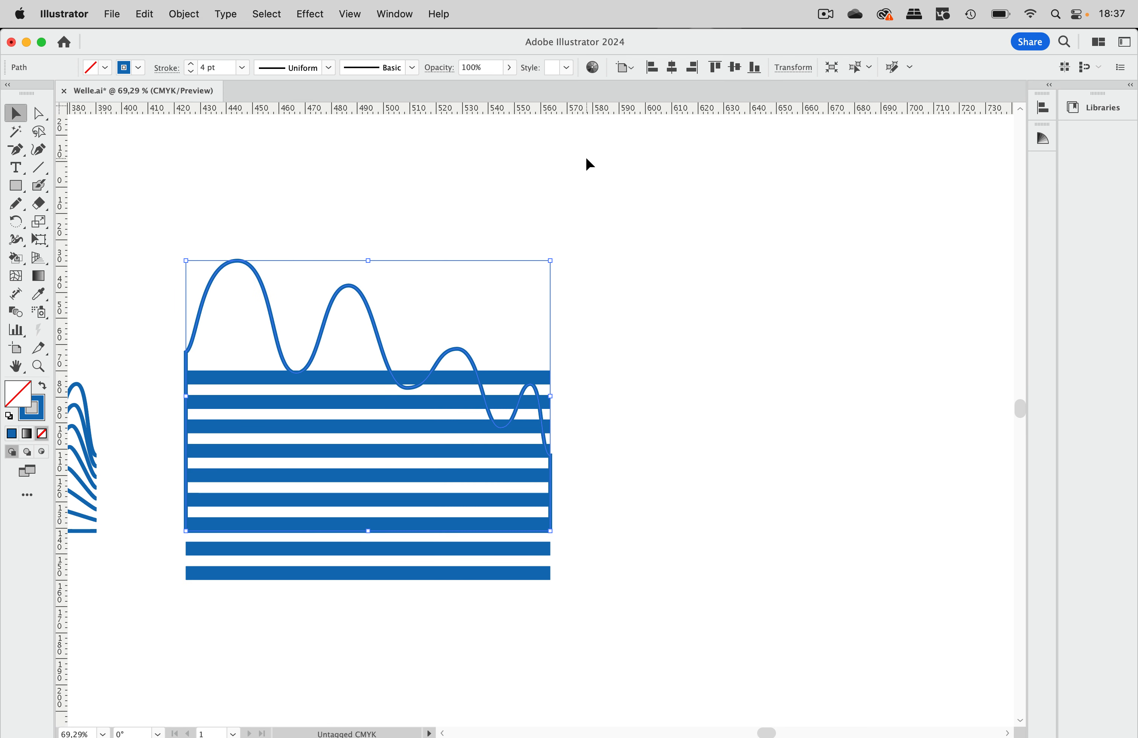
left_click(585, 212)
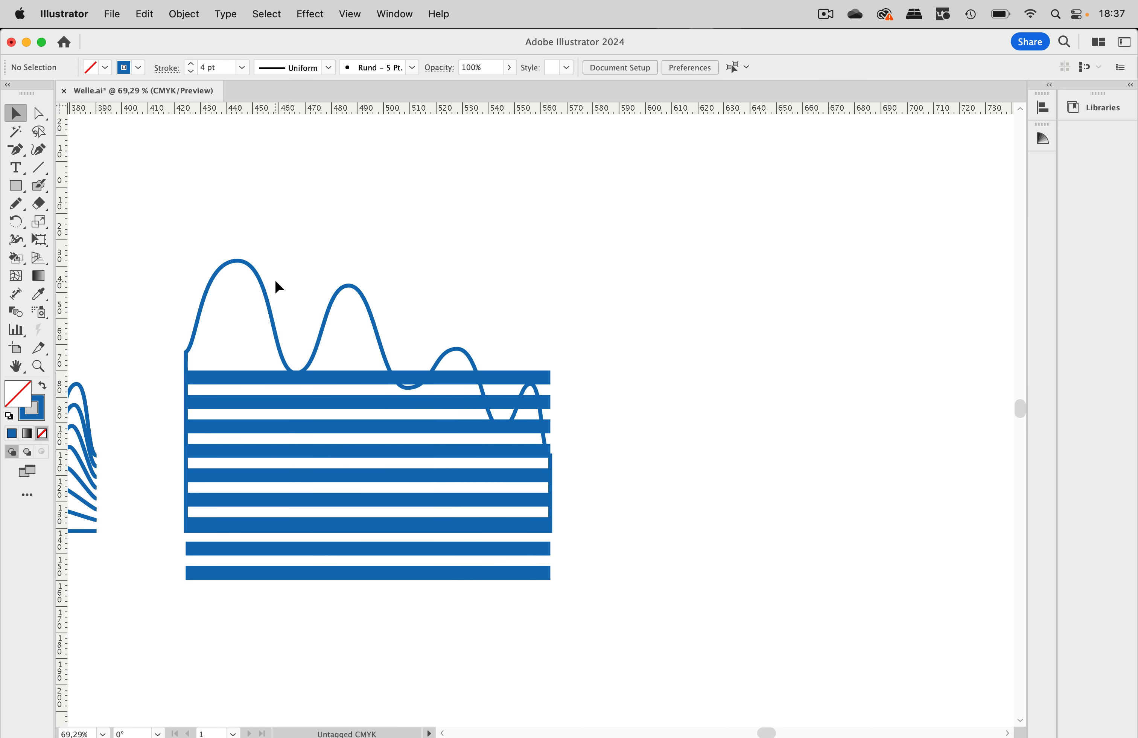
Step: Try to distort the stripes into the plain wave shape with the envelope option Make with Top Object
left_click_drag(405, 253, 176, 601)
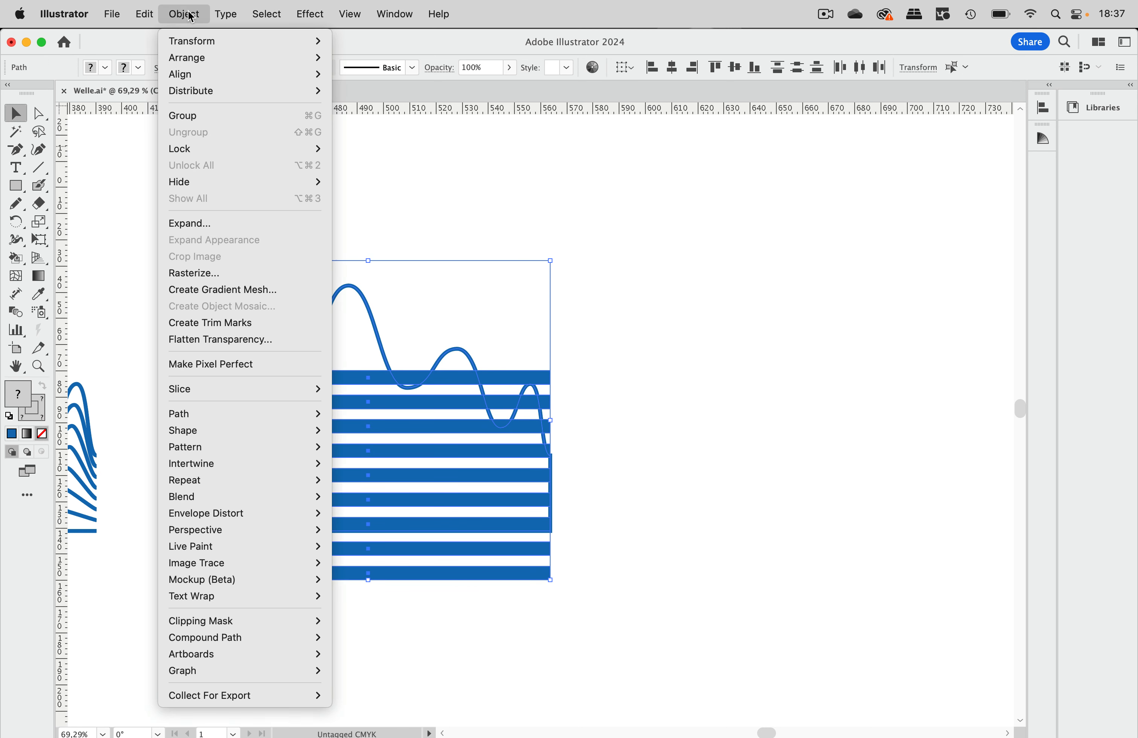
left_click(197, 9)
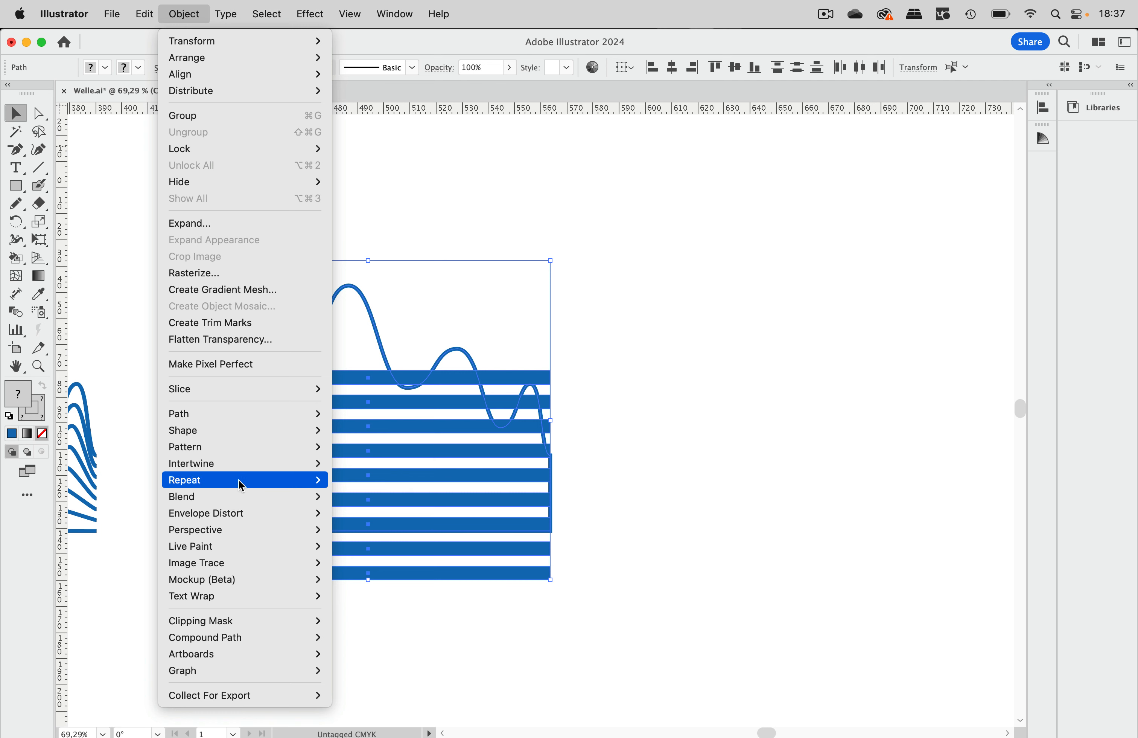
mouse_move(232, 513)
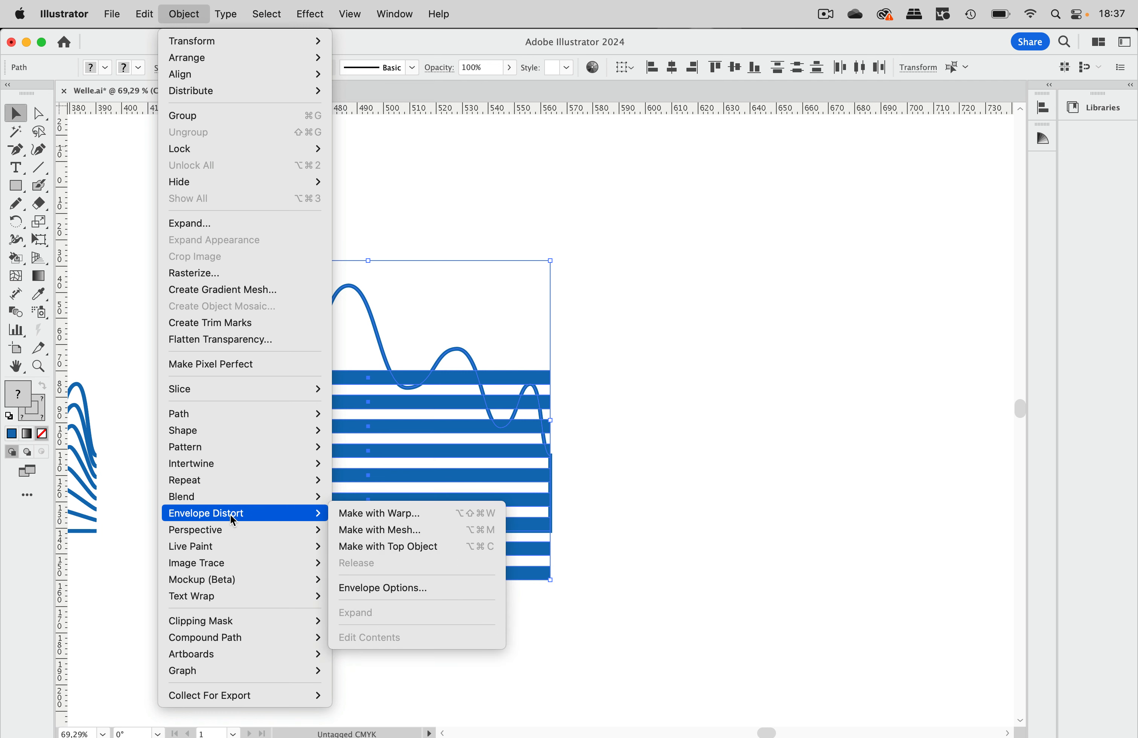
left_click(393, 547)
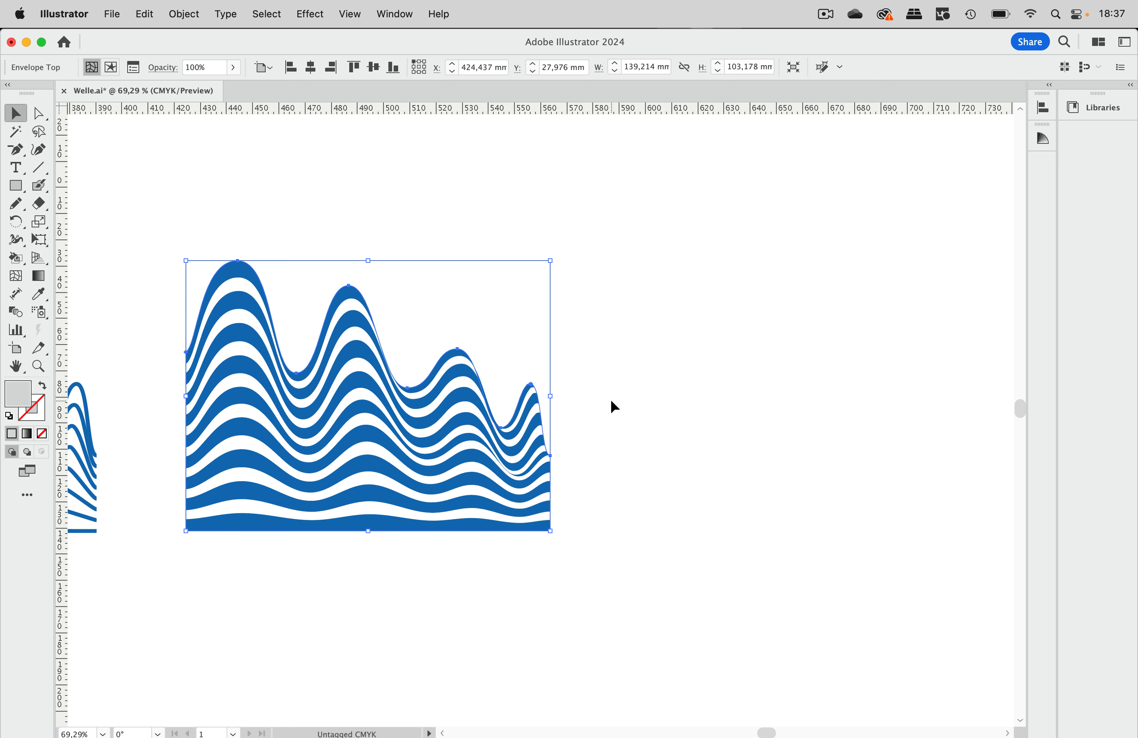
key("super+z")
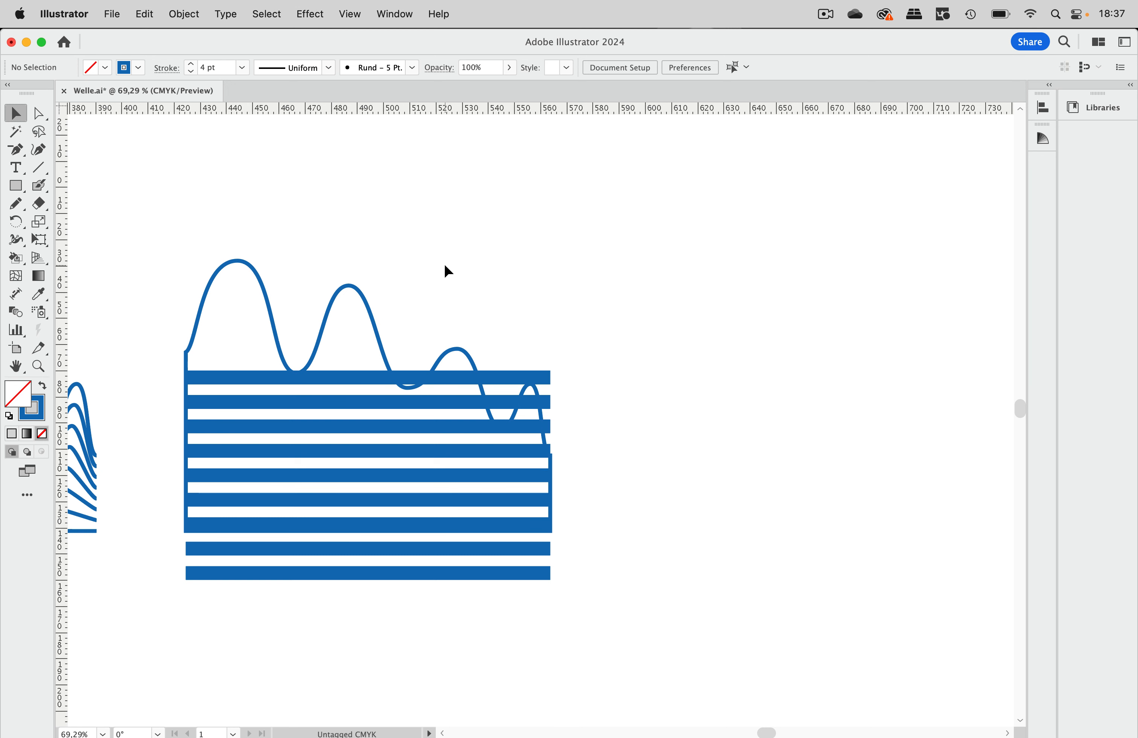
Step: Select the wave shape's four corner anchor points and create a flat gradient mesh with 4 rows and 1 column
left_click(371, 314)
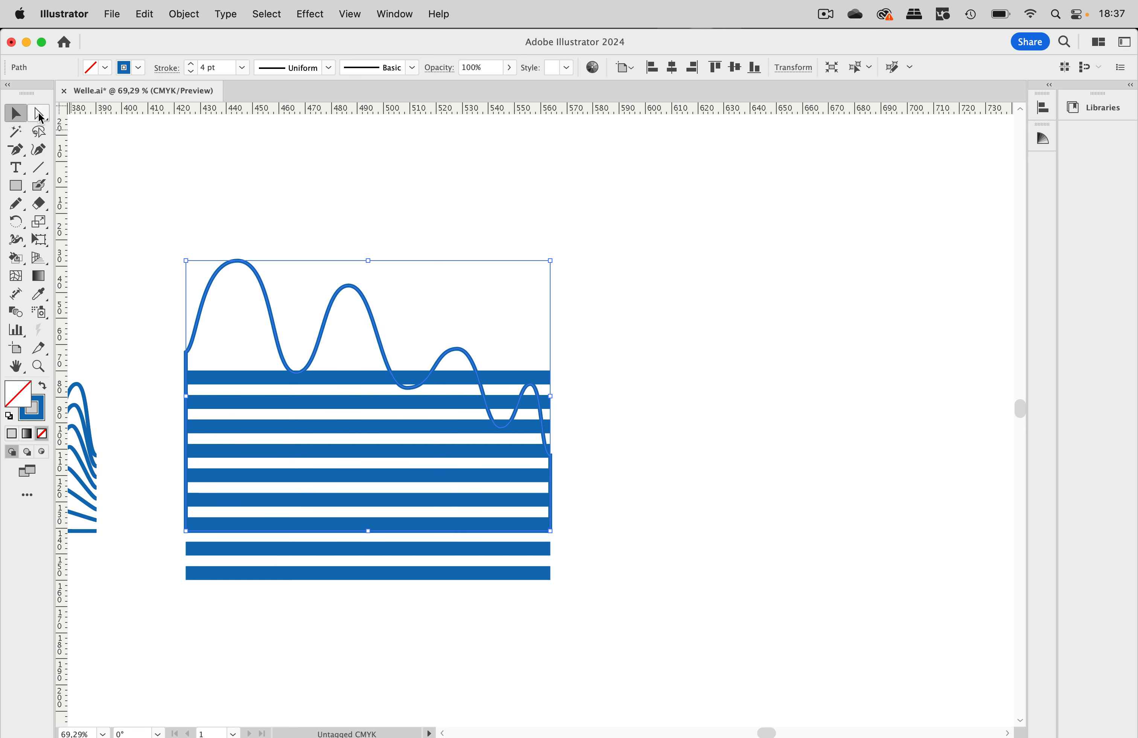
left_click(183, 161)
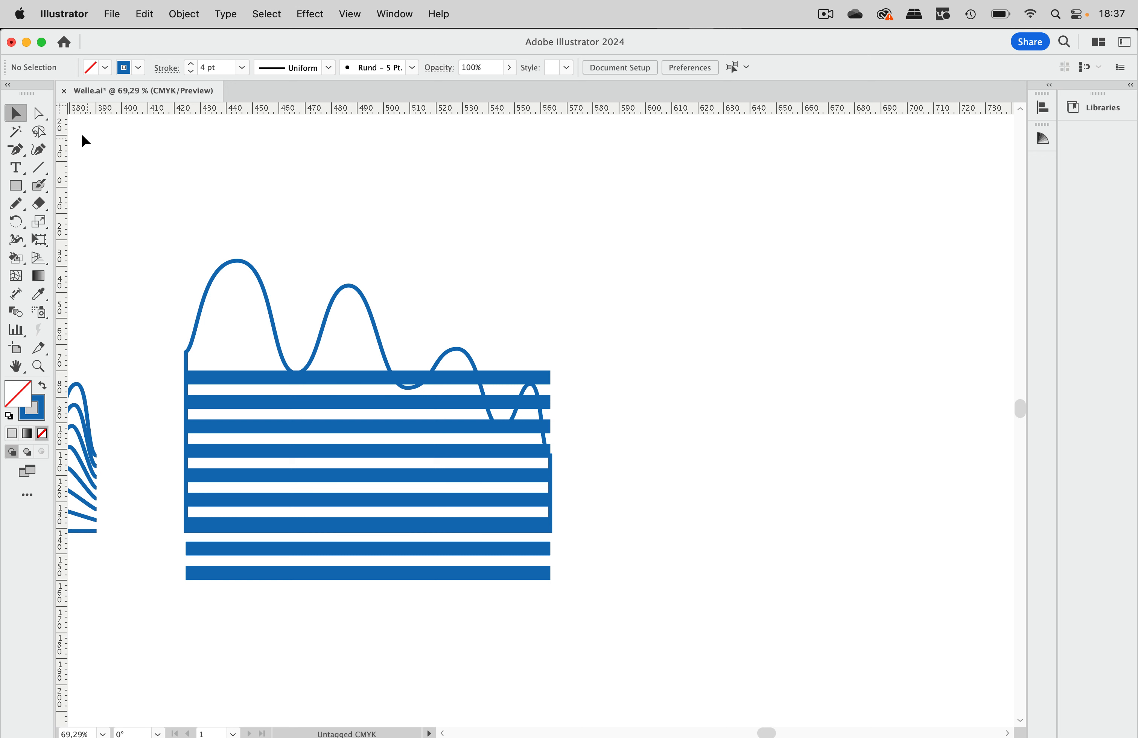
left_click(41, 117)
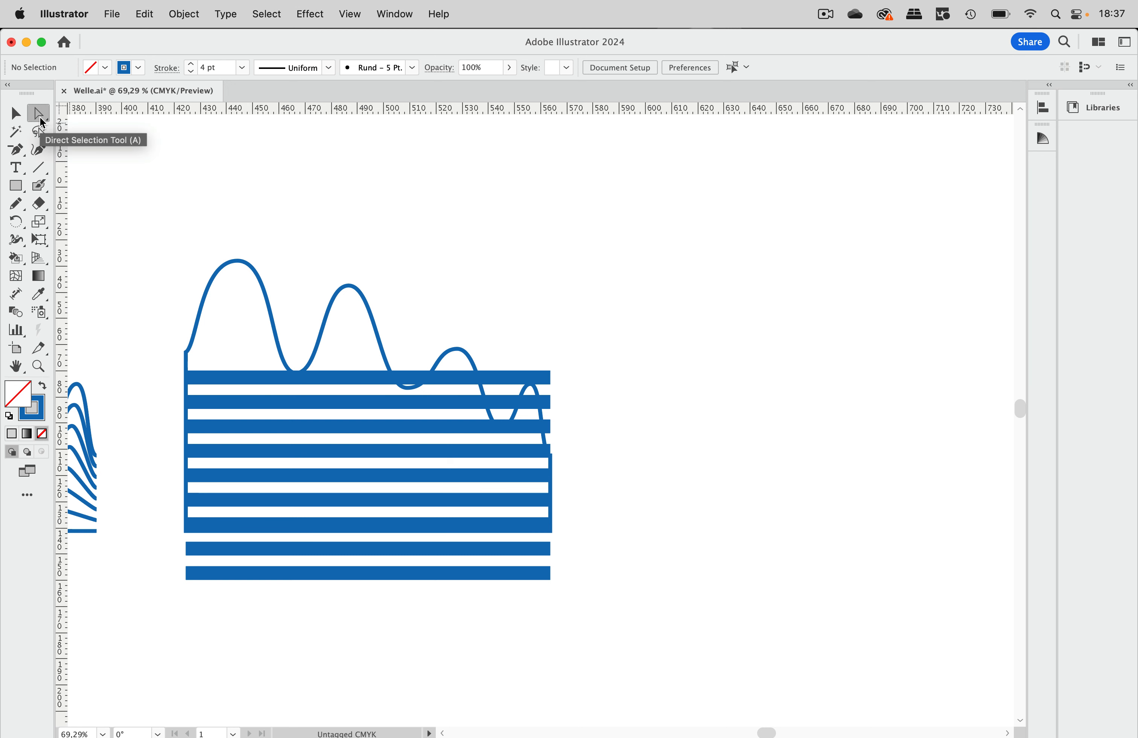
left_click(186, 357)
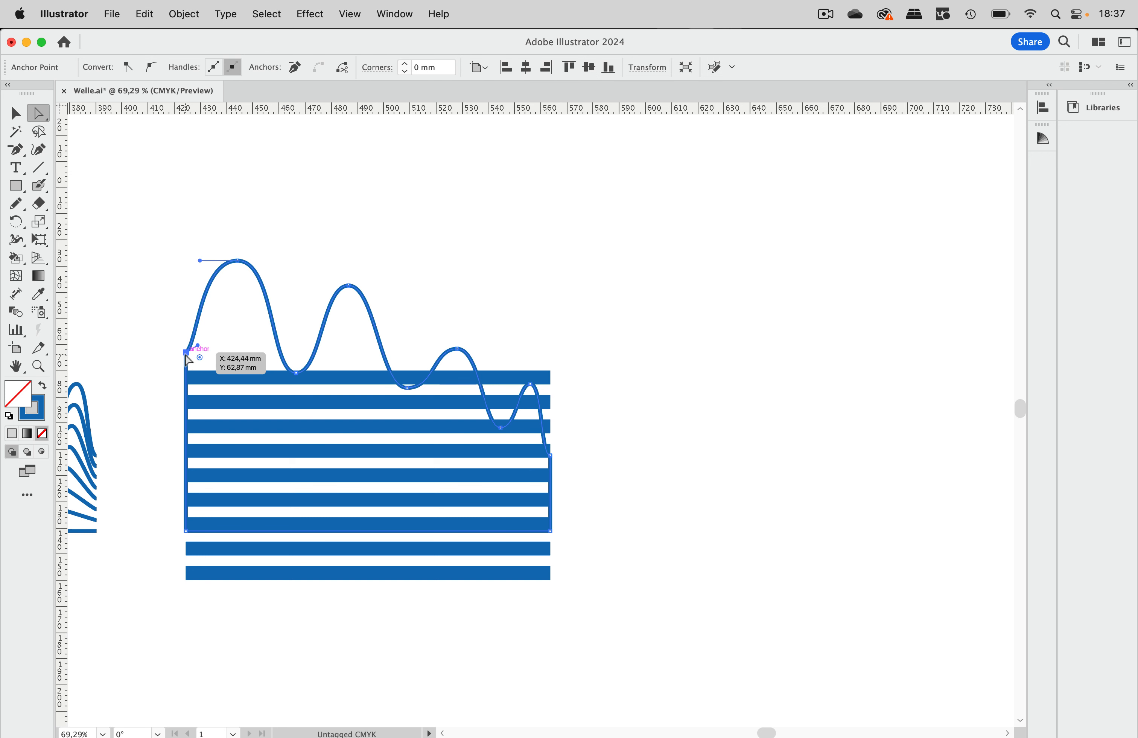
left_click(188, 532, "shift")
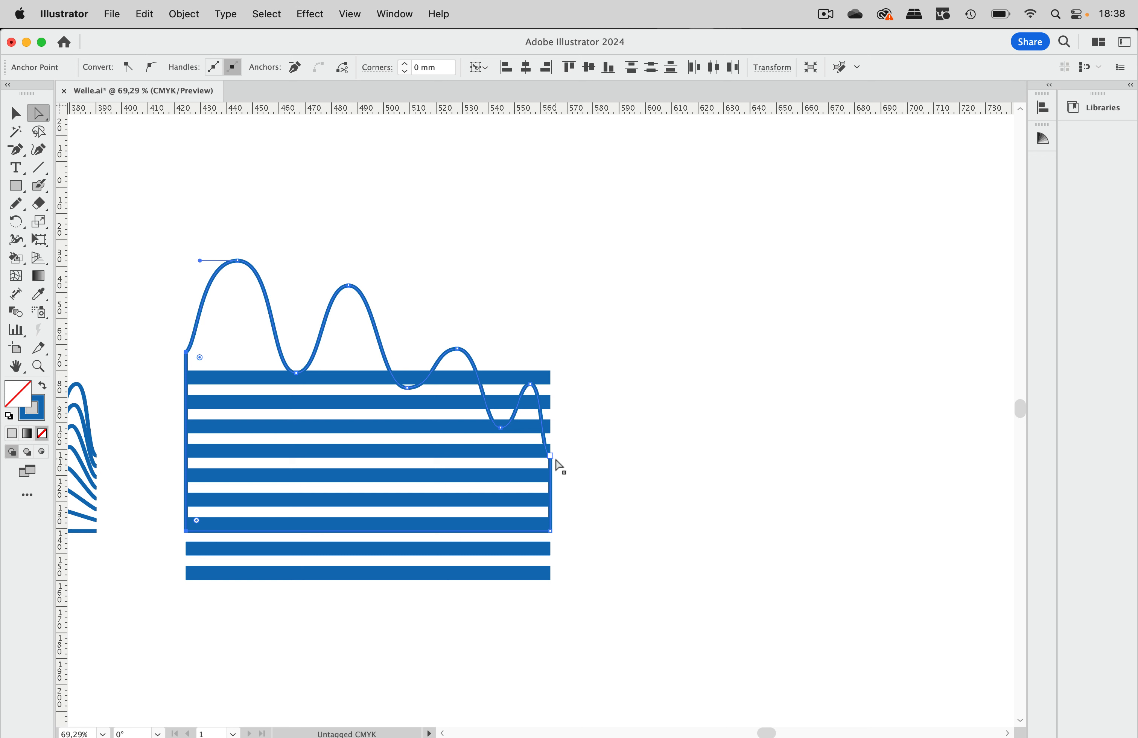
left_click(551, 455, "shift")
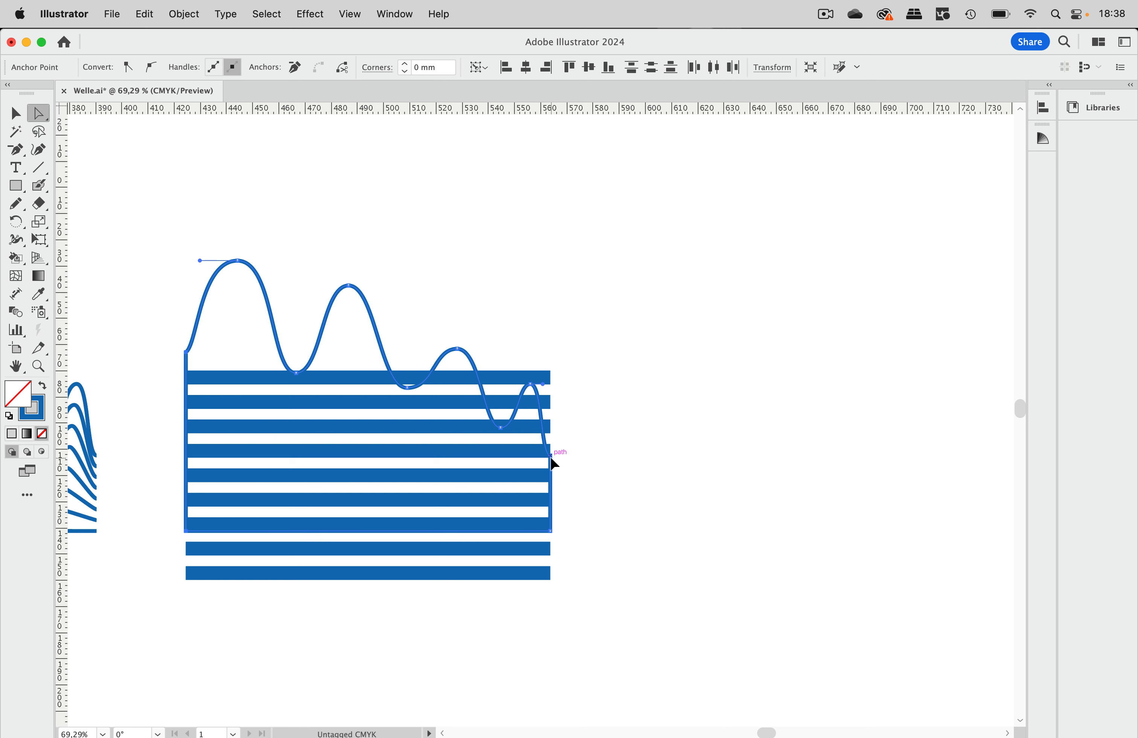
left_click(551, 531, "shift")
left_click(183, 14)
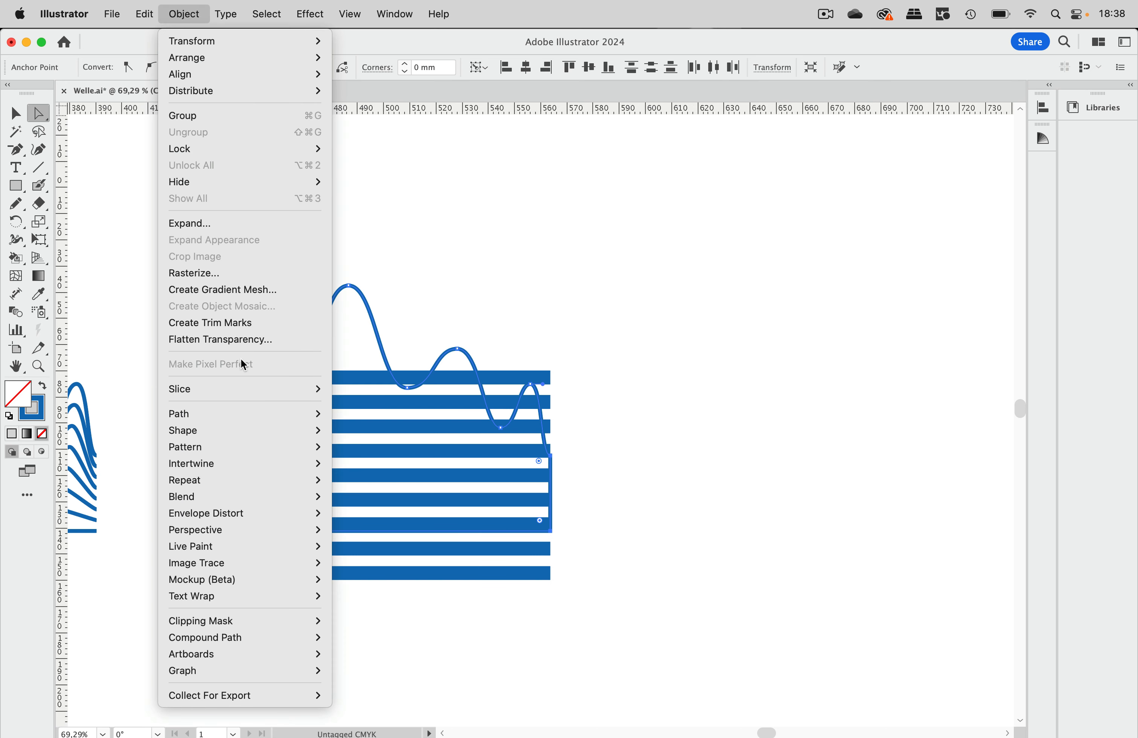
left_click(248, 294)
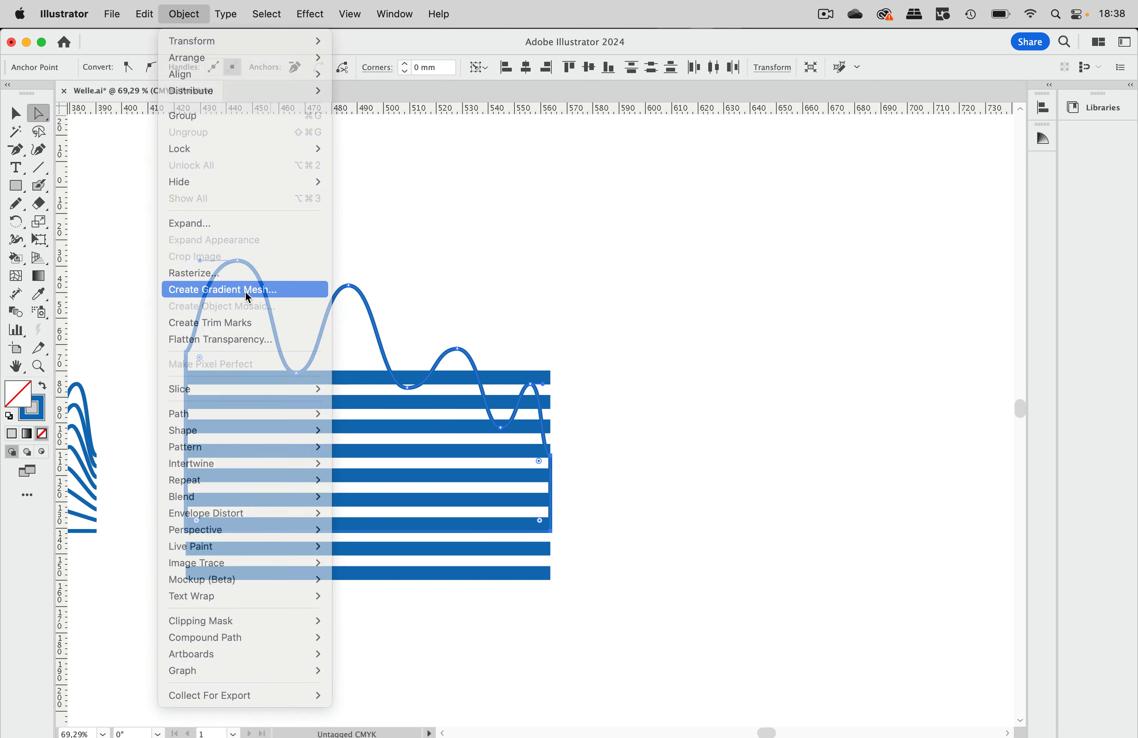
left_click_drag(524, 309, 762, 202)
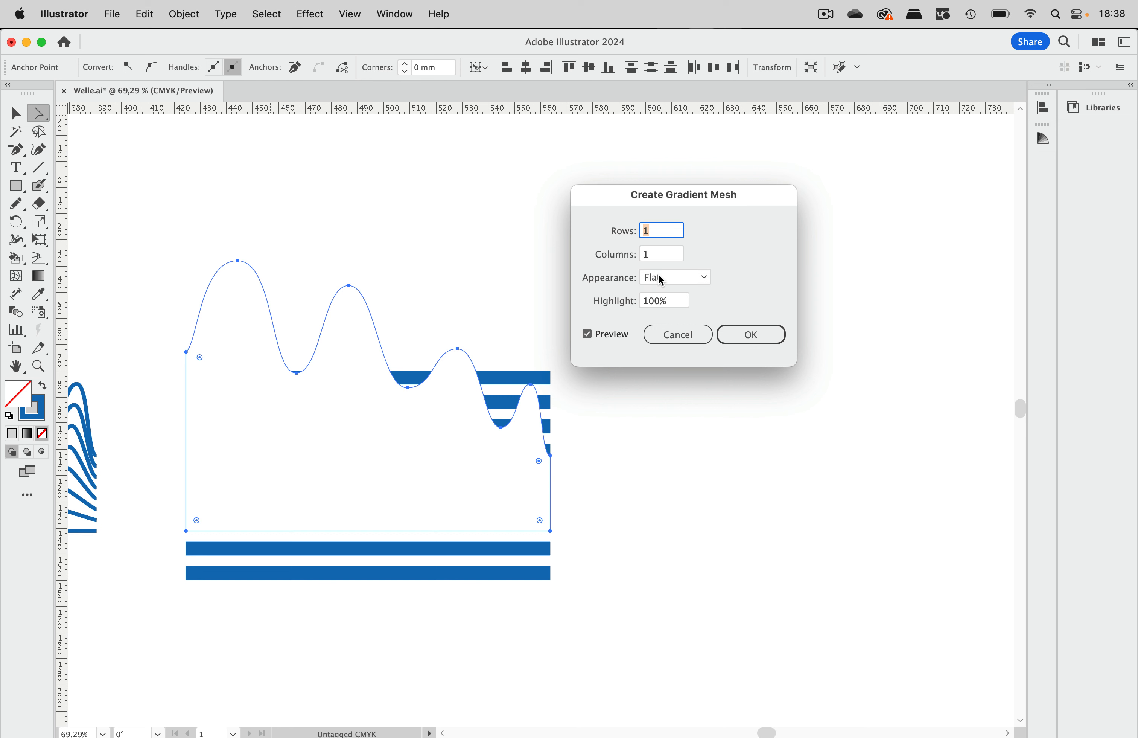
key("Up")
key("Up")
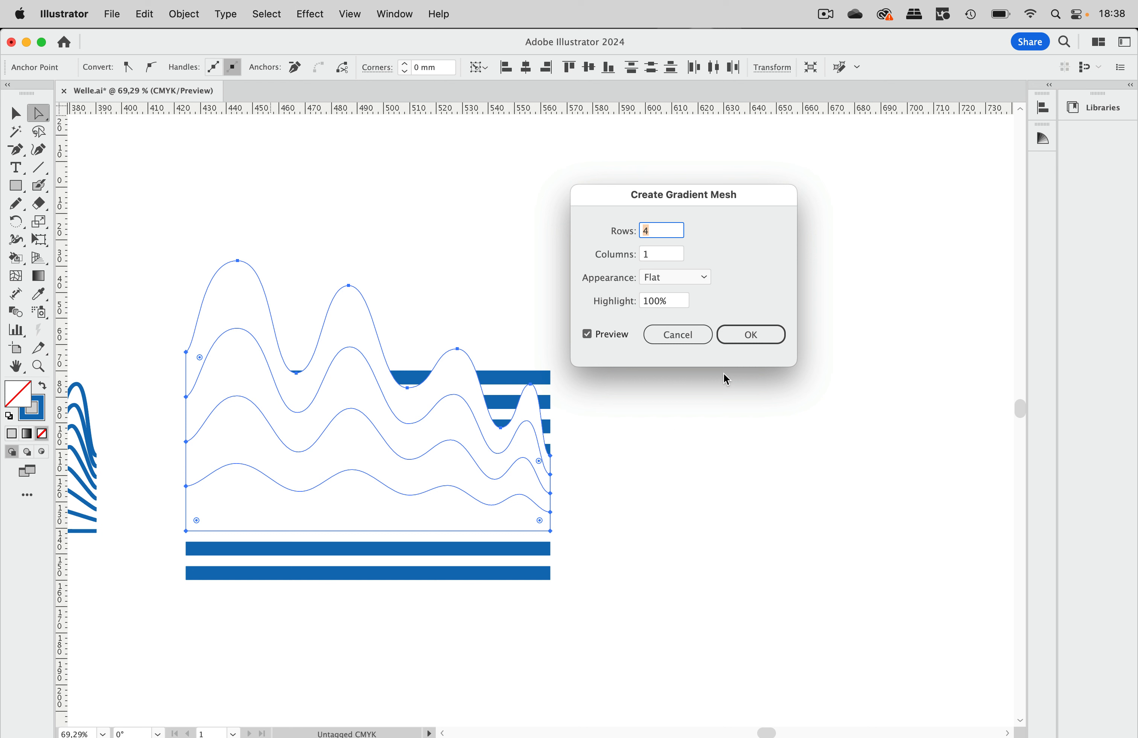
left_click(750, 337)
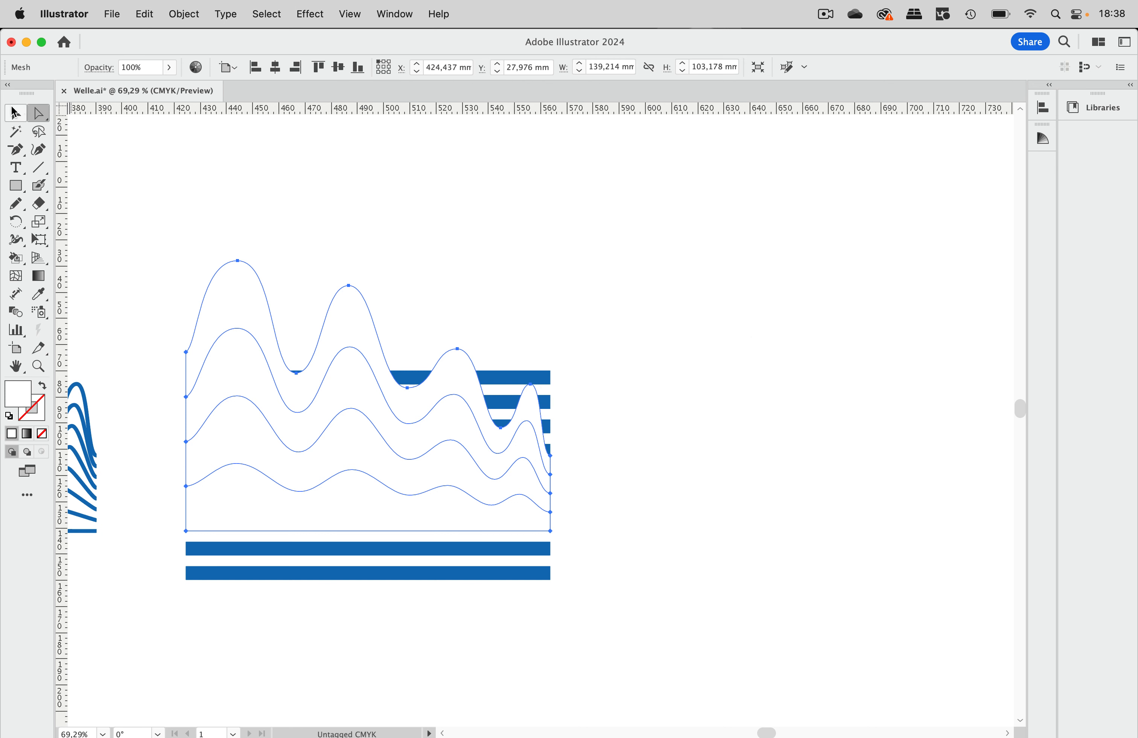
Step: Place a copy of the wave mesh on the empty canvas to the right of the stripes
left_click(17, 116)
left_click(444, 151)
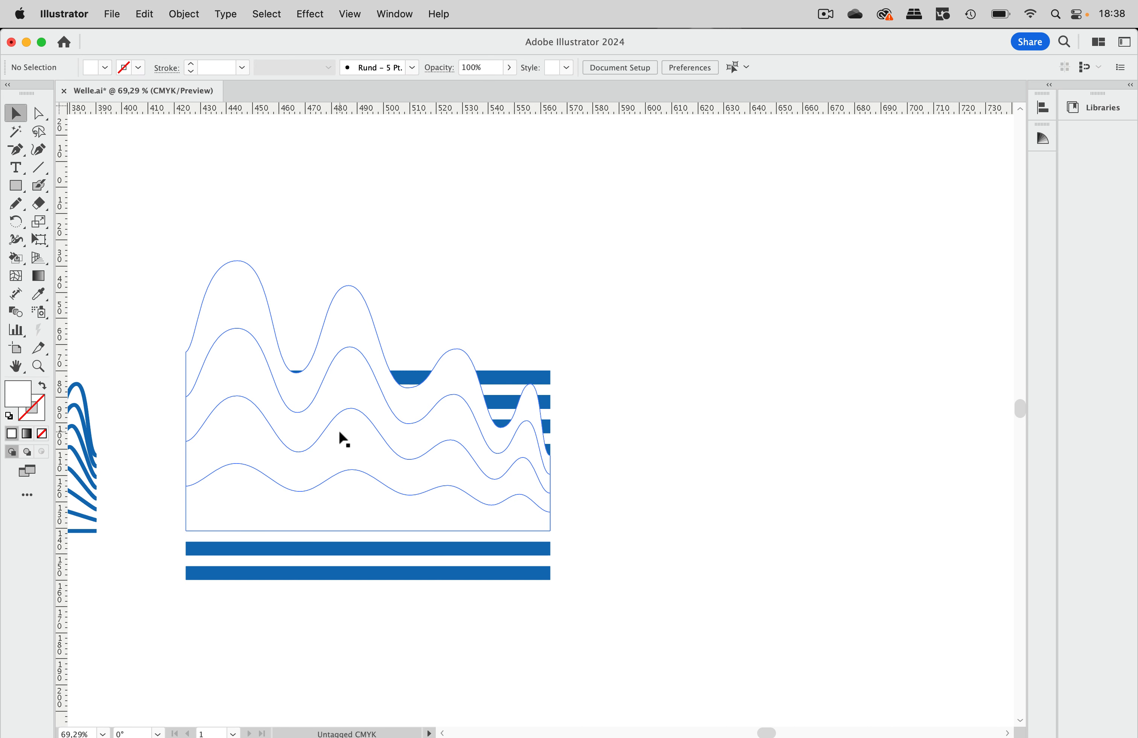
left_click_drag(339, 430, 846, 449)
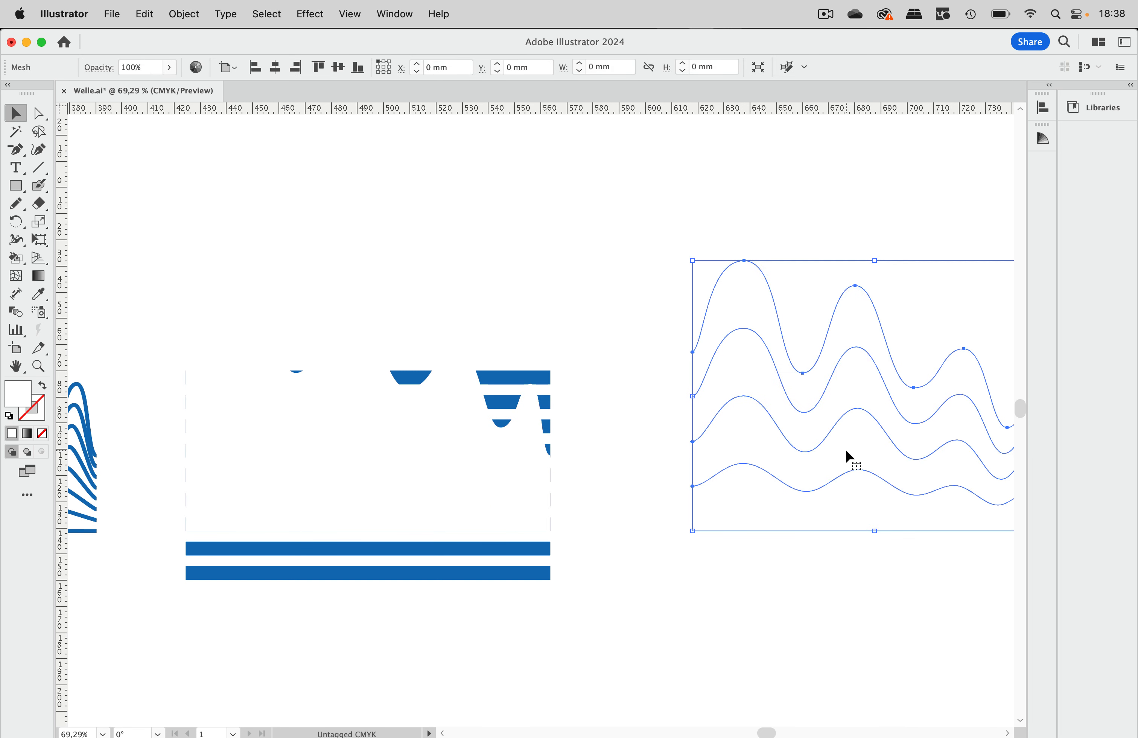
Step: Distort the stripes into the wave mesh lying over them with the envelope option Make with Top Object
left_click_drag(598, 225, 223, 636)
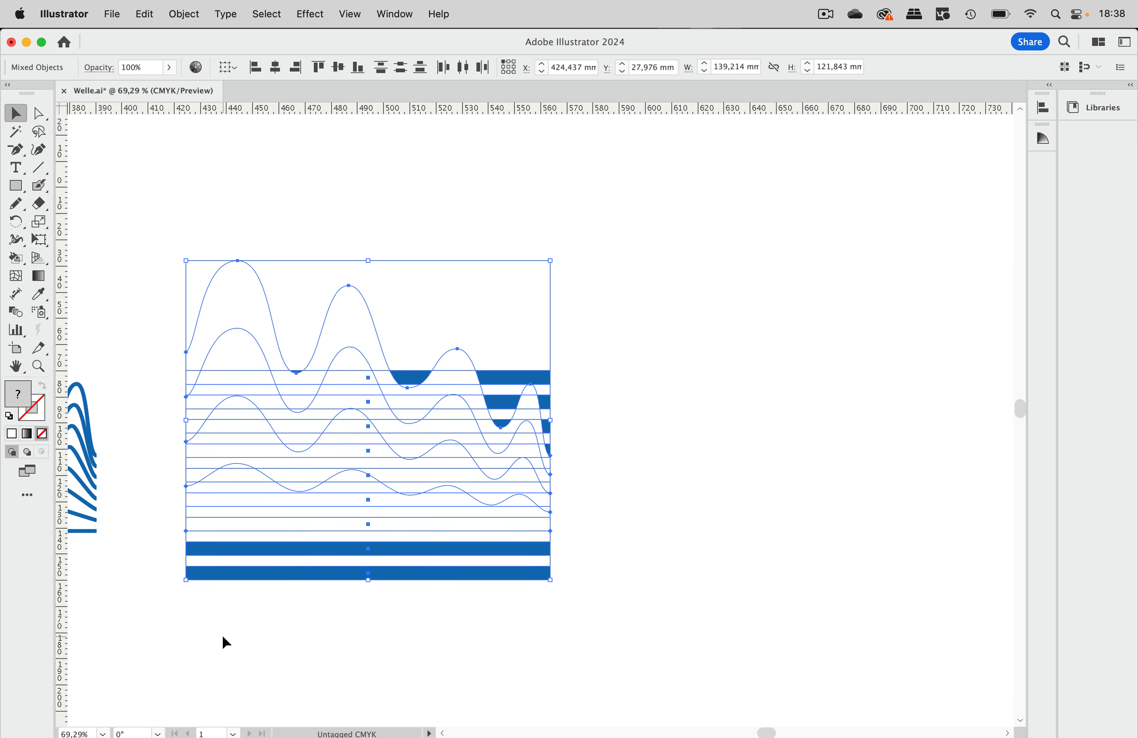
left_click(186, 15)
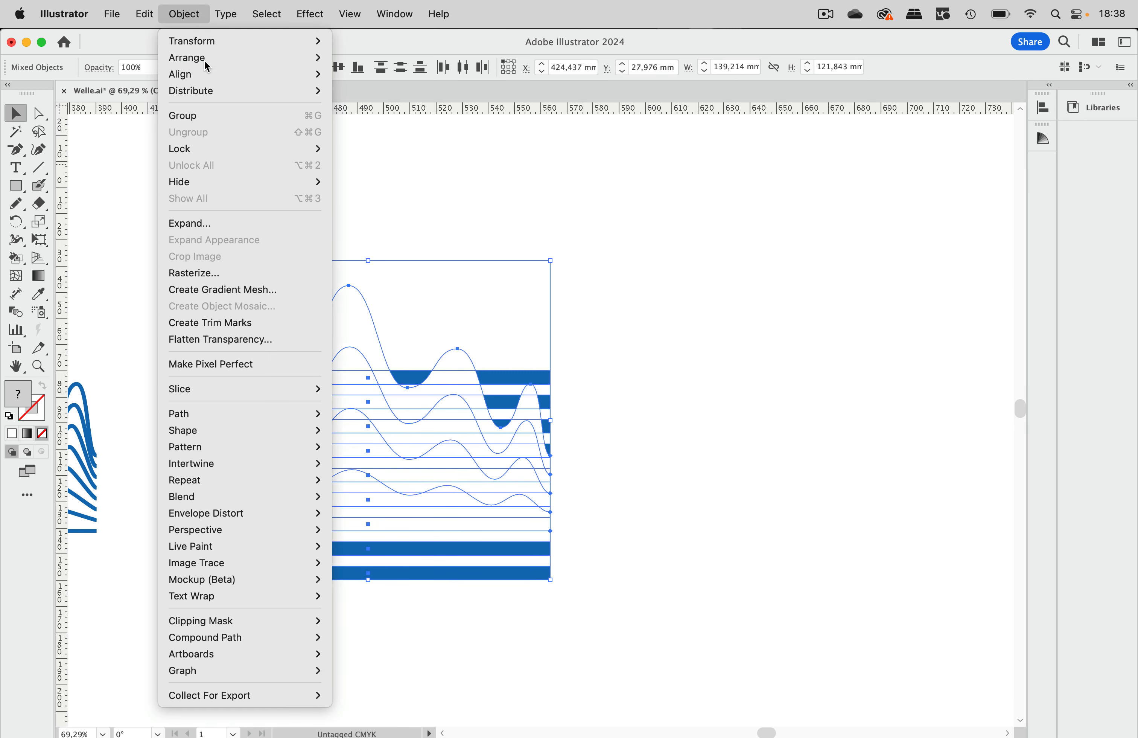
mouse_move(249, 513)
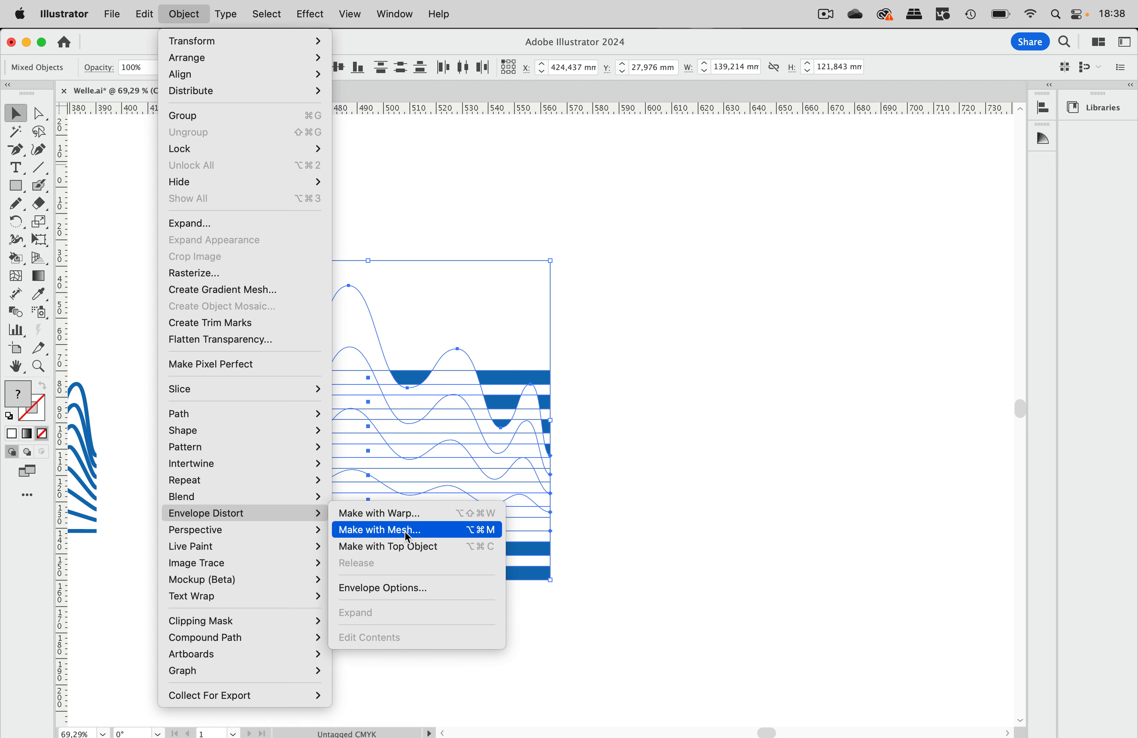
left_click(411, 547)
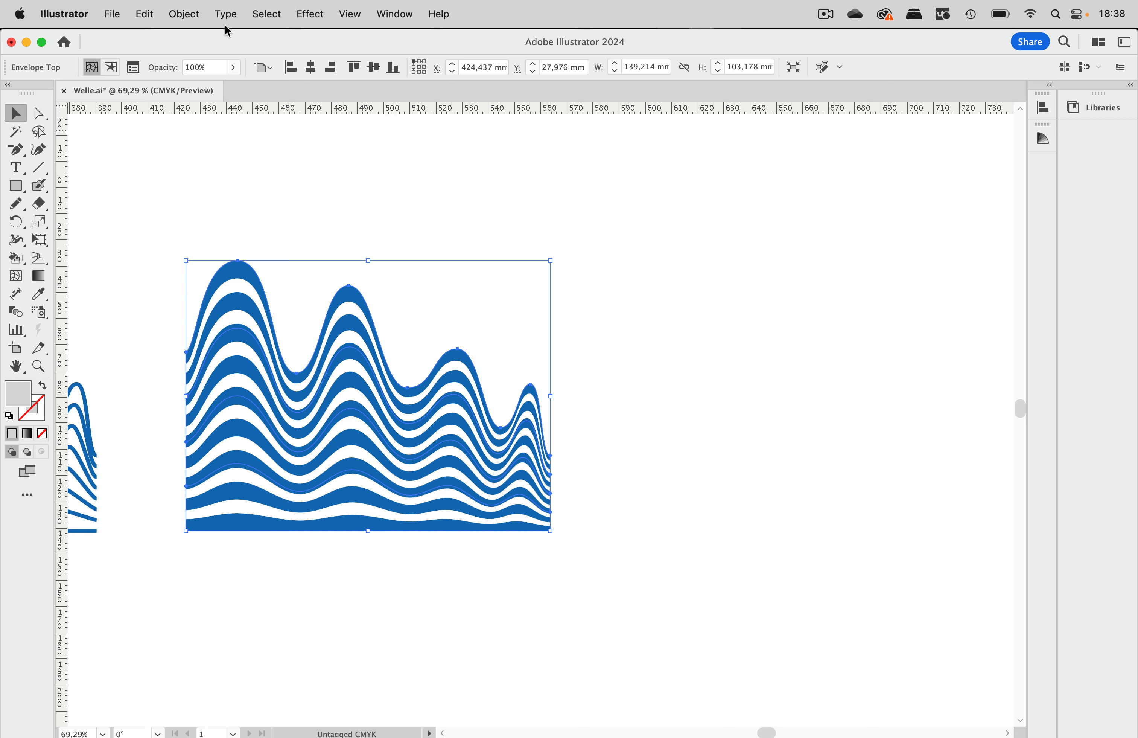
Step: Apply envelope options to the striped wave with fidelity 100, Anti-Alias, Clipping Mask and Distort Appearance
left_click(189, 14)
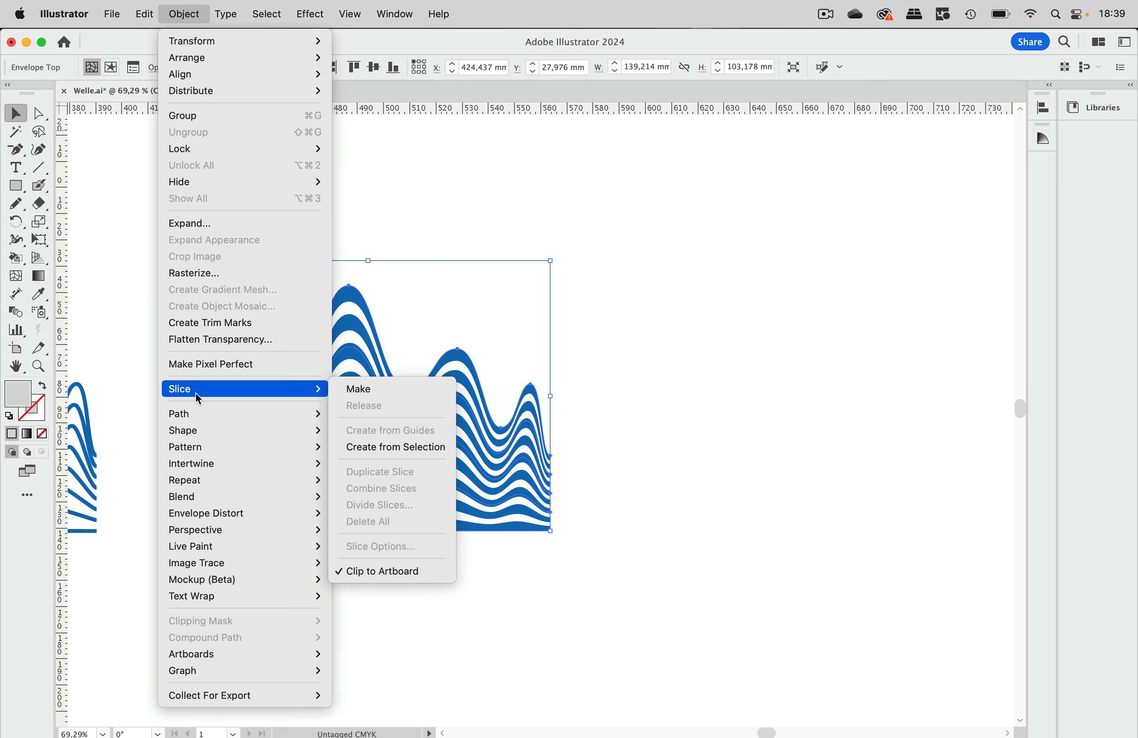
mouse_move(202, 513)
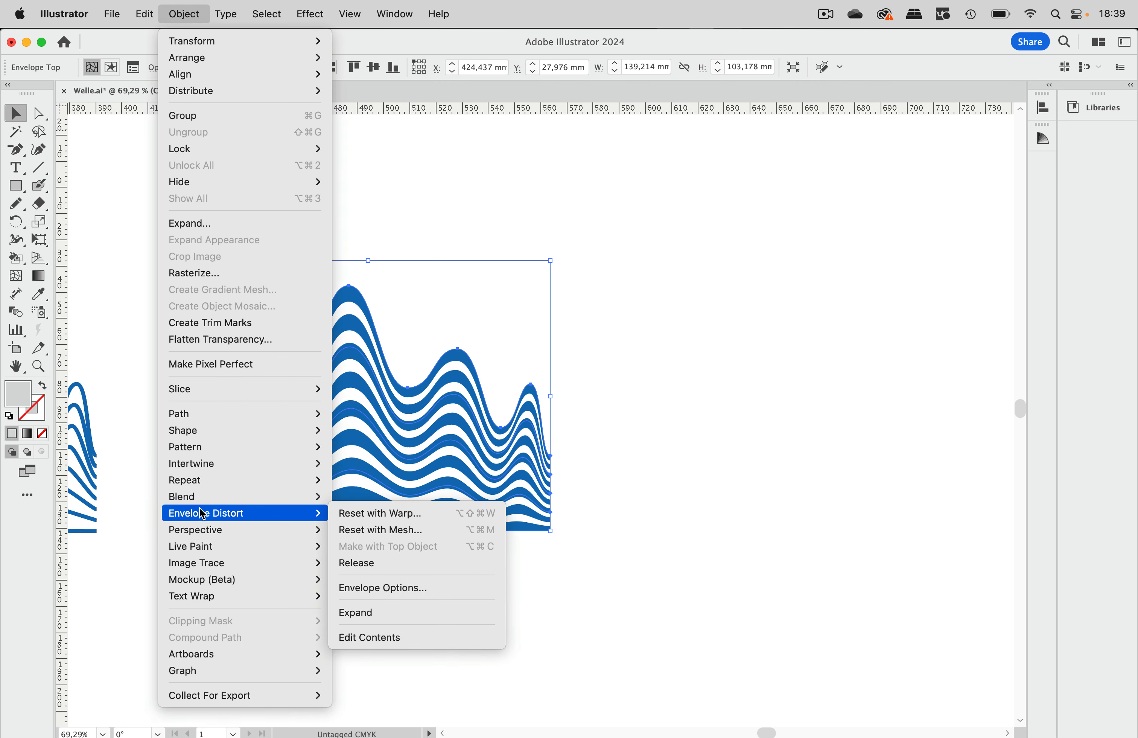
left_click(396, 587)
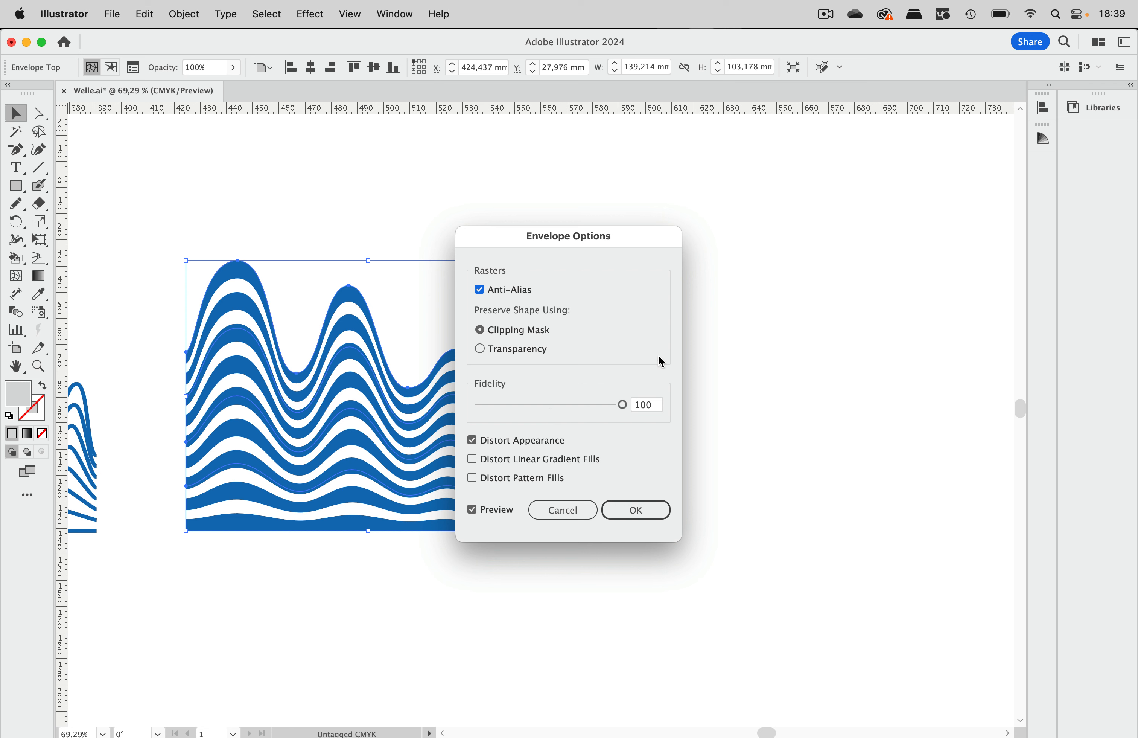
left_click(643, 508)
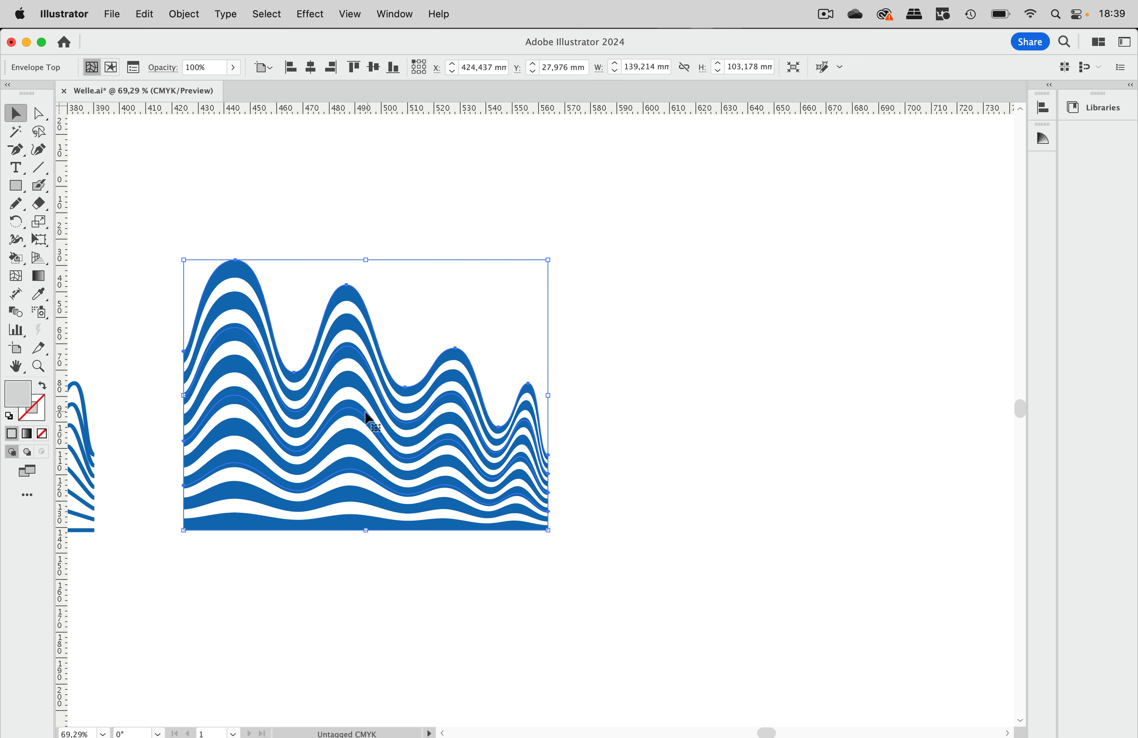
Step: Move the spare wave mesh closer to the striped wave, to about X 596 mm and Y 31 mm
left_click(586, 330)
scroll(586, 330, "right", 2)
scroll(587, 331, "right", 3)
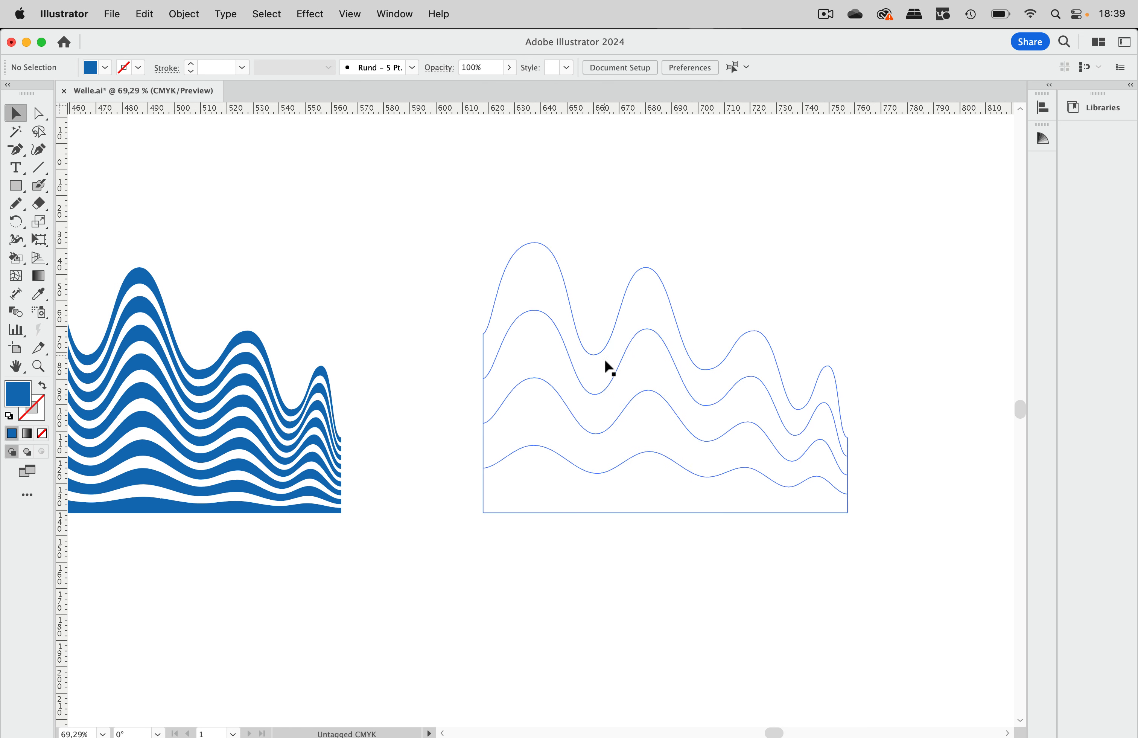
left_click_drag(610, 361, 581, 371)
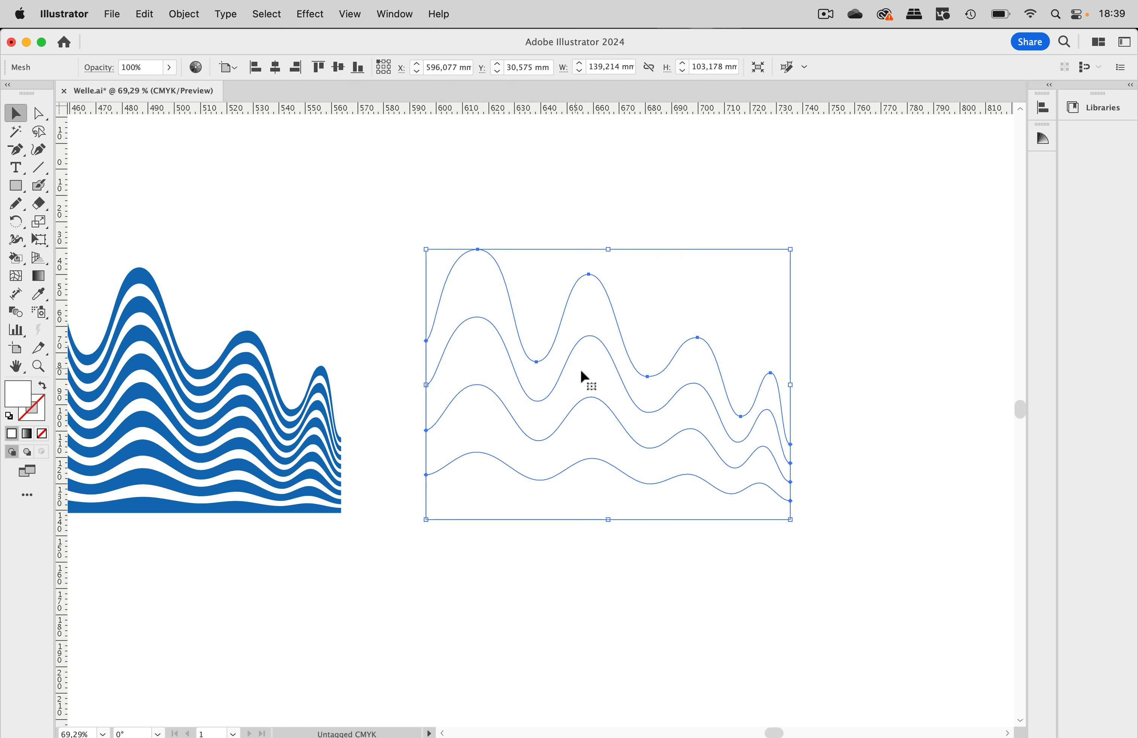
Step: Draw a horizontal line about 139 mm long just below the spare wave mesh, matching the mesh's full width
scroll(581, 370, "right", 3)
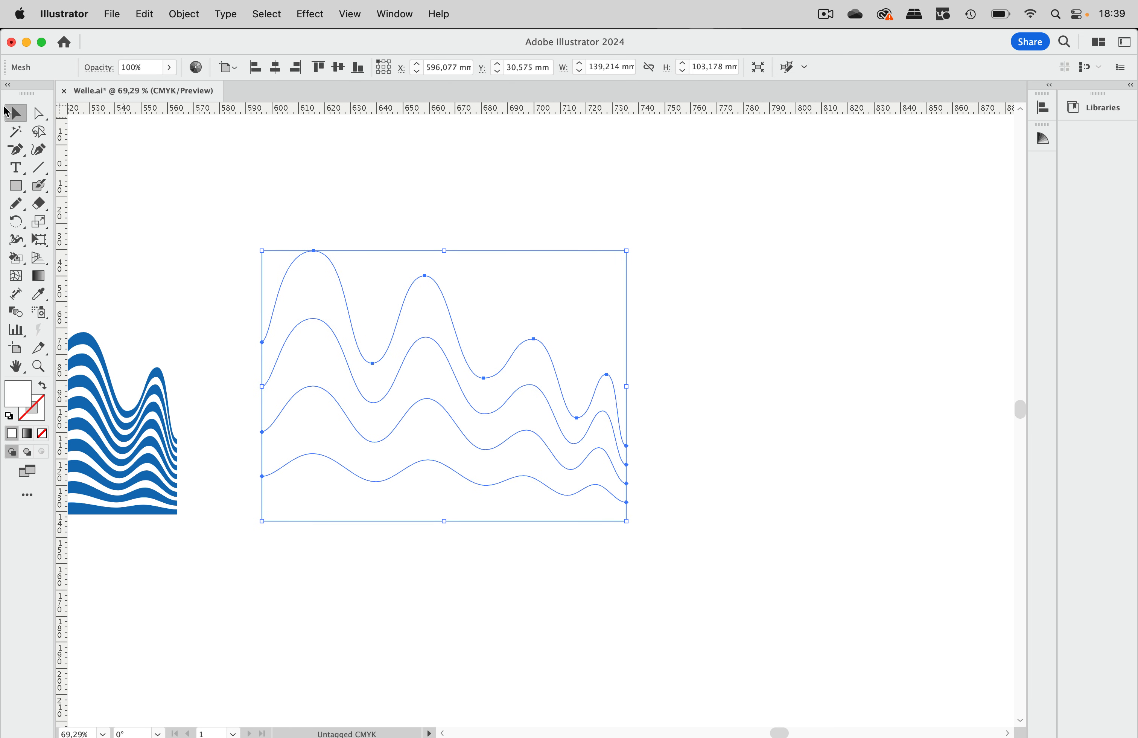
left_click(38, 169)
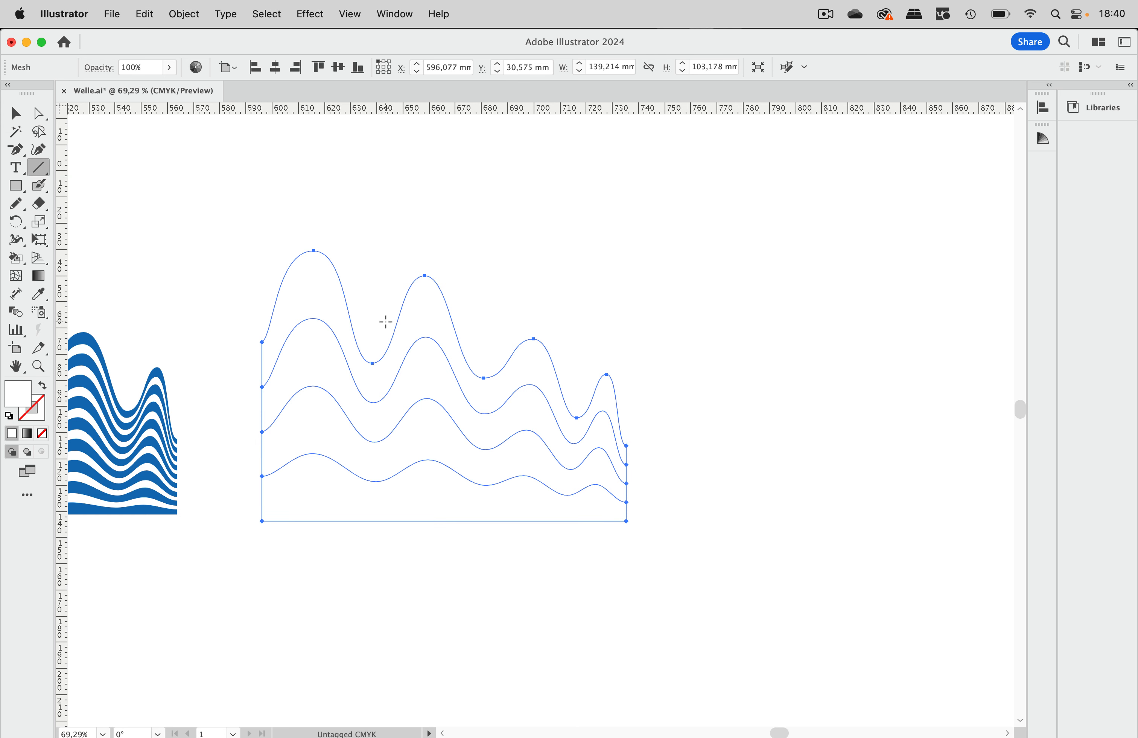
scroll(318, 524, "right", 1)
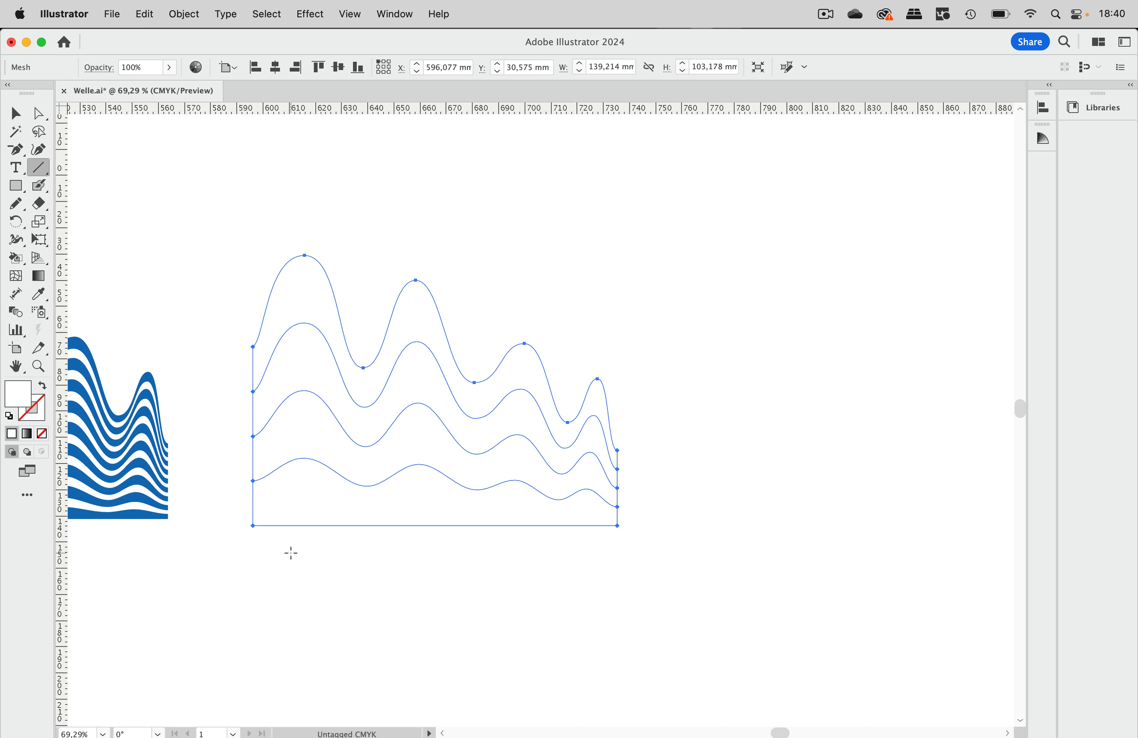
left_click_drag(253, 553, 618, 571)
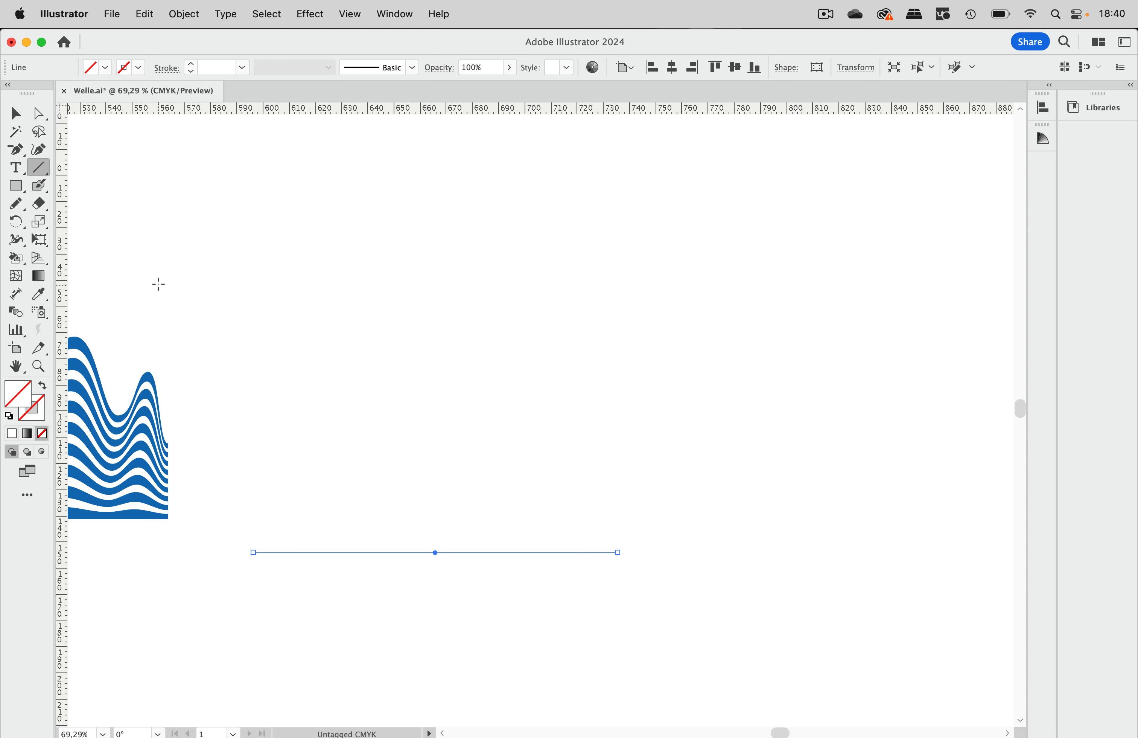
left_click(14, 115)
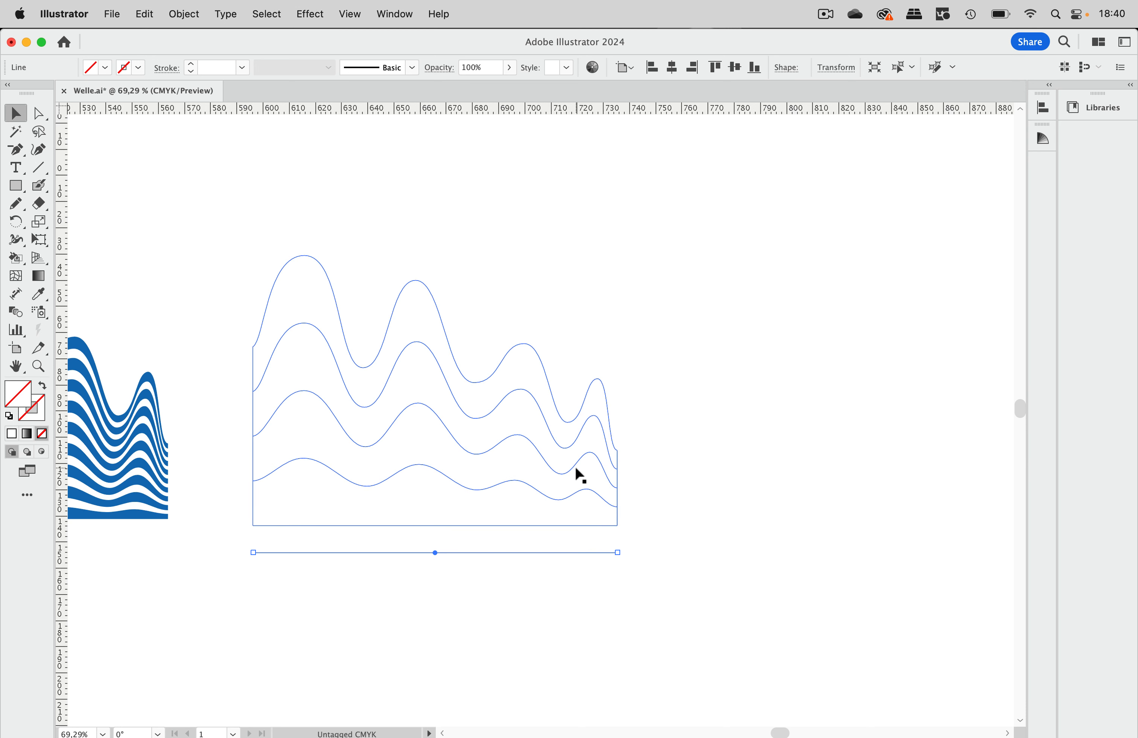
Step: Give the horizontal line a red stroke with a weight of 10 pt
left_click(139, 66)
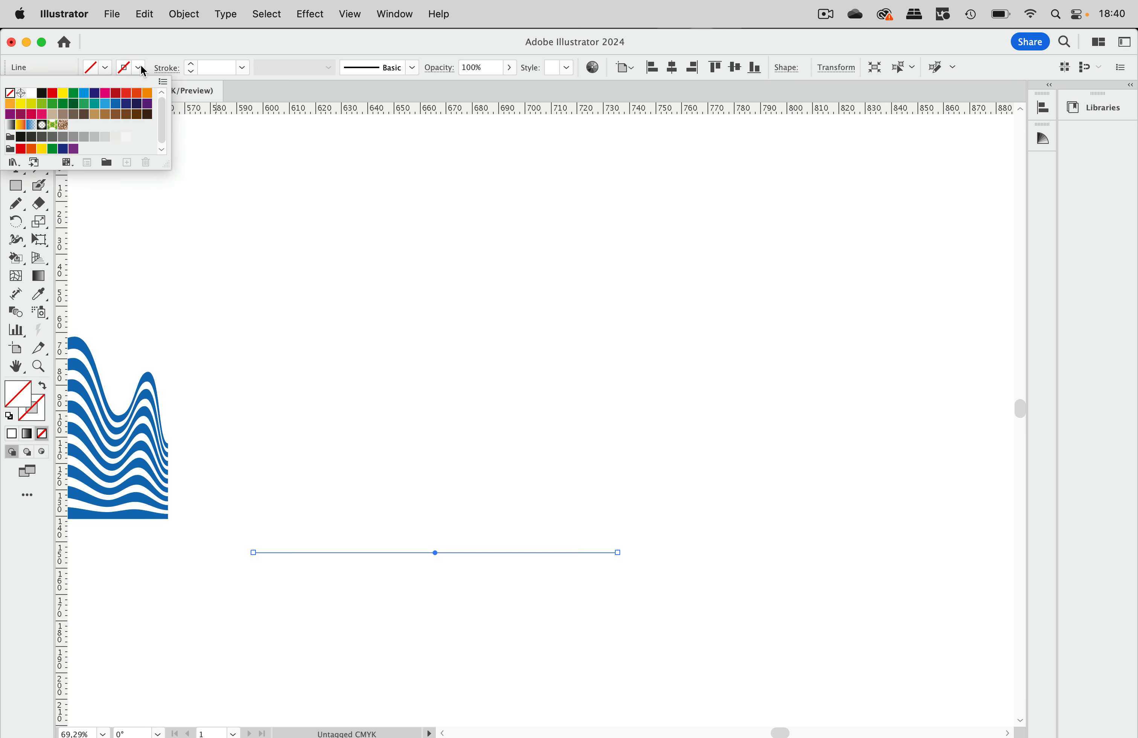
left_click(126, 93)
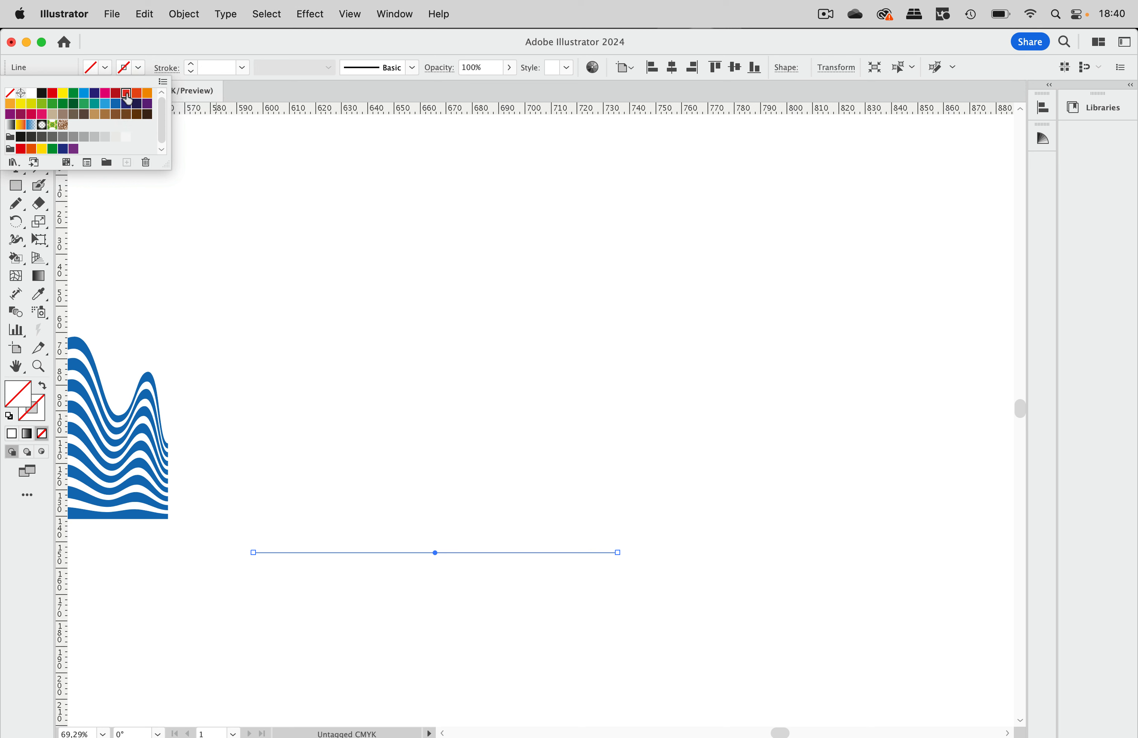
left_click(192, 63)
left_click(193, 65)
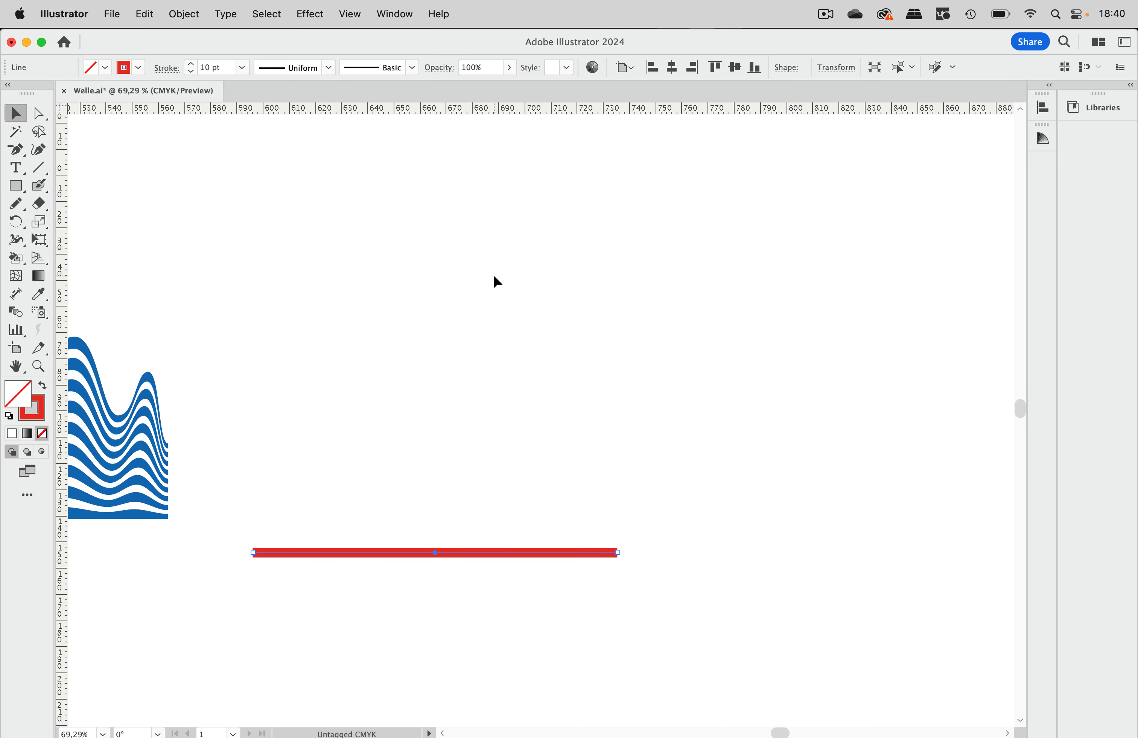
left_click(722, 391)
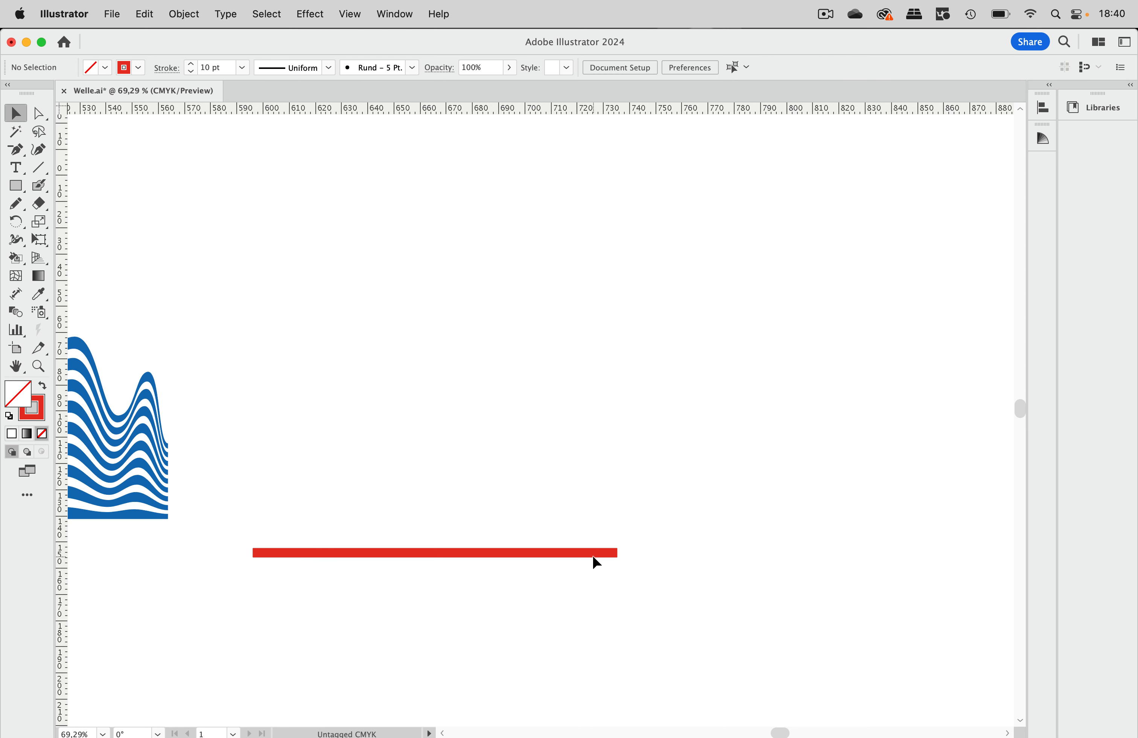
Step: Copy the red line a short distance upward and repeat the copy at equal spacing to make nine stripes
left_click_drag(594, 557, 594, 544)
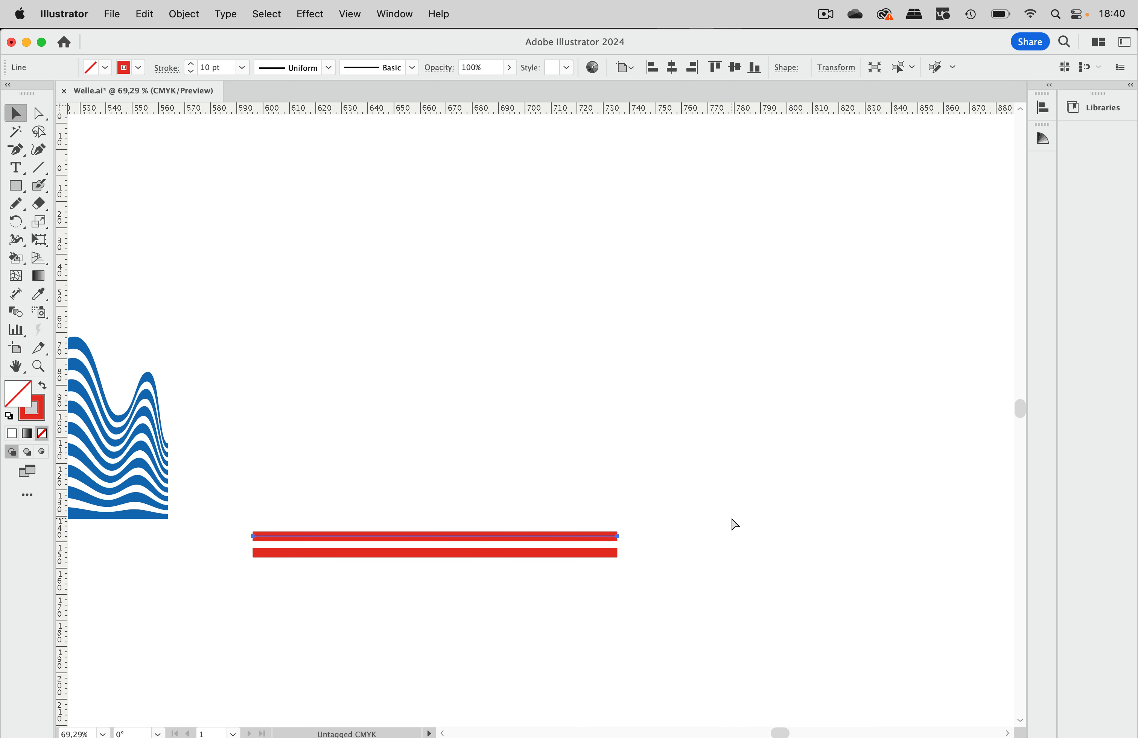
key("super+d")
key("super+d")
key("super+d")
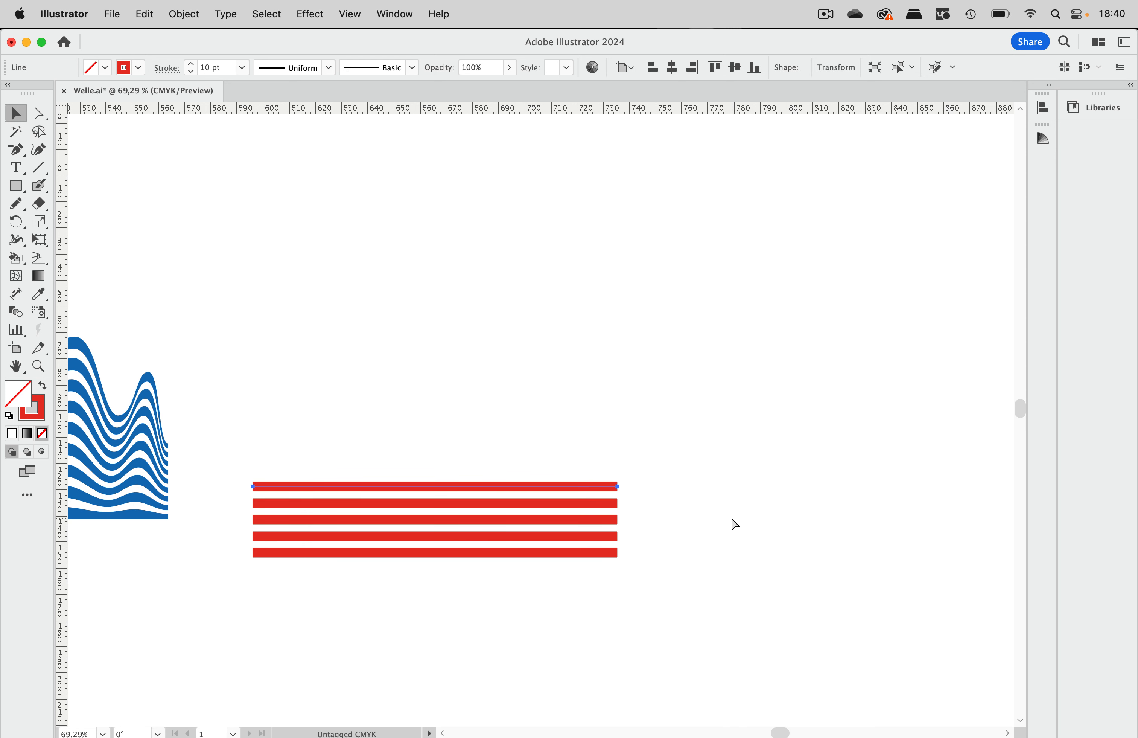
key("super+d")
key("super+d")
key("super+d")
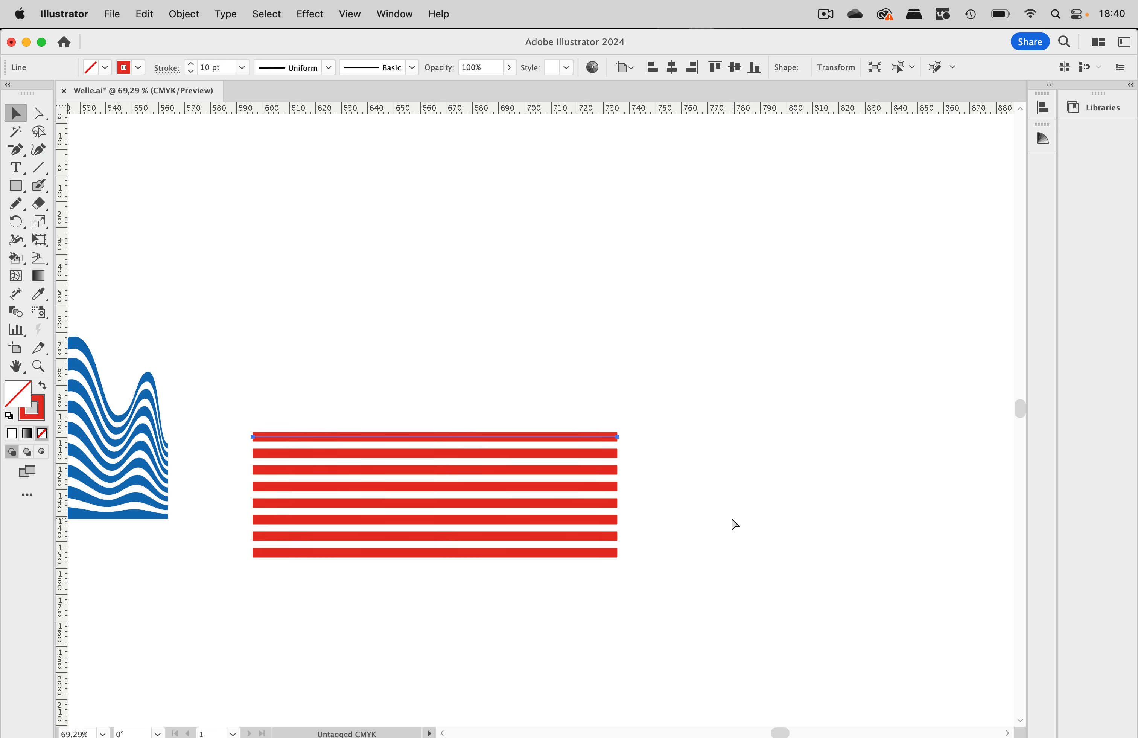
key("super+d")
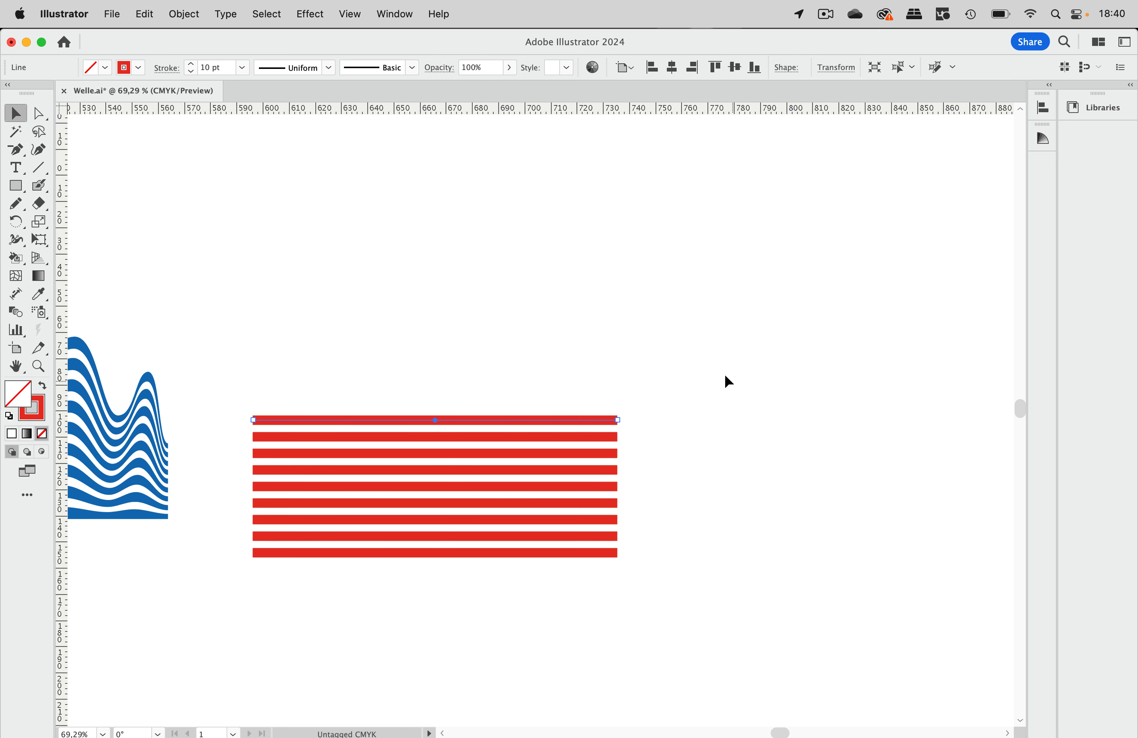
Step: Bring the wave mesh to the front, above the red stripes
left_click_drag(729, 329, 552, 370)
left_click(421, 371)
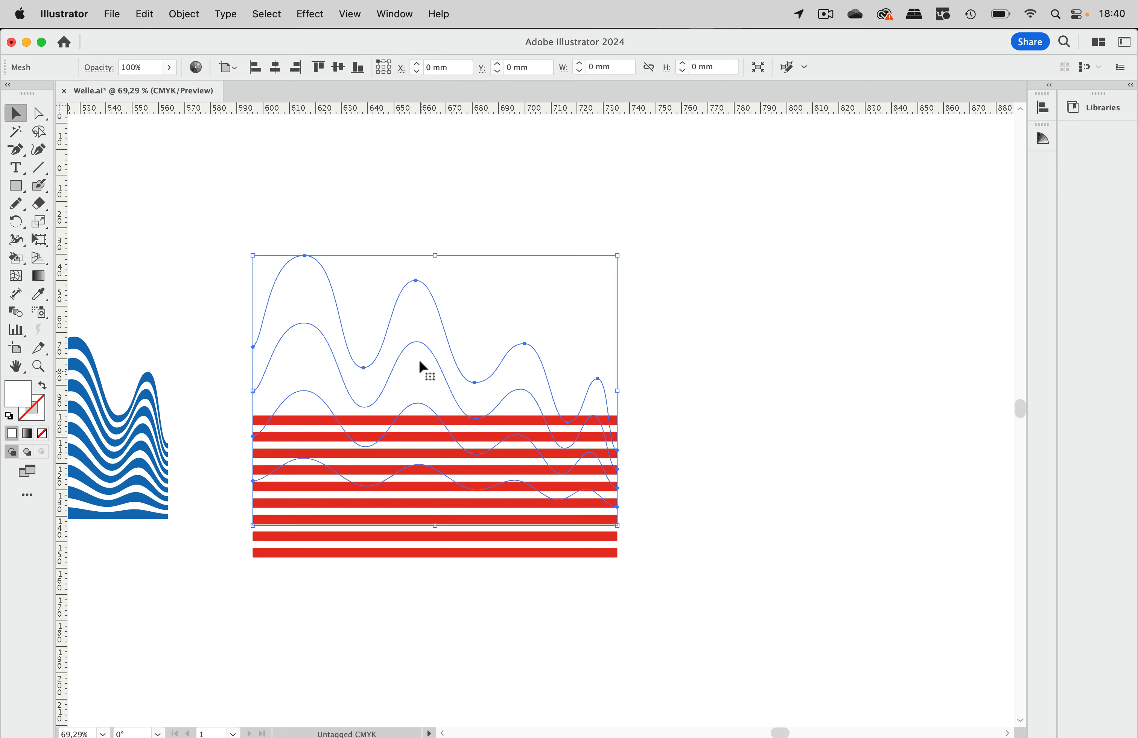
left_click(193, 13)
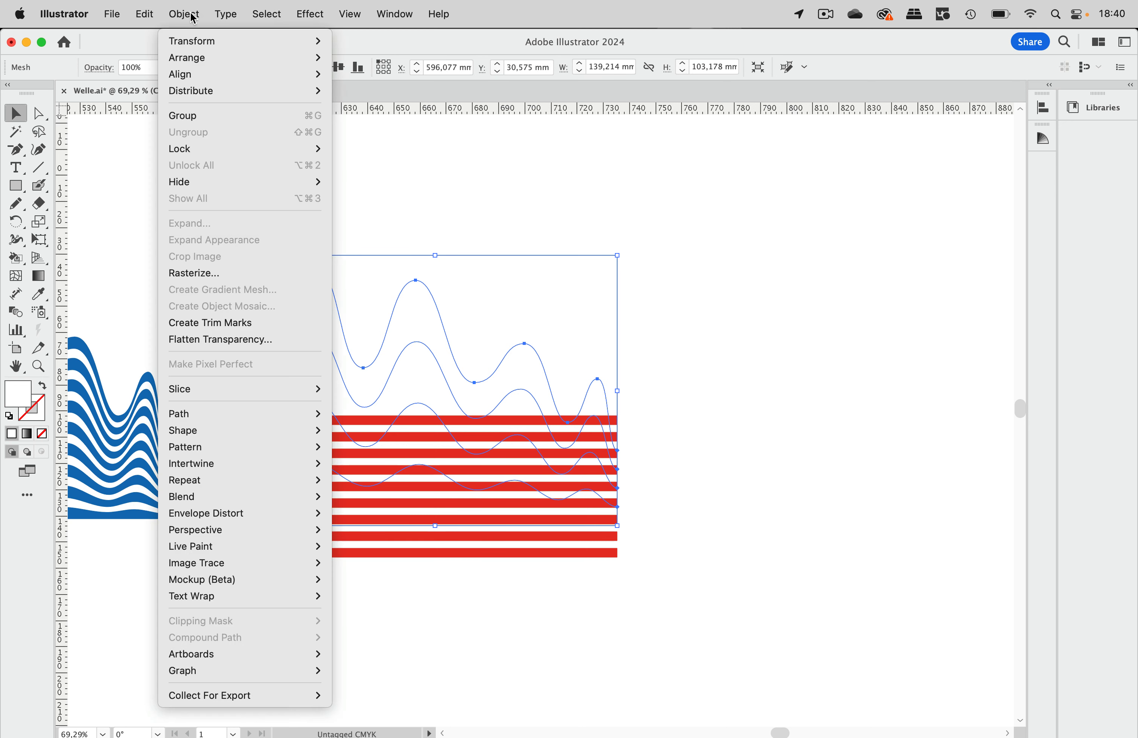
mouse_move(310, 54)
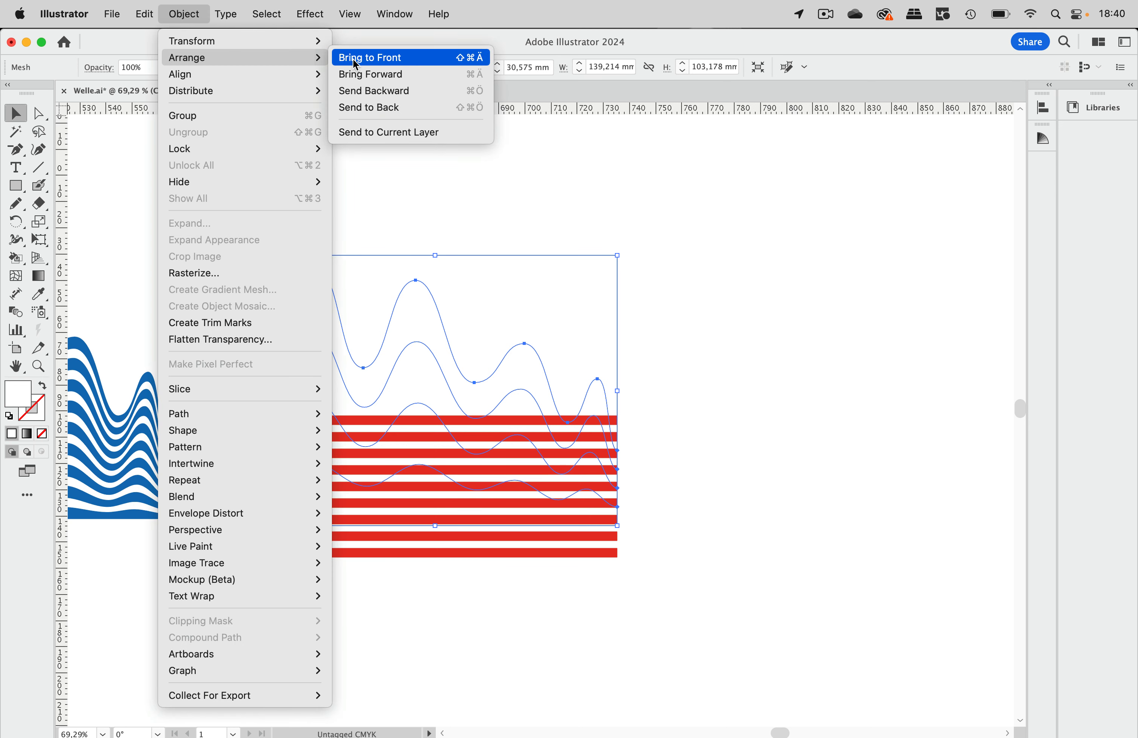
left_click(373, 58)
Step: Try to distort the stroked red lines into the wave mesh with the envelope option Make with Top Object
left_click_drag(729, 248, 257, 647)
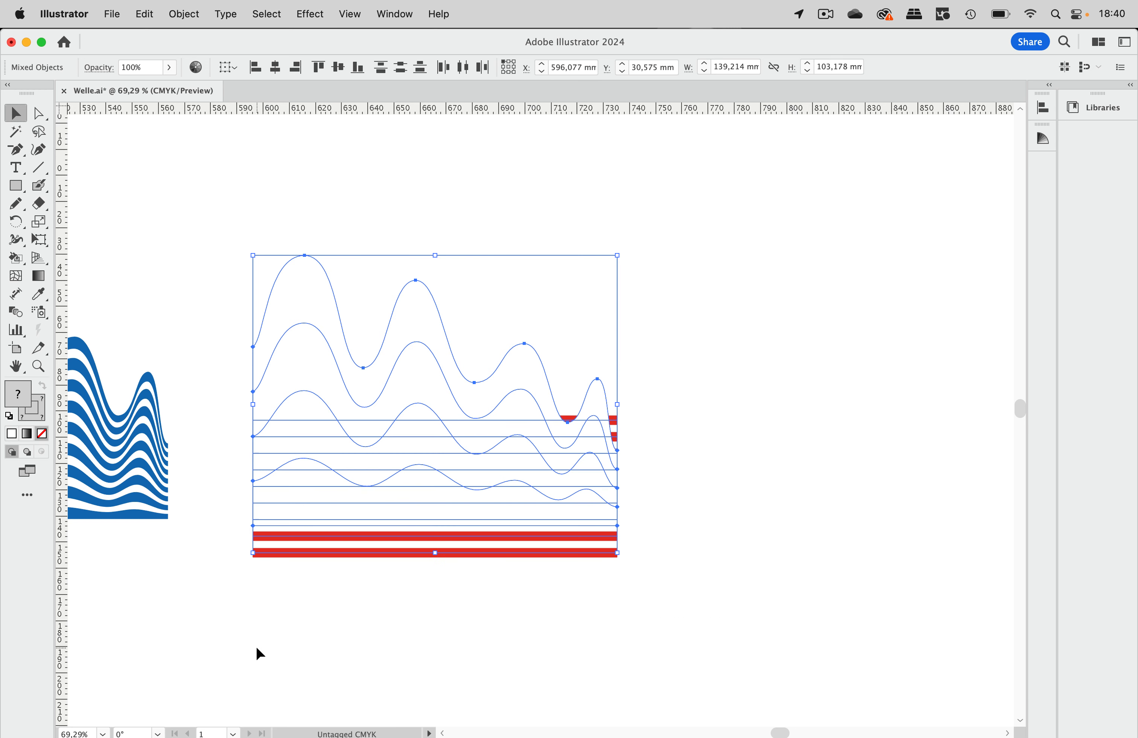
left_click(192, 20)
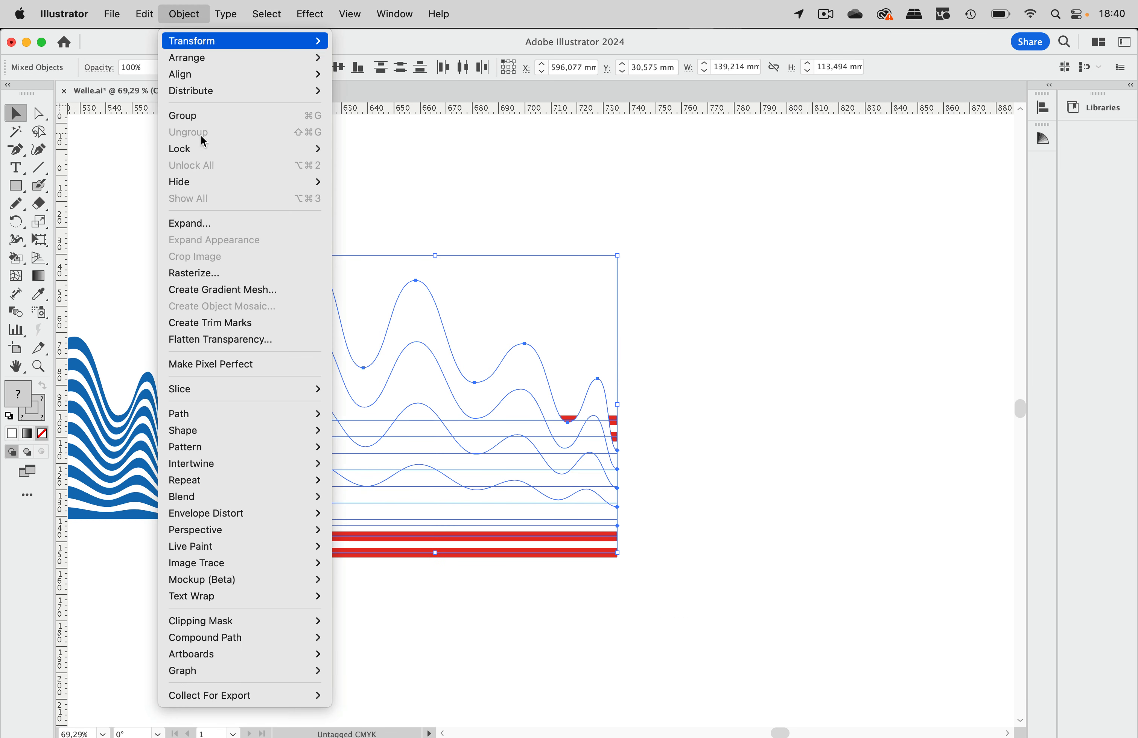
mouse_move(269, 524)
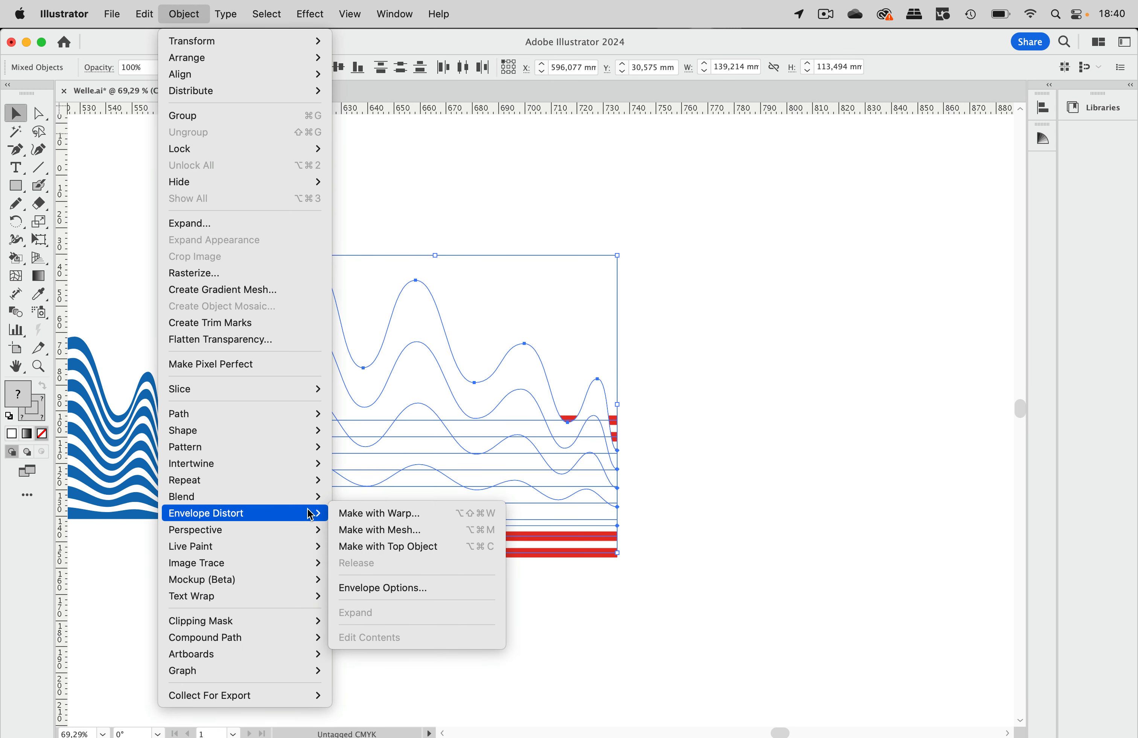
left_click(371, 546)
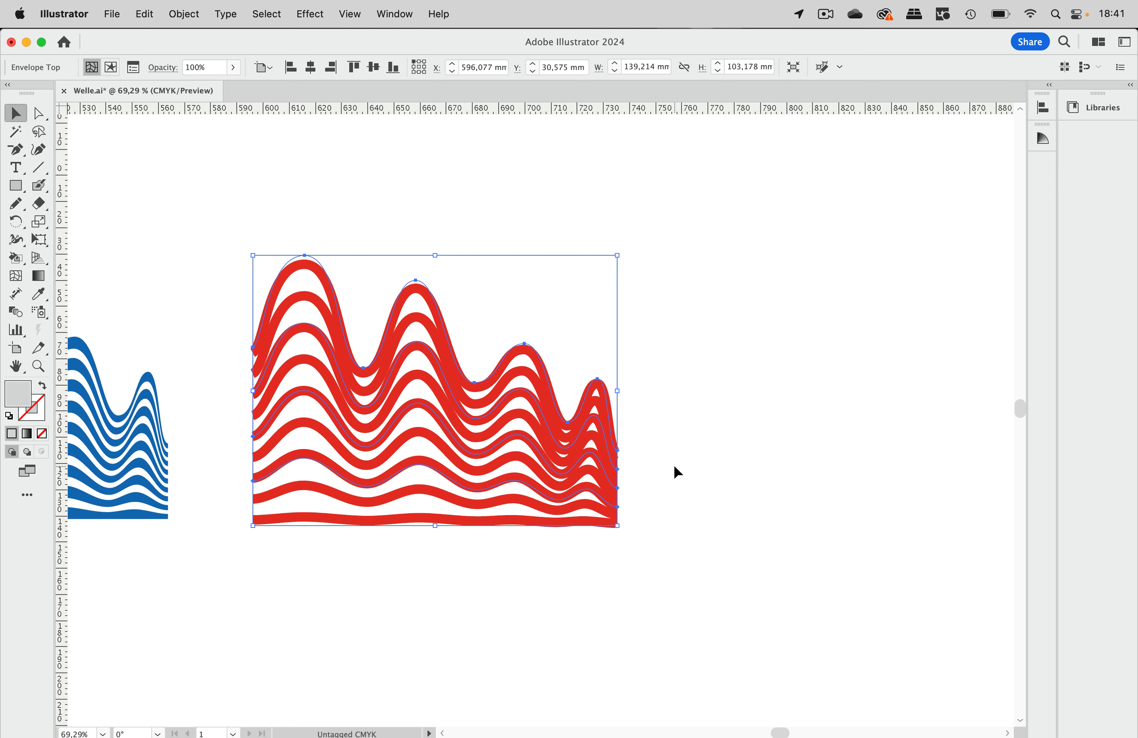
key("super+z")
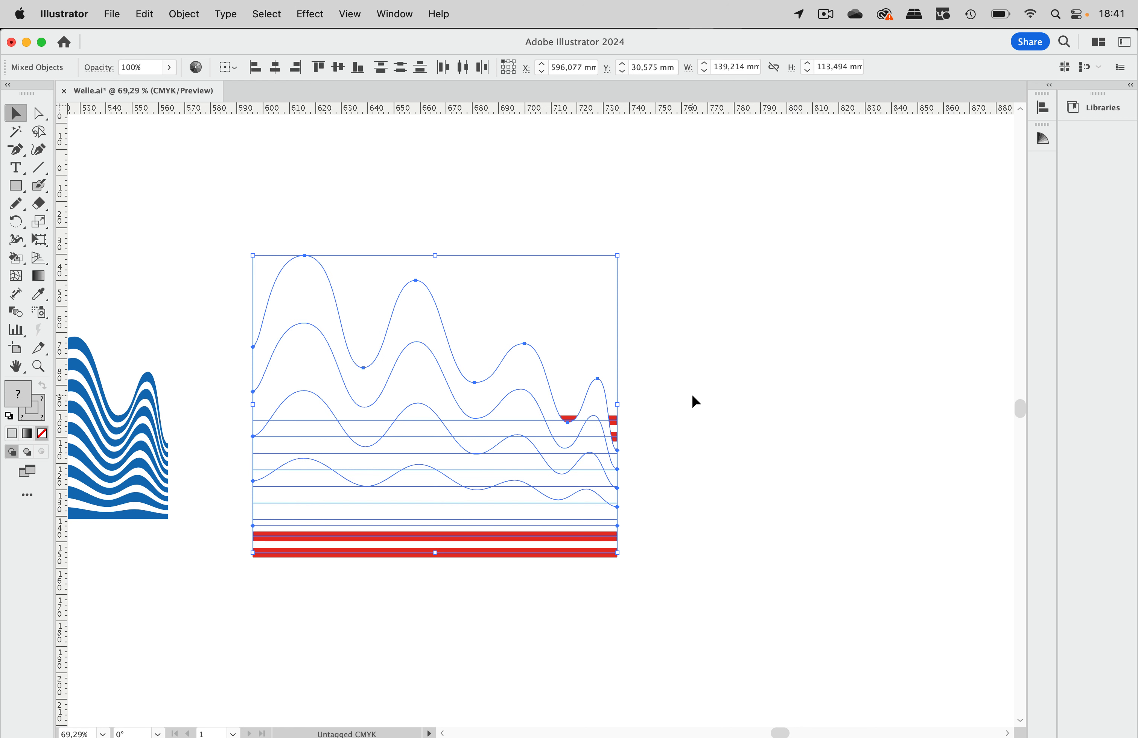
Step: Apply the Outline Stroke path effect to the nine red lines only, leaving the wave mesh out of the selection
key("super+z")
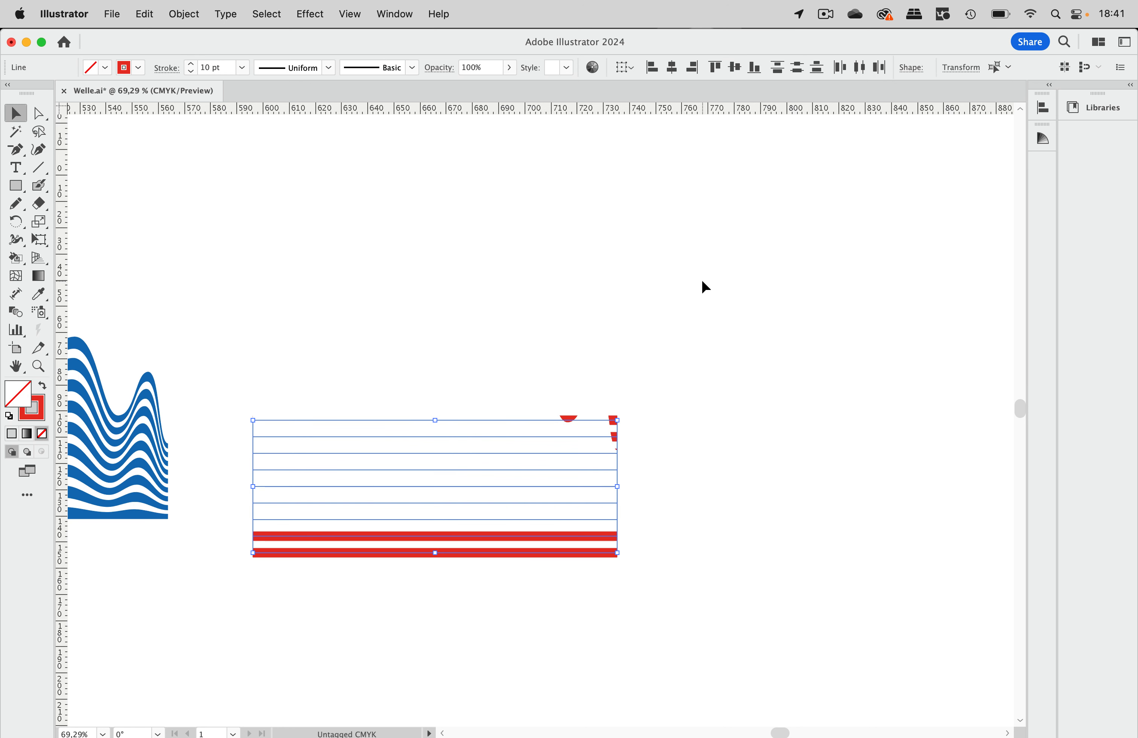
left_click(314, 17)
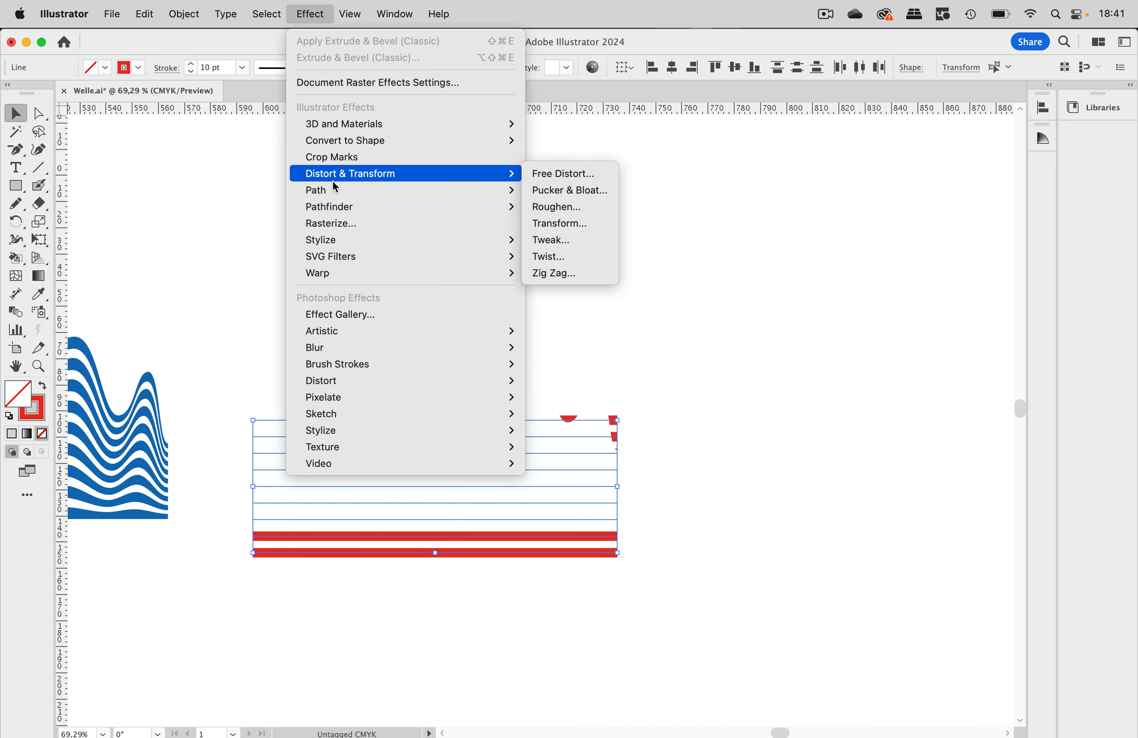
mouse_move(335, 196)
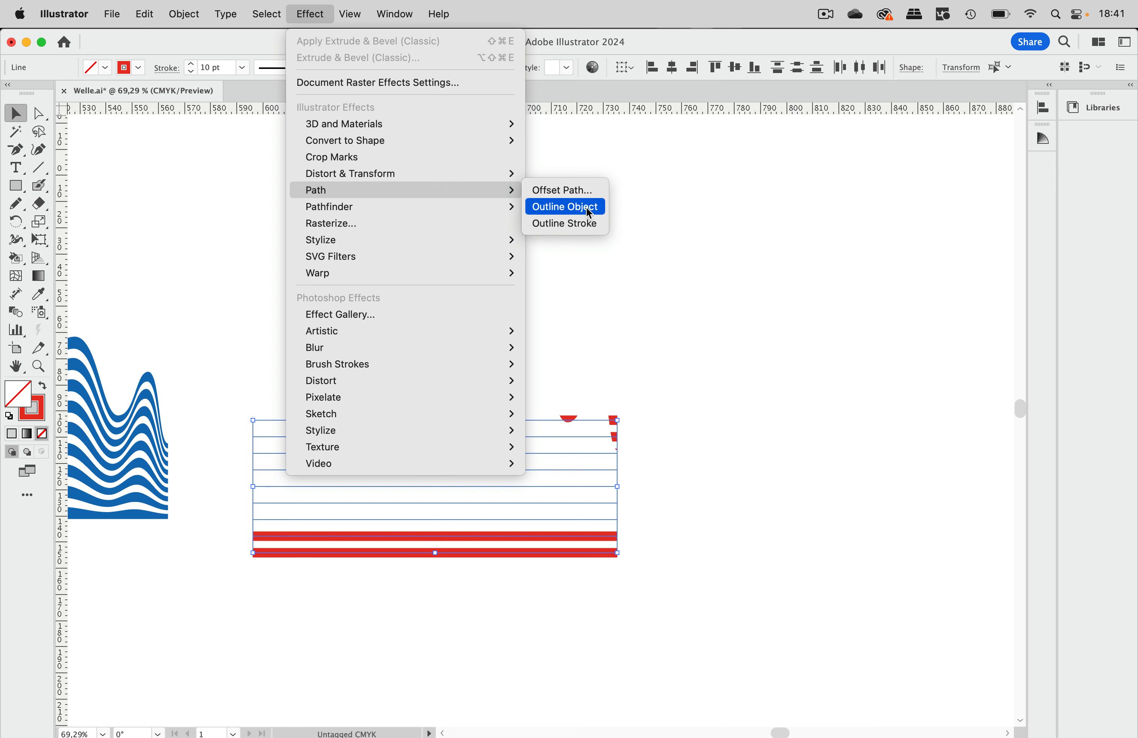
left_click(591, 225)
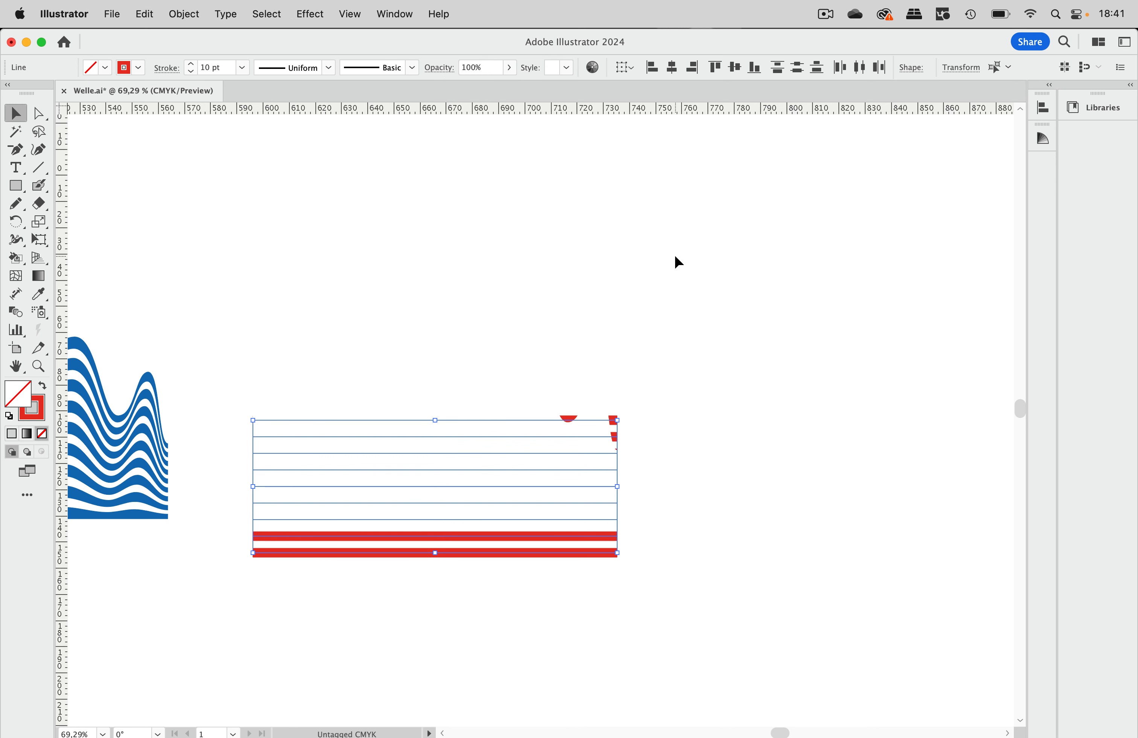
left_click(684, 321)
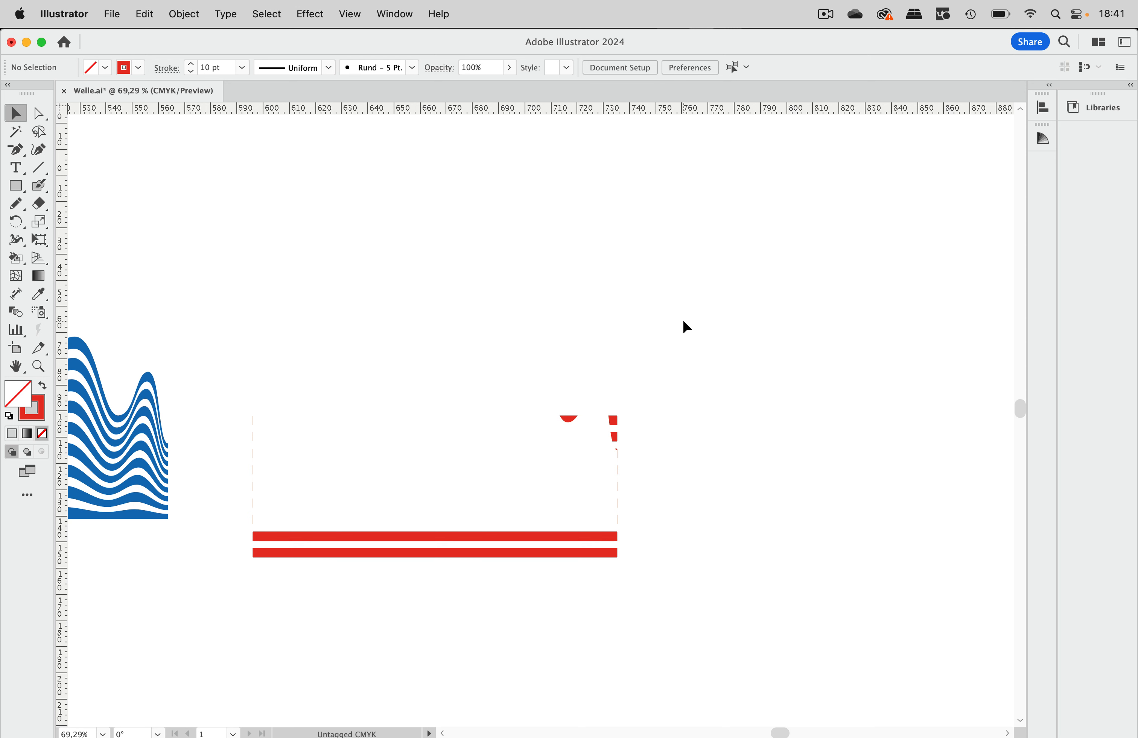
left_click(597, 555)
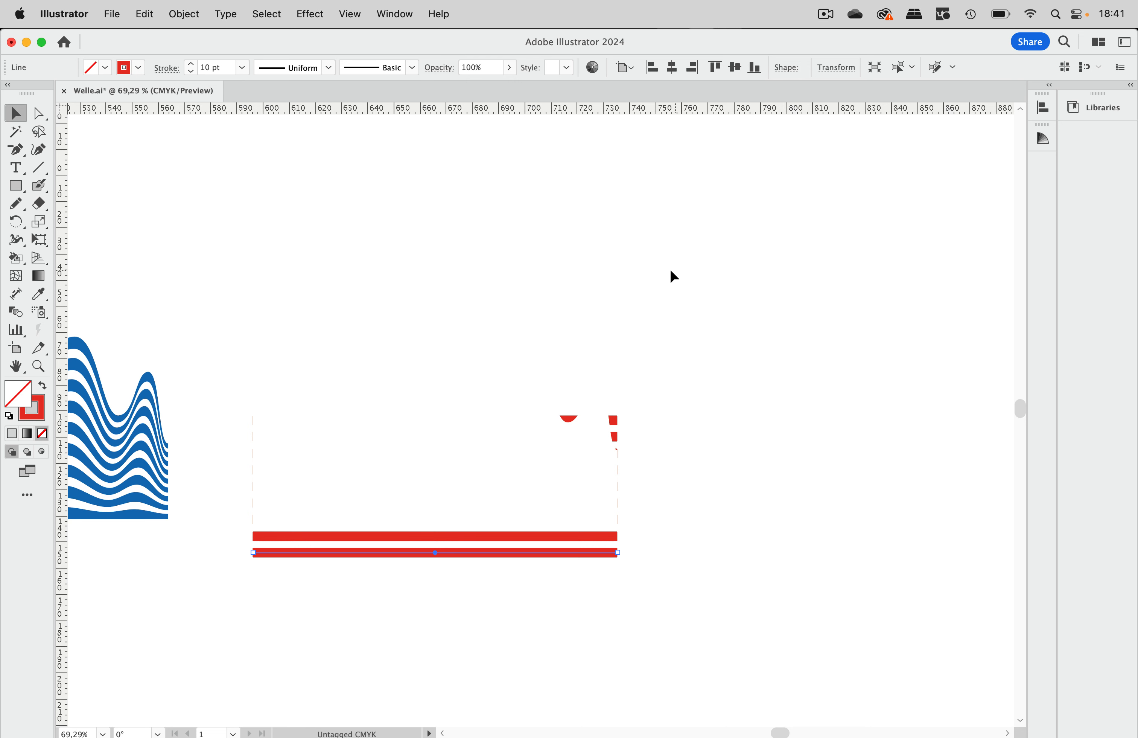
Step: Distort the nine red lines into the wave mesh with the envelope option Make with Top Object
left_click_drag(673, 269, 318, 658)
left_click(194, 10)
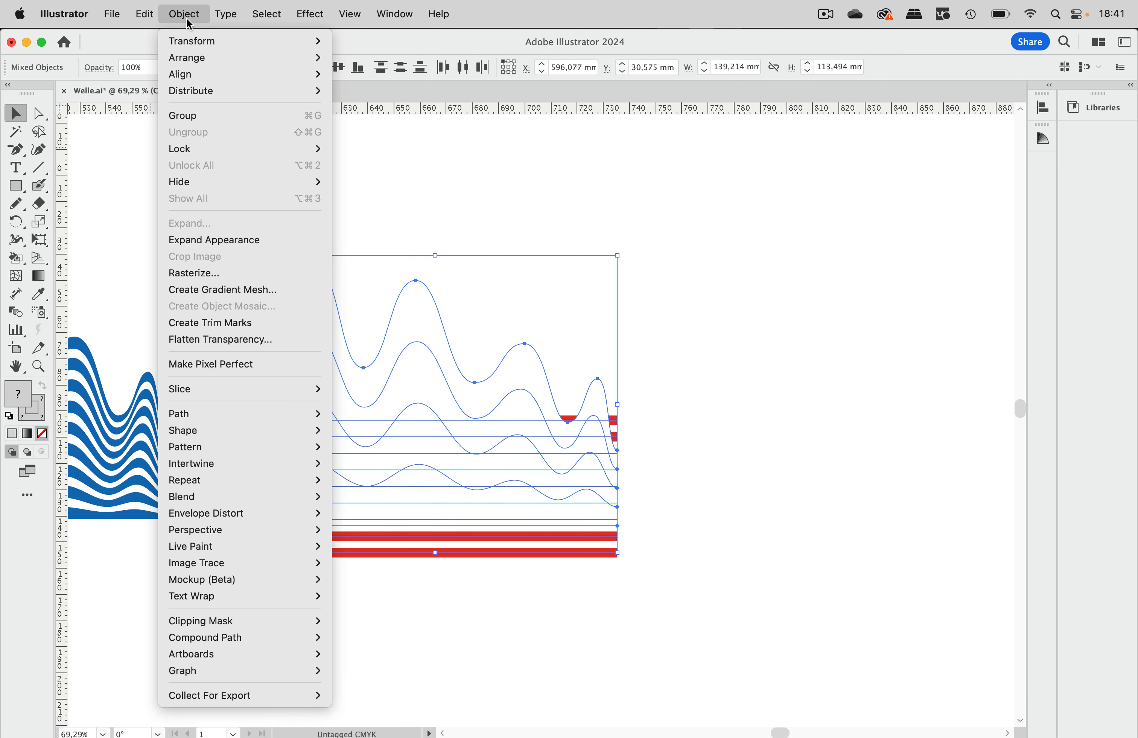
mouse_move(222, 518)
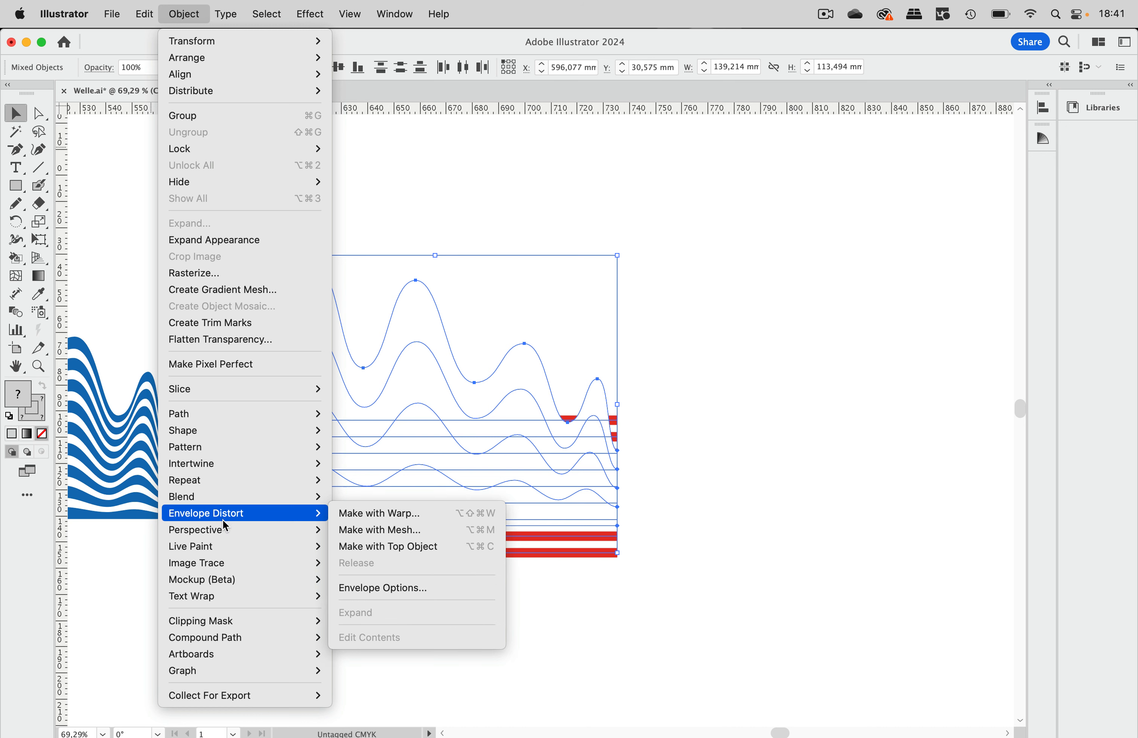
left_click(430, 552)
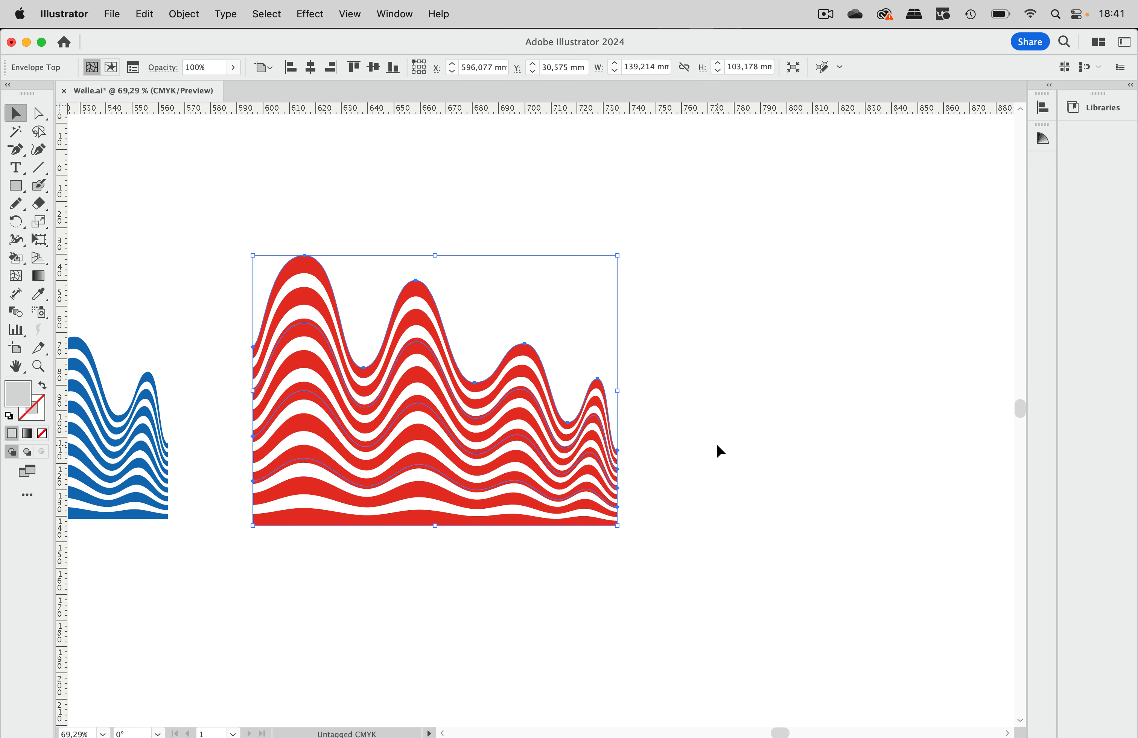
Step: Edit the contents of the red wave envelope and set the stripes' stroke weight to 12 pt
scroll(500, 402, "left", 3)
scroll(501, 402, "down", 1)
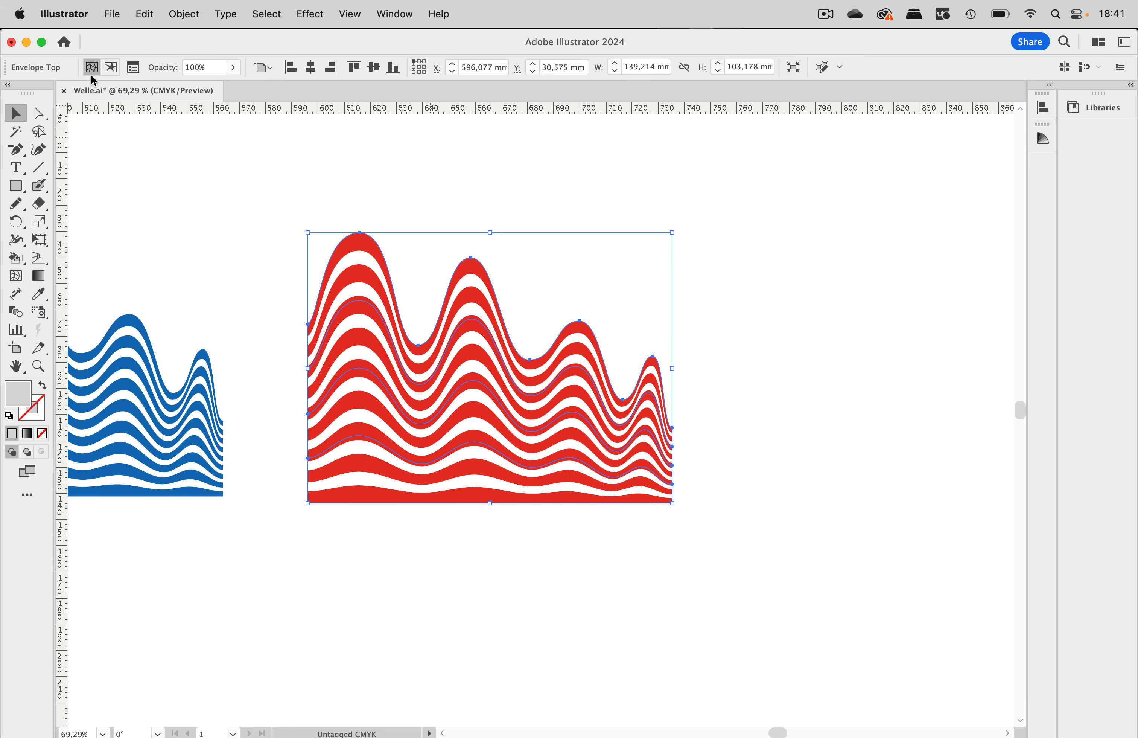
left_click(111, 72)
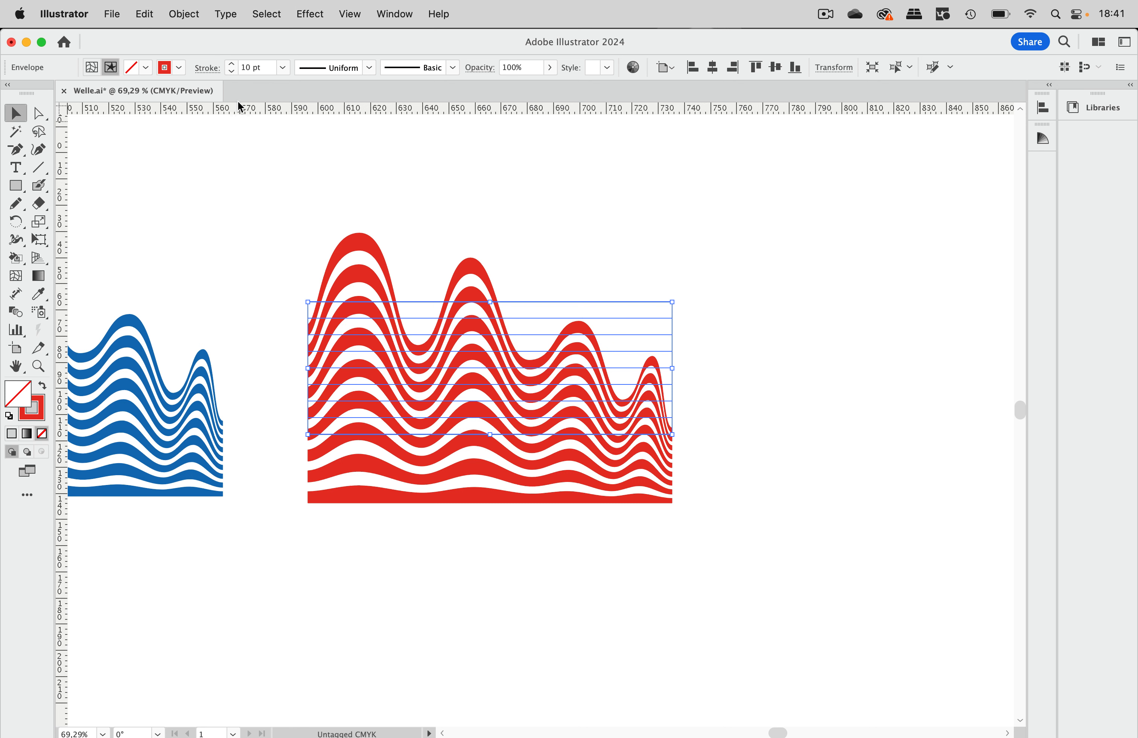
left_click(230, 71)
left_click(230, 70)
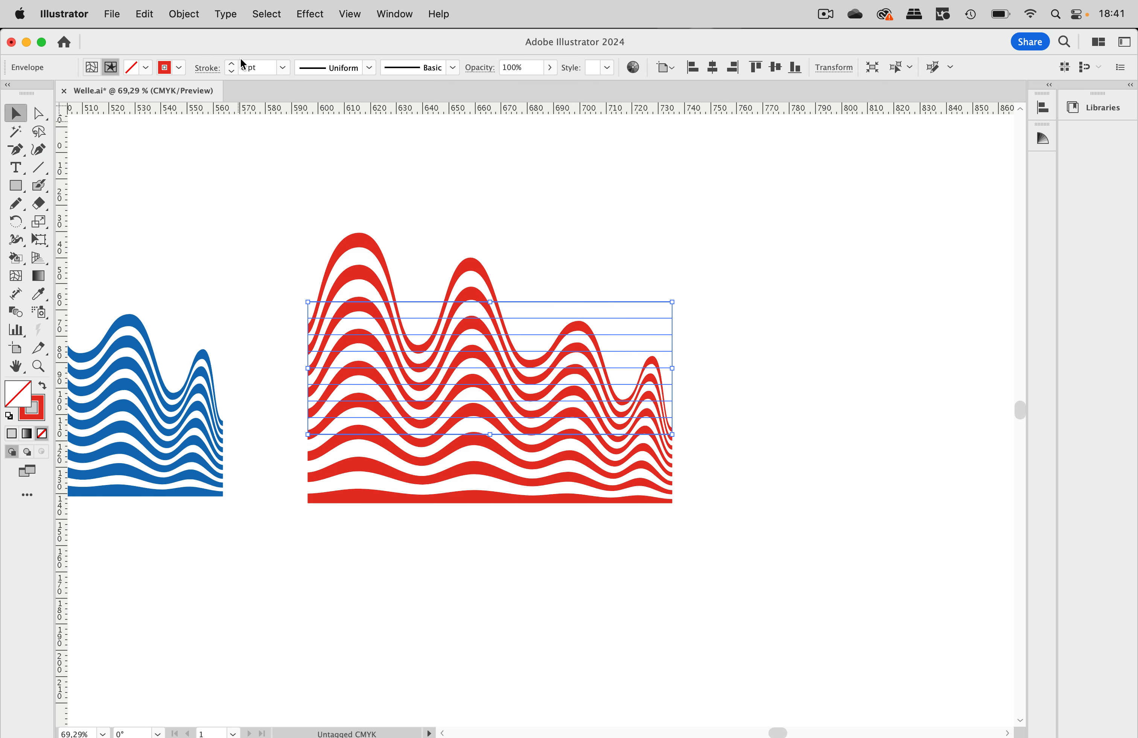
left_click(232, 64)
left_click(231, 64)
left_click(231, 65)
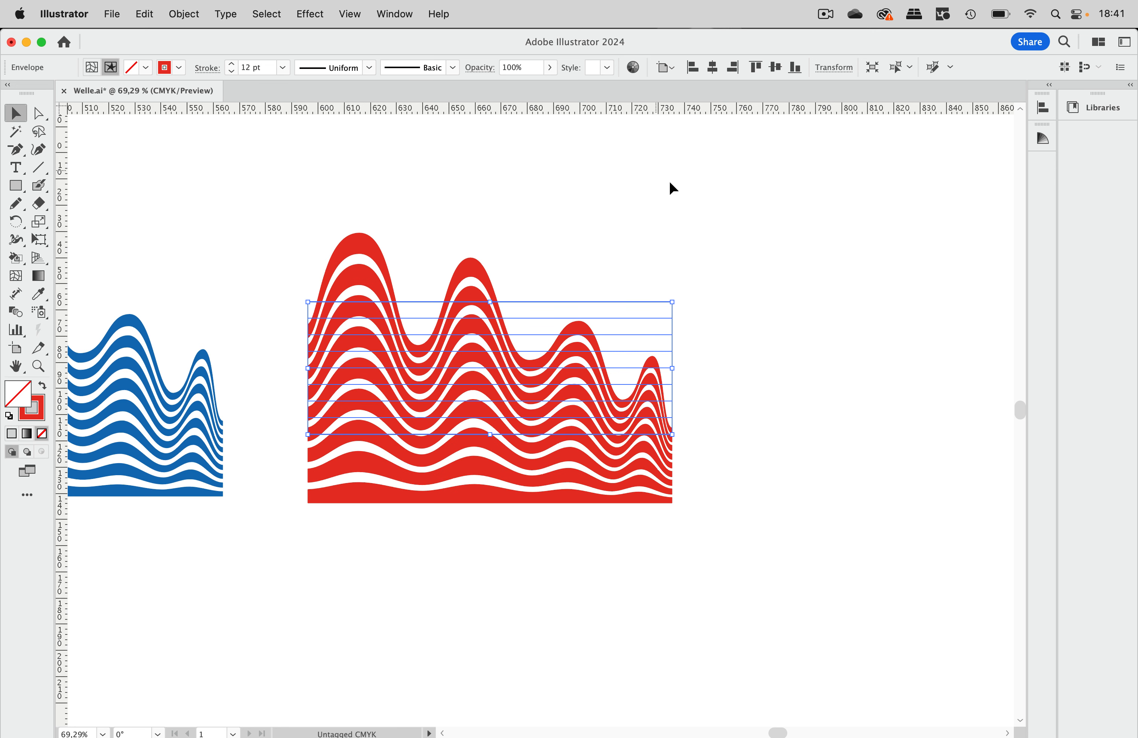
left_click(714, 230)
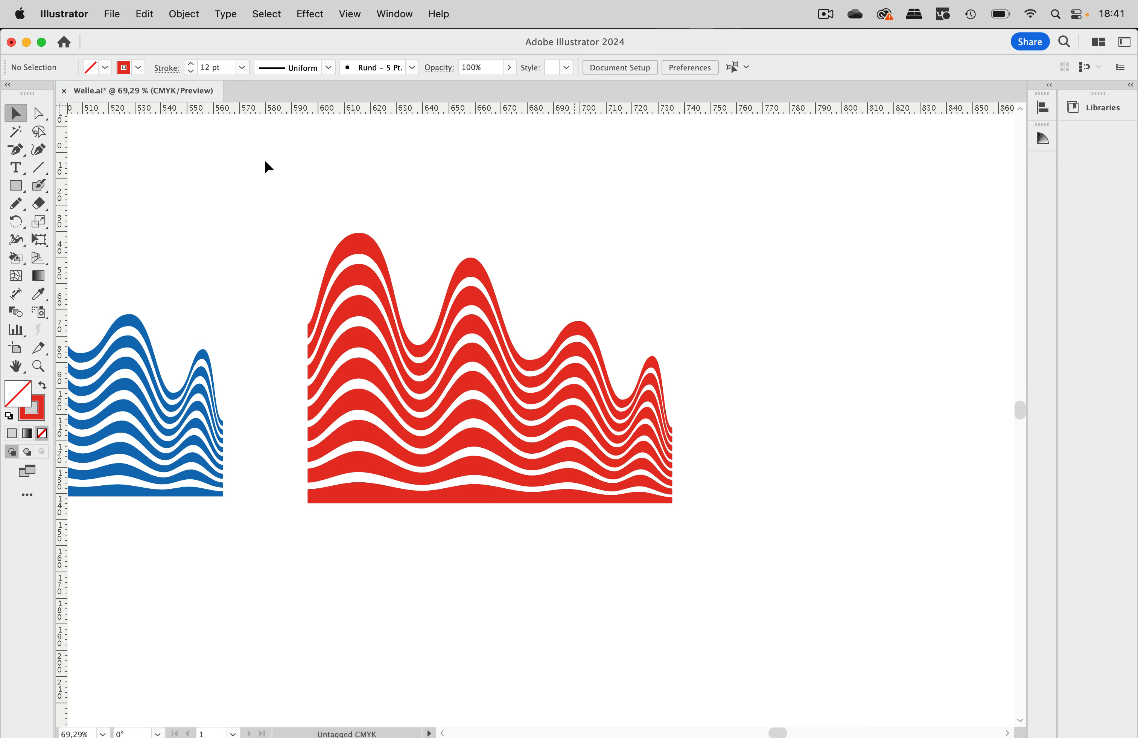